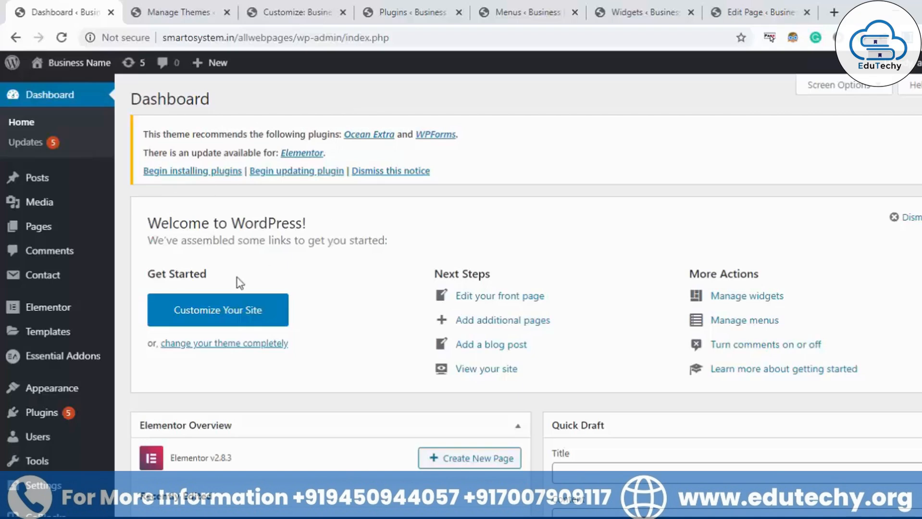
Step: Switch to the open Themes page and look through all the installed themes, down to the option for adding another
mouse_move(37, 391)
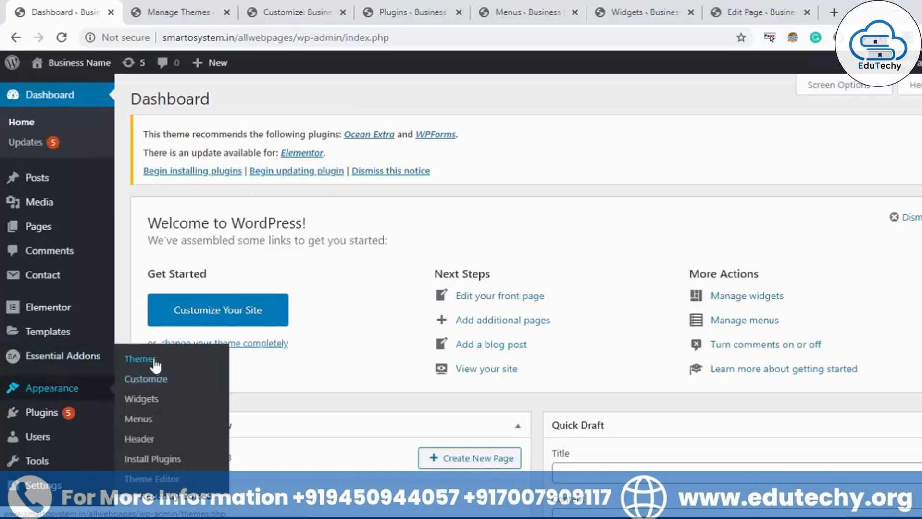
click(214, 7)
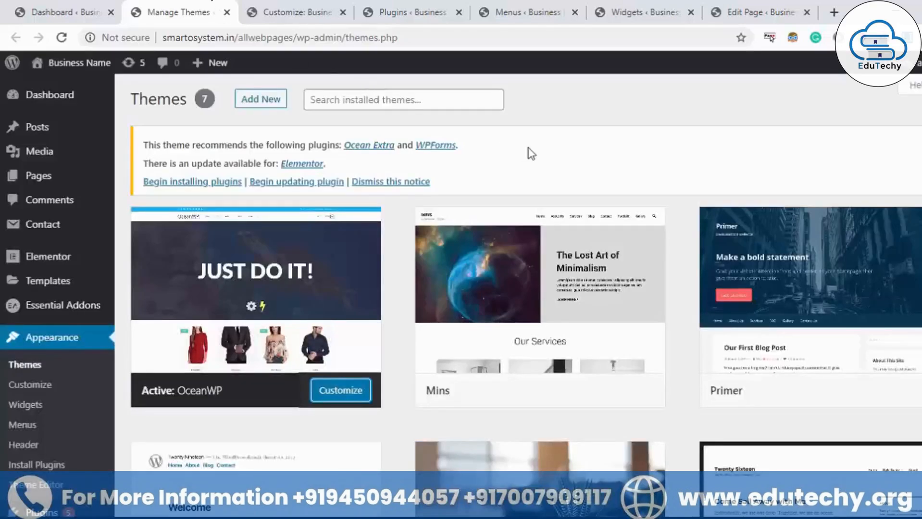
scroll(594, 194, down, 5)
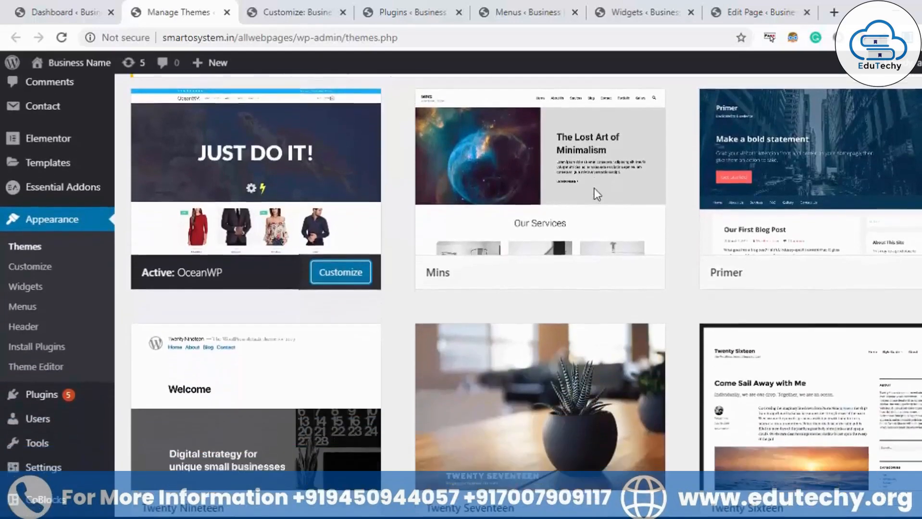
scroll(594, 194, down, 3)
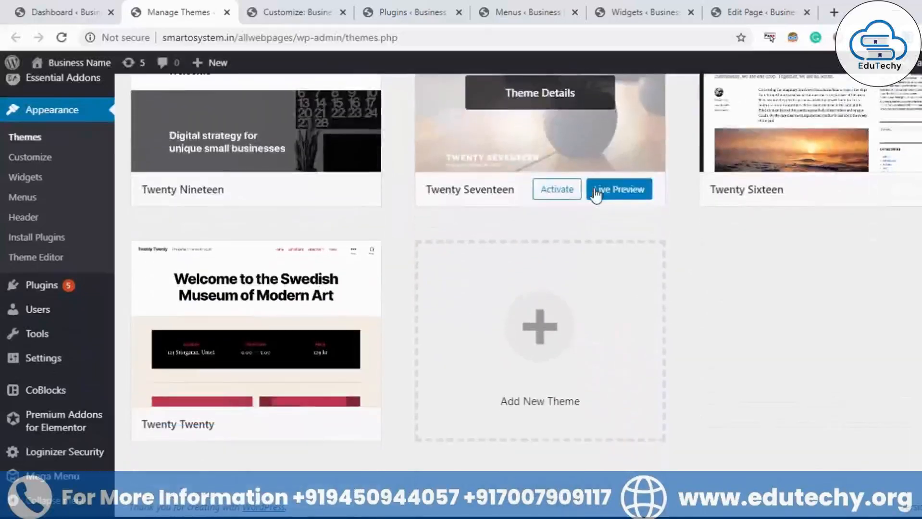
scroll(591, 197, down, 1)
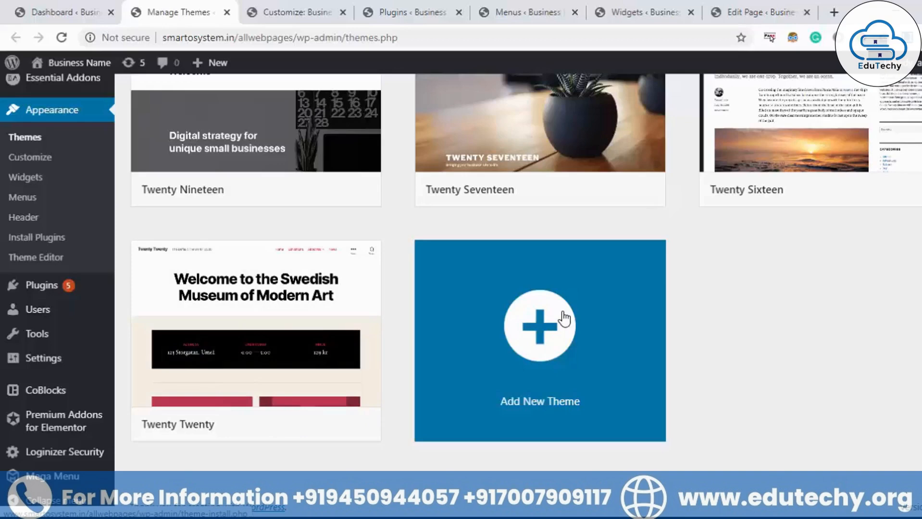
scroll(564, 318, up, 8)
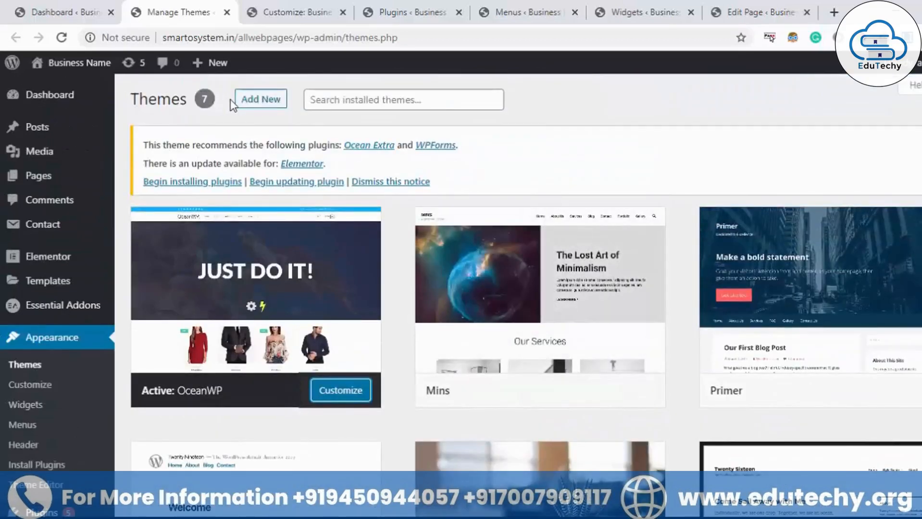
Step: Browse the featured themes available for installation, then return to the installed themes
click(261, 100)
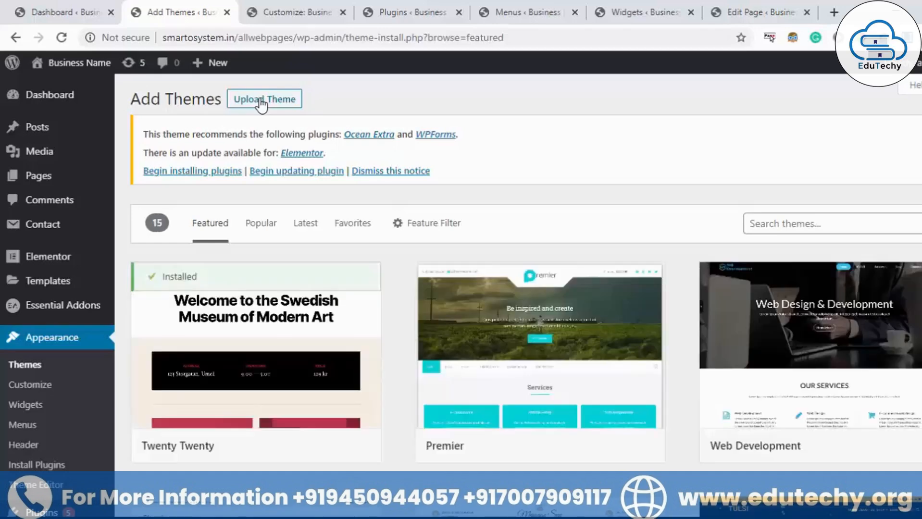
scroll(566, 366, down, 3)
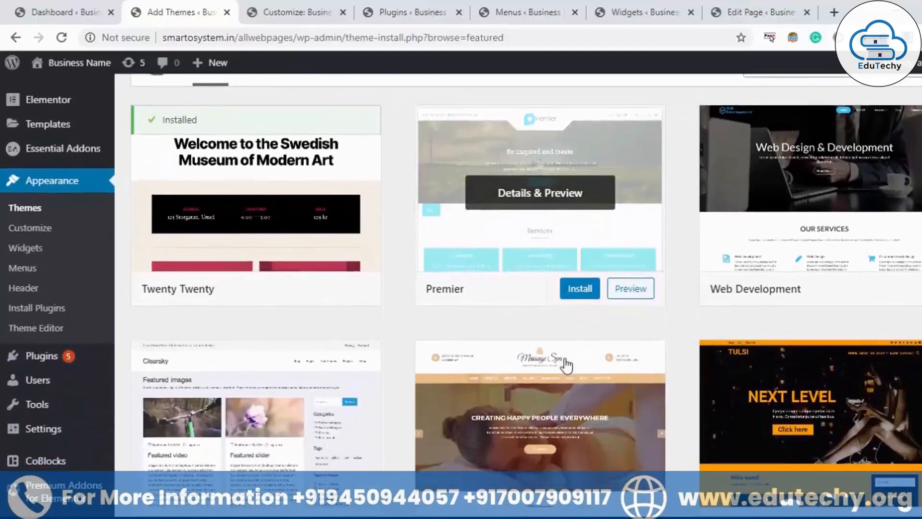
scroll(565, 365, down, 3)
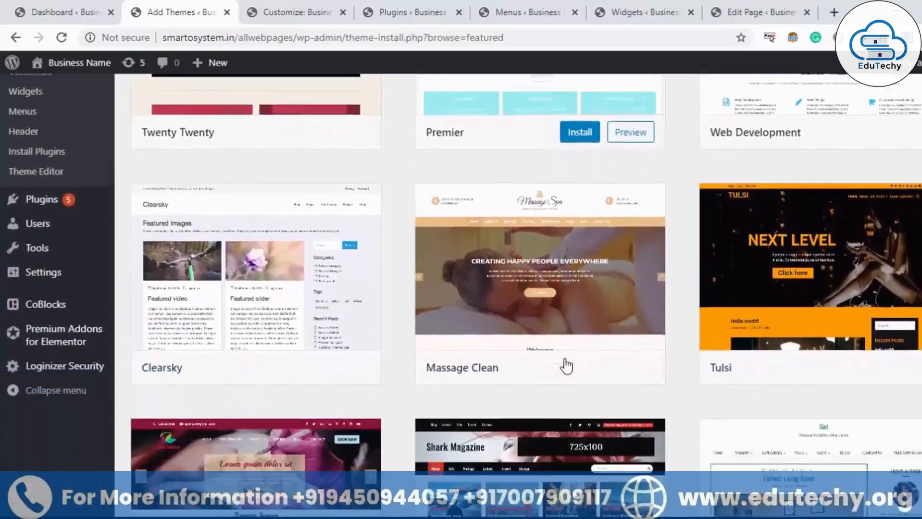
scroll(566, 365, down, 5)
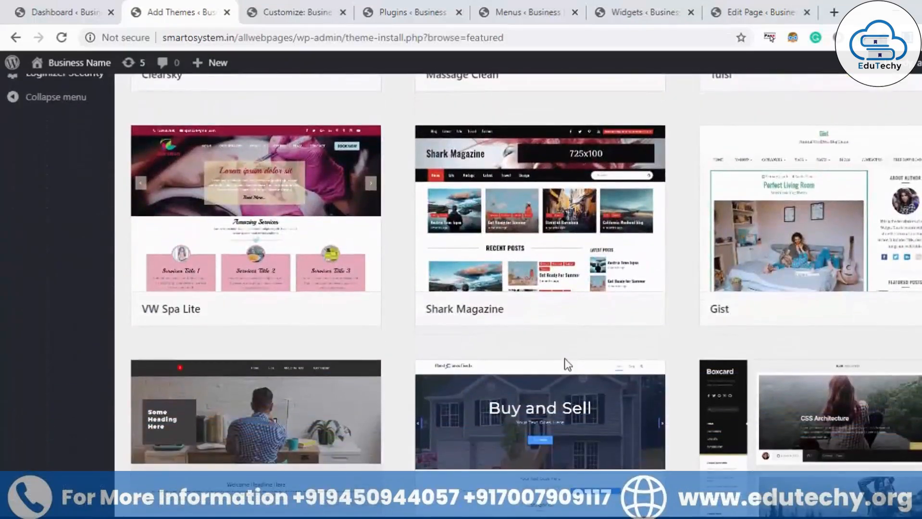
scroll(566, 366, down, 3)
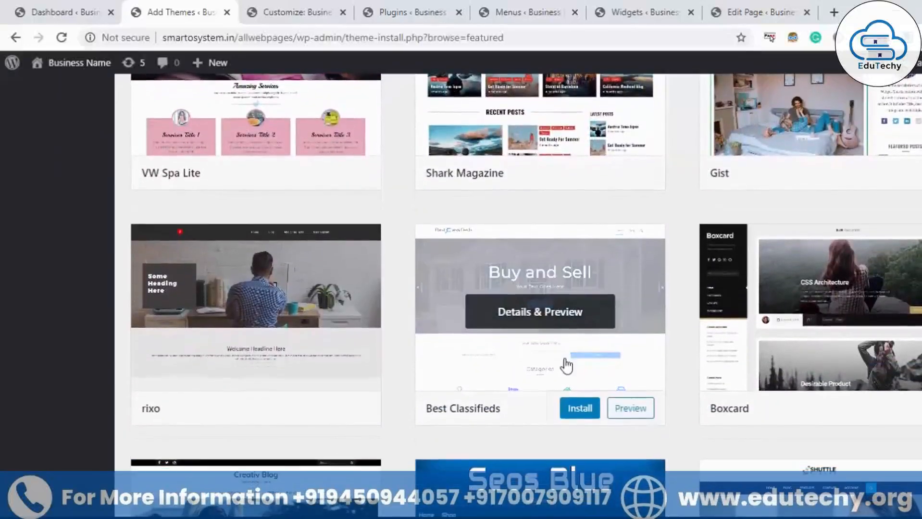
scroll(566, 365, up, 2)
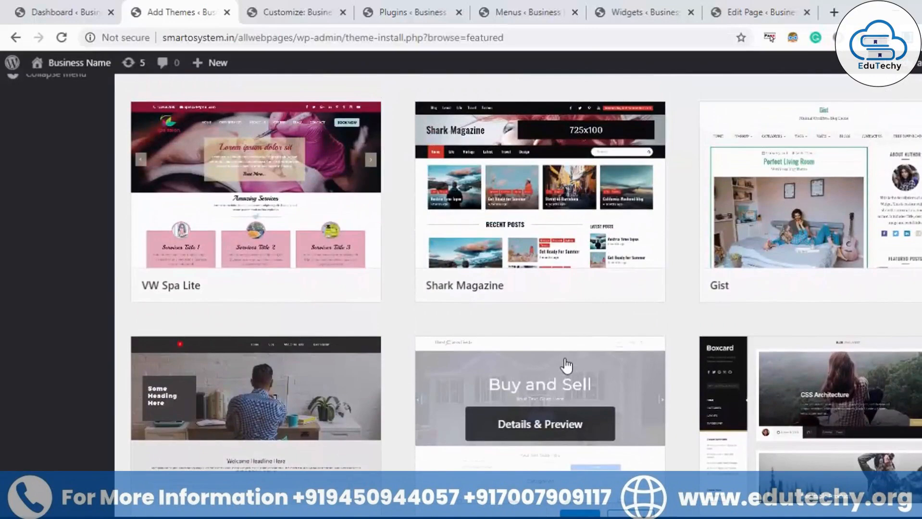
scroll(565, 365, up, 1)
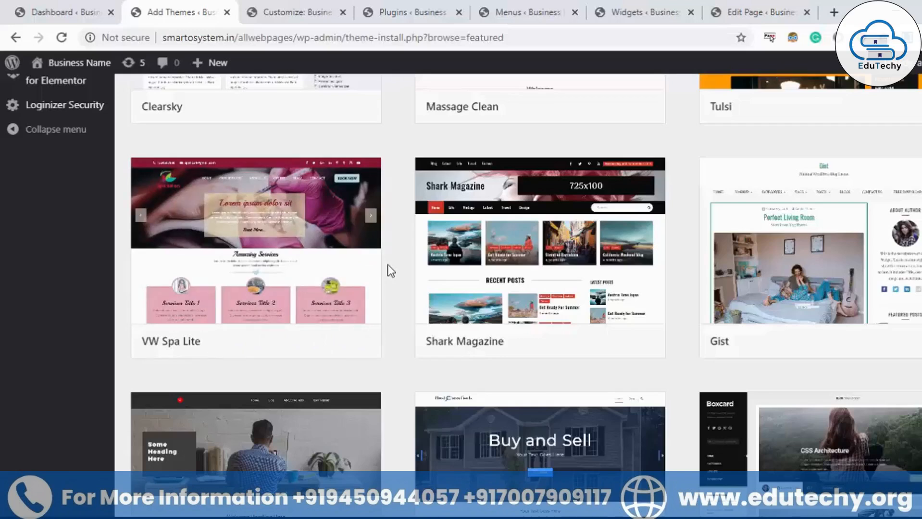
scroll(390, 270, up, 10)
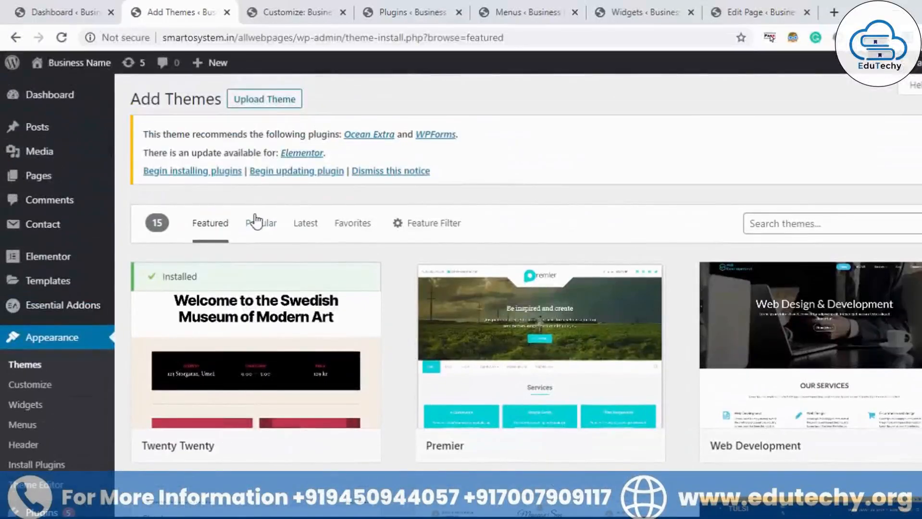
mouse_move(482, 347)
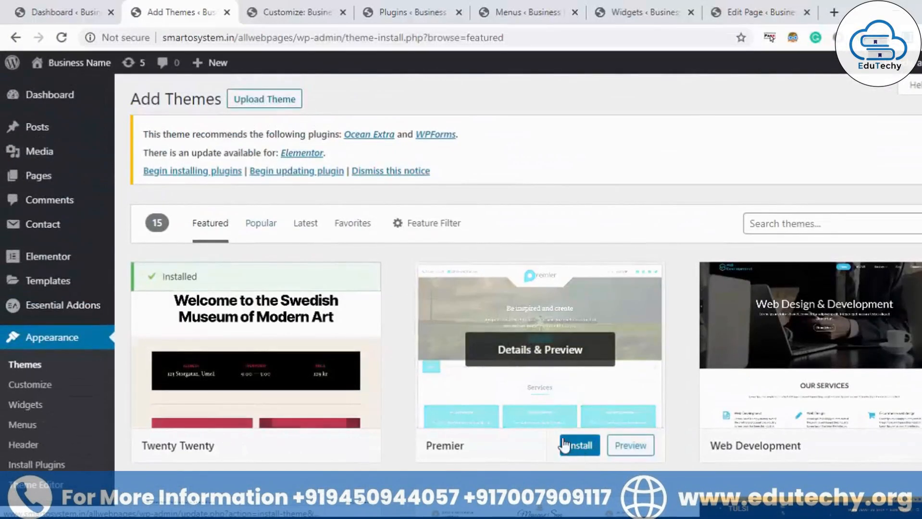
click(17, 38)
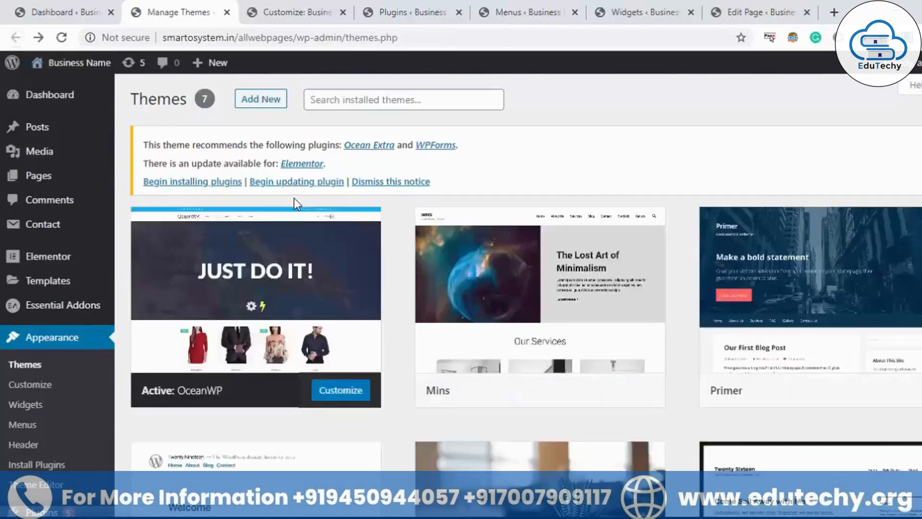
Step: In the open OceanWP customizer, examine the Site Identity title and tagline fields and the Colors settings, returning to the main customizer list
mouse_move(298, 313)
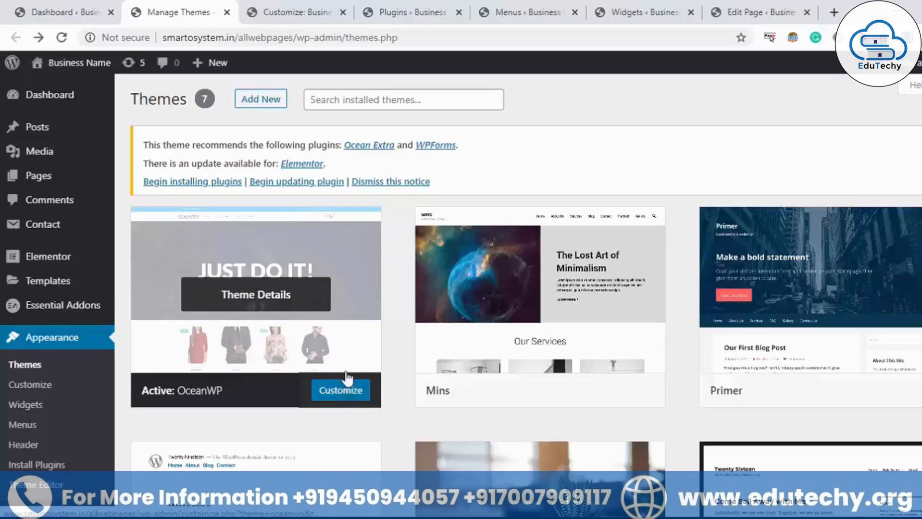
click(301, 3)
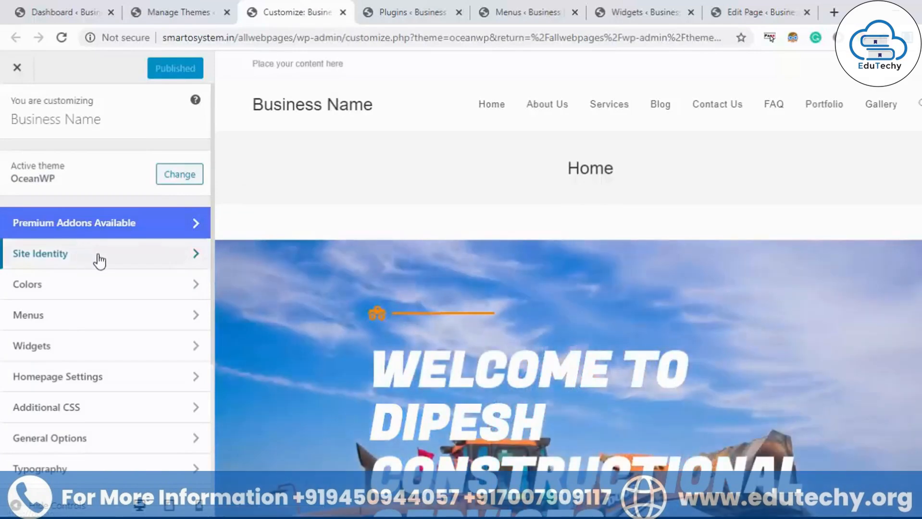
click(100, 261)
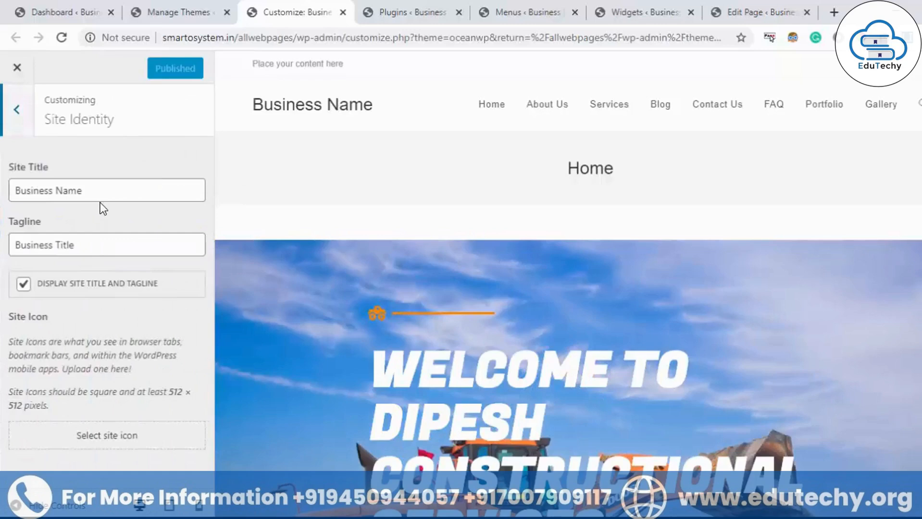
click(111, 192)
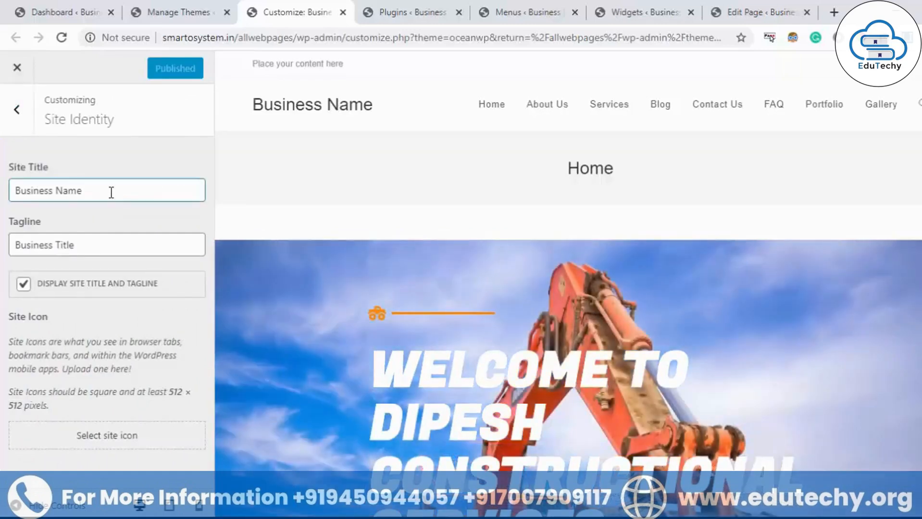
click(129, 245)
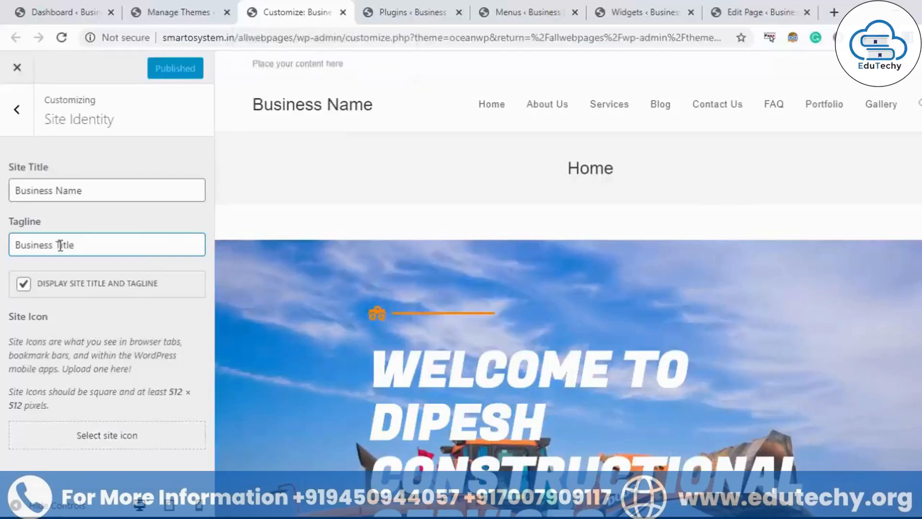
click(19, 117)
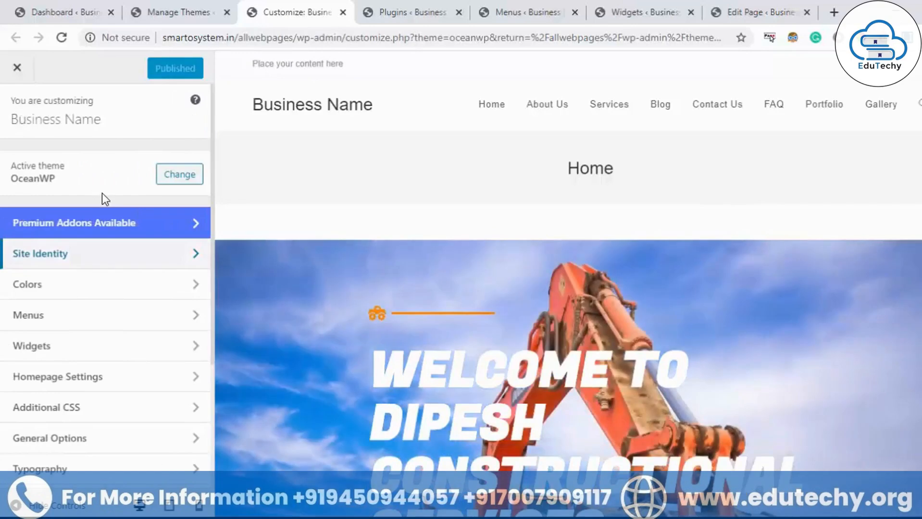
click(116, 289)
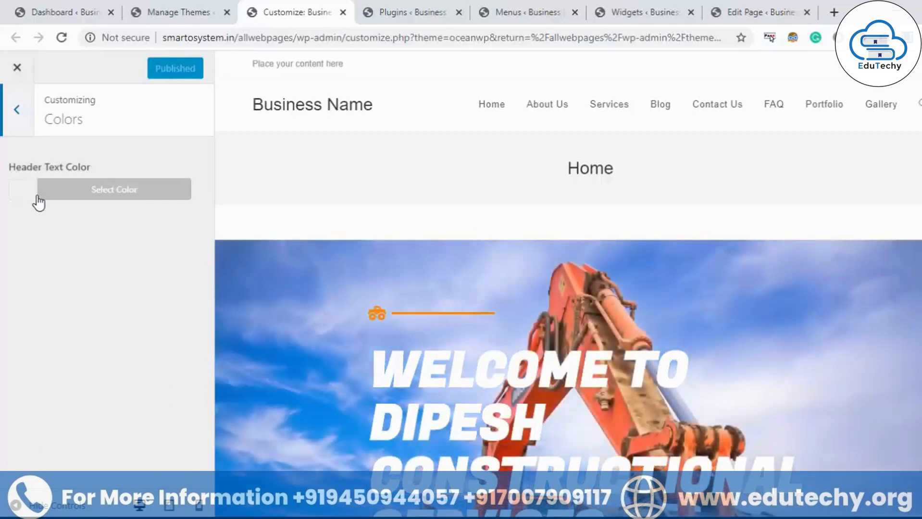
click(18, 109)
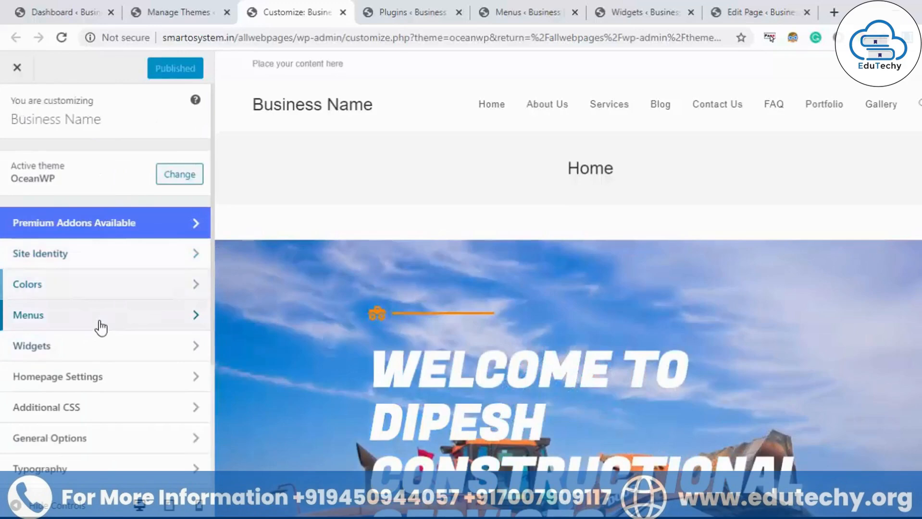
Step: Open the customizer's Menus settings, check the Menus entry under the dashboard's Appearance options, and return to the customizer
click(101, 329)
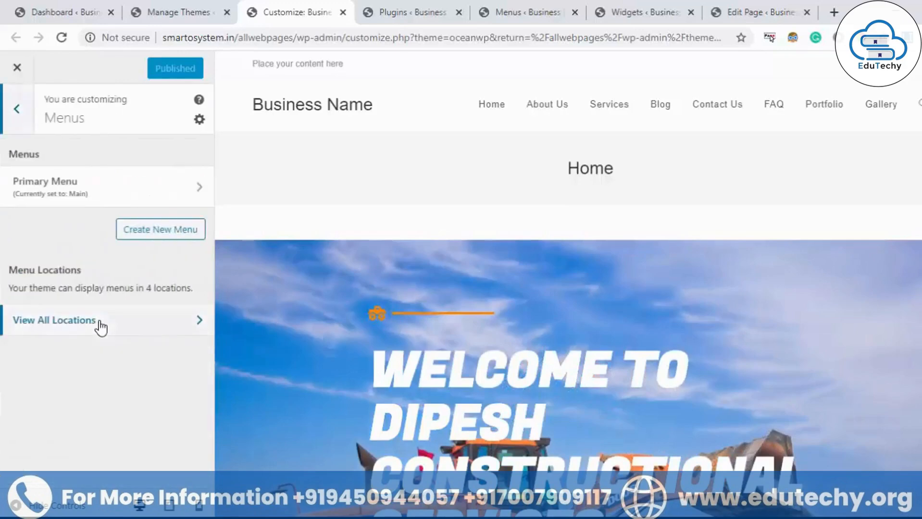
click(75, 4)
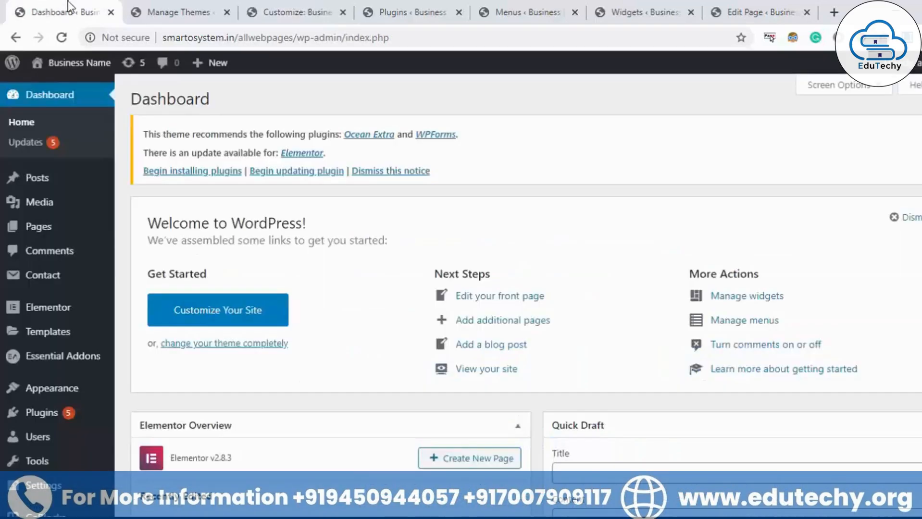
mouse_move(73, 395)
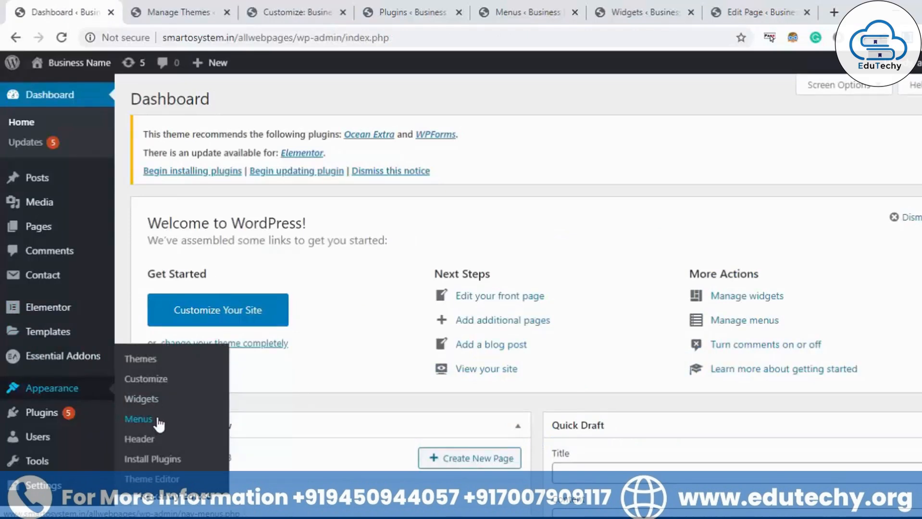
click(319, 9)
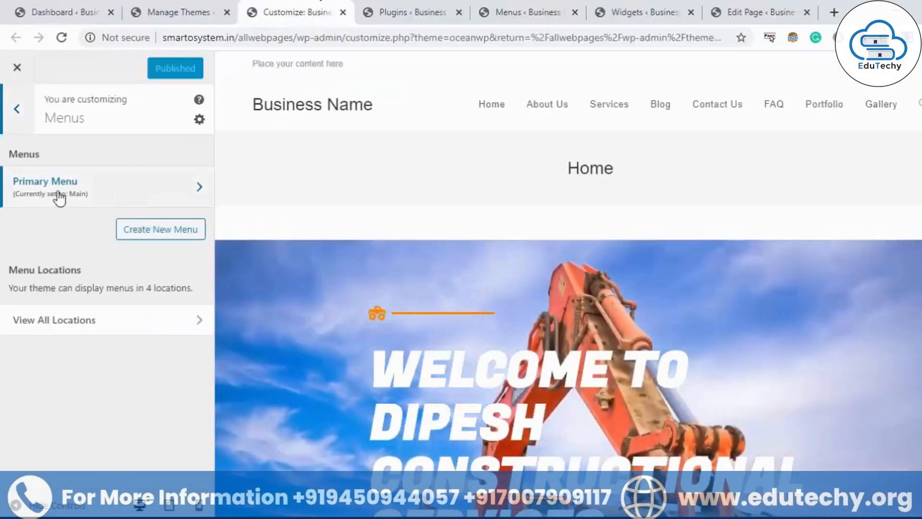
Step: Move About Us below Services in the Primary Menu and return to the main customizer list
click(84, 195)
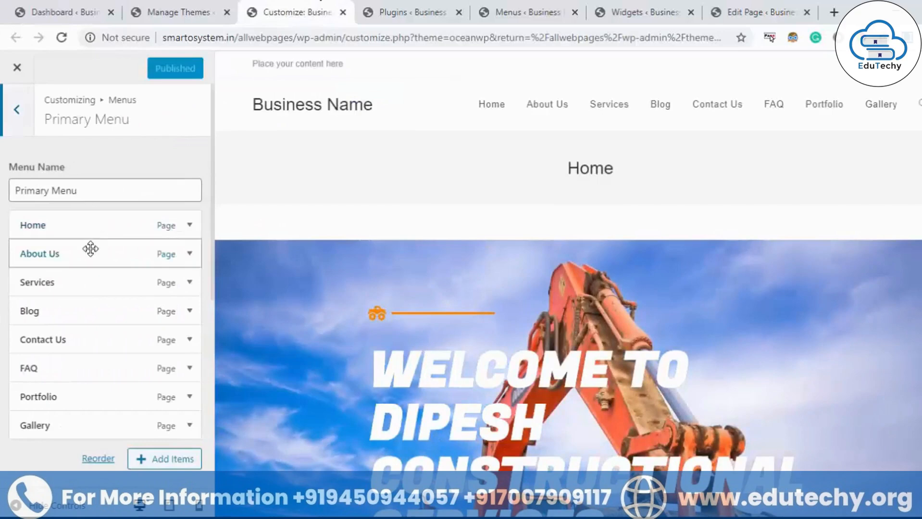
scroll(91, 248, down, 4)
scroll(70, 212, up, 4)
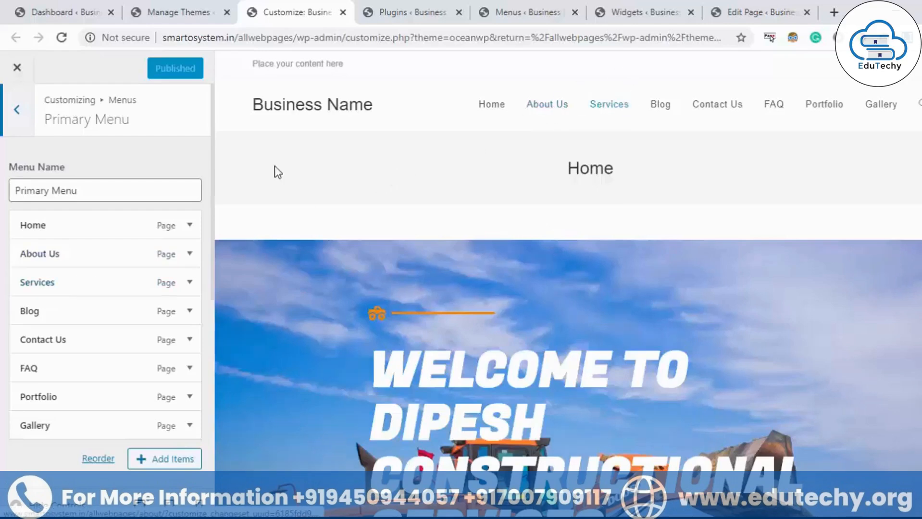
drag(87, 248, 88, 279)
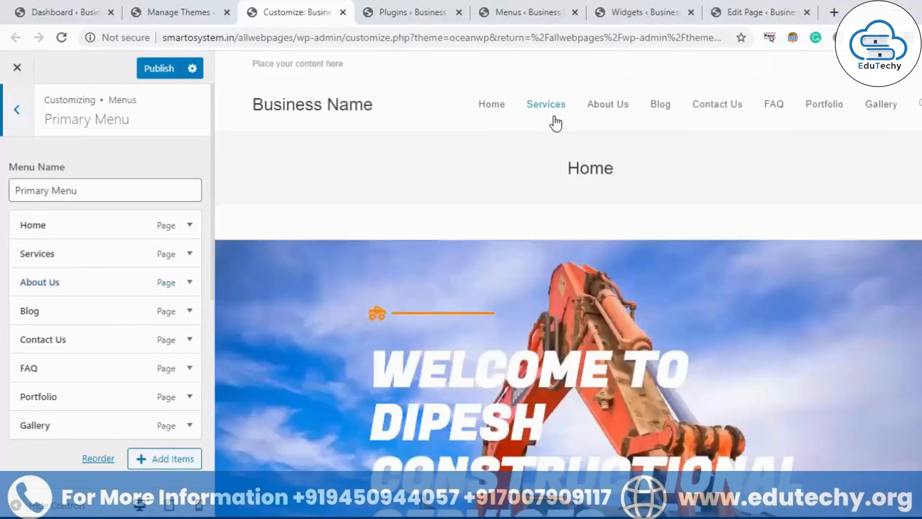
click(17, 113)
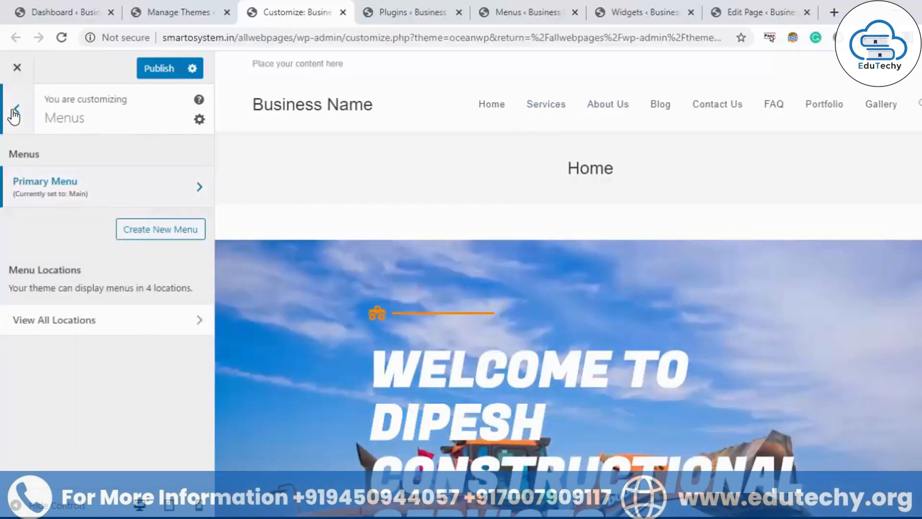
click(16, 113)
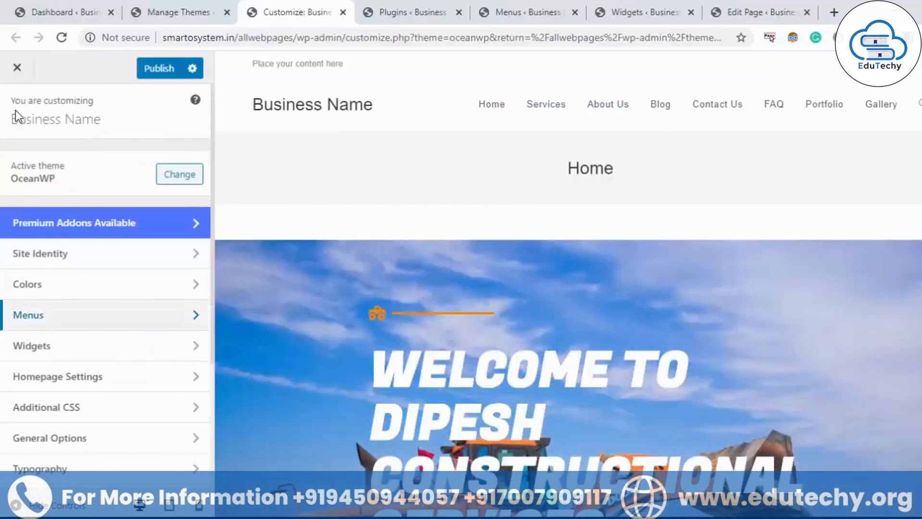
Step: Add a Calendar widget to the Footer 1 widget area in the customizer
click(116, 354)
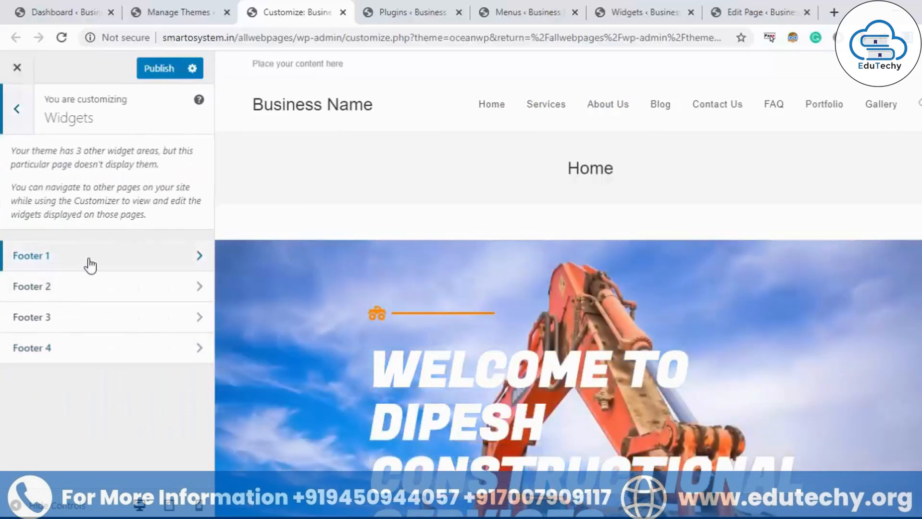
click(90, 262)
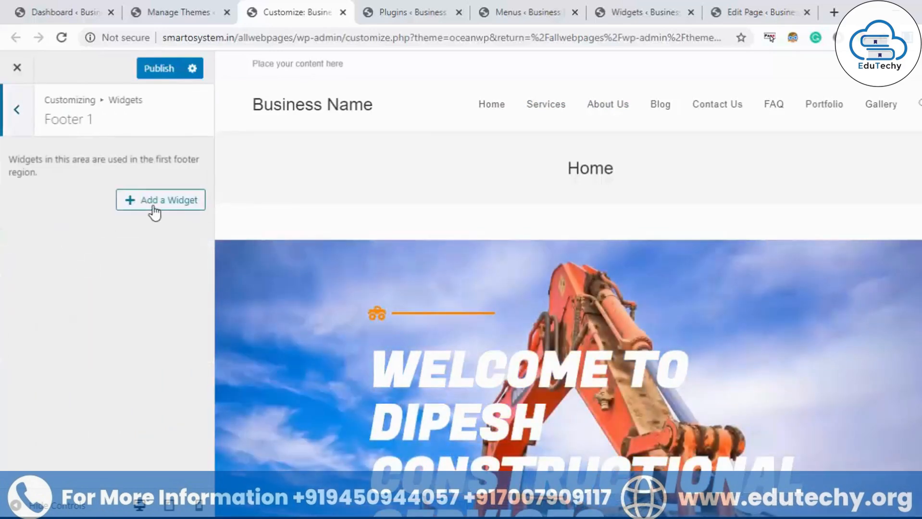
click(154, 201)
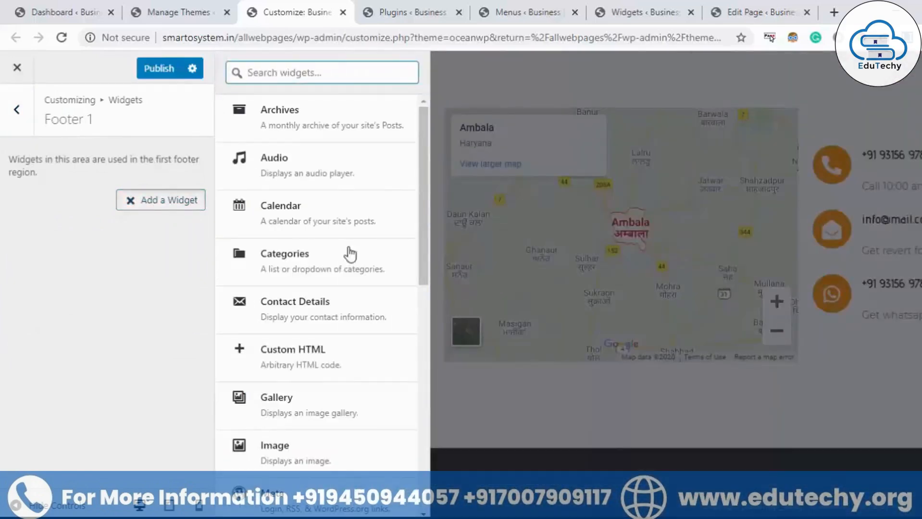
click(321, 215)
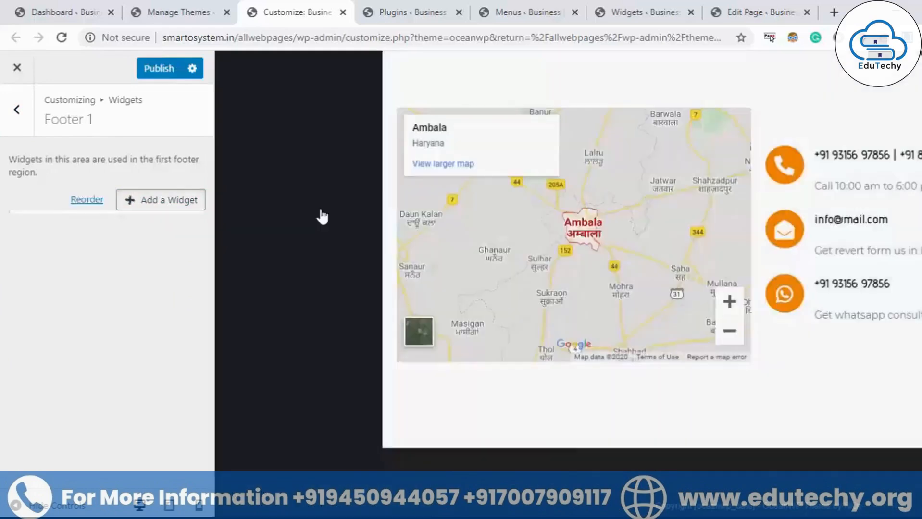
Step: Title the Footer 1 Calendar widget "Select the date" and check it in the footer preview
click(100, 253)
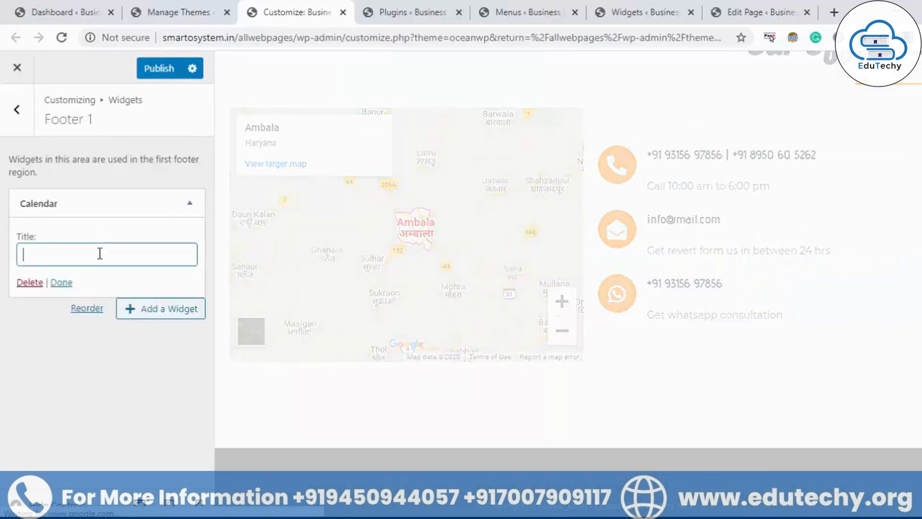
text(cal)
key(BackSpace)
key(BackSpace)
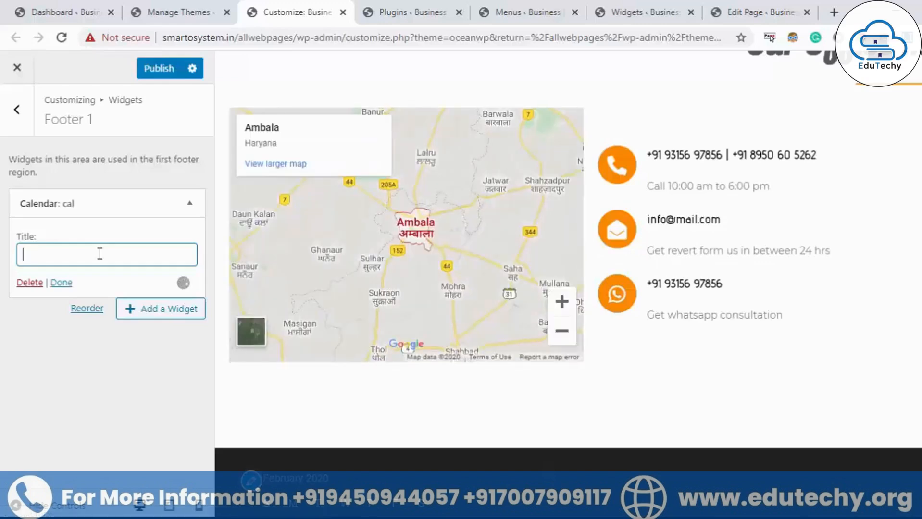
text(Select the date)
scroll(385, 376, down, 5)
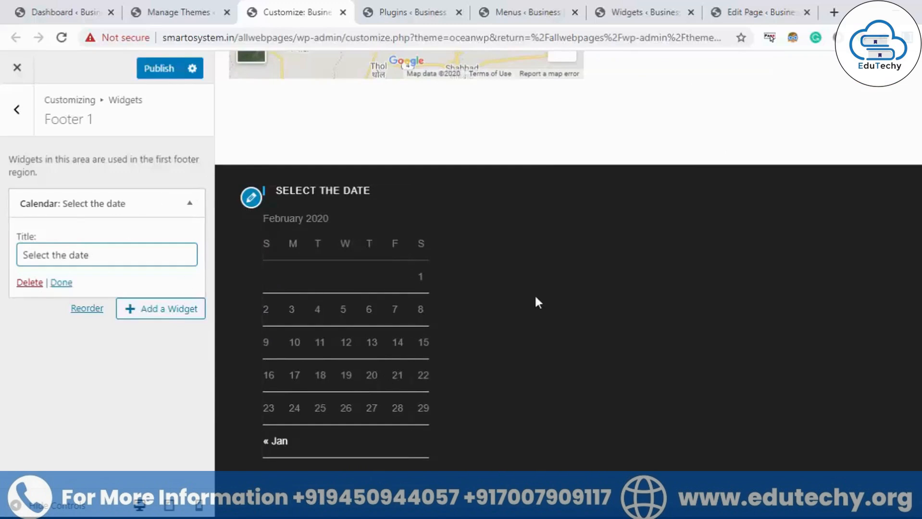
Step: Delete the Calendar widget from Footer 1 and return to the main customizer list
click(29, 282)
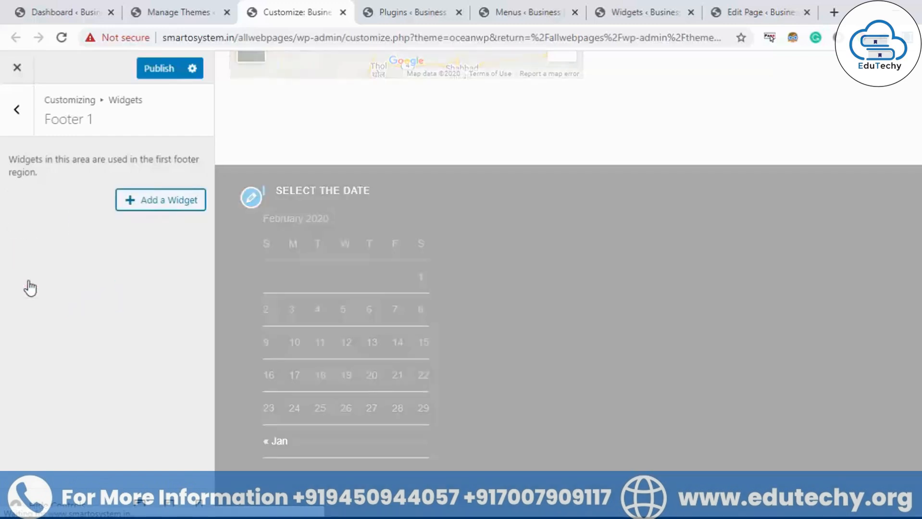
click(16, 111)
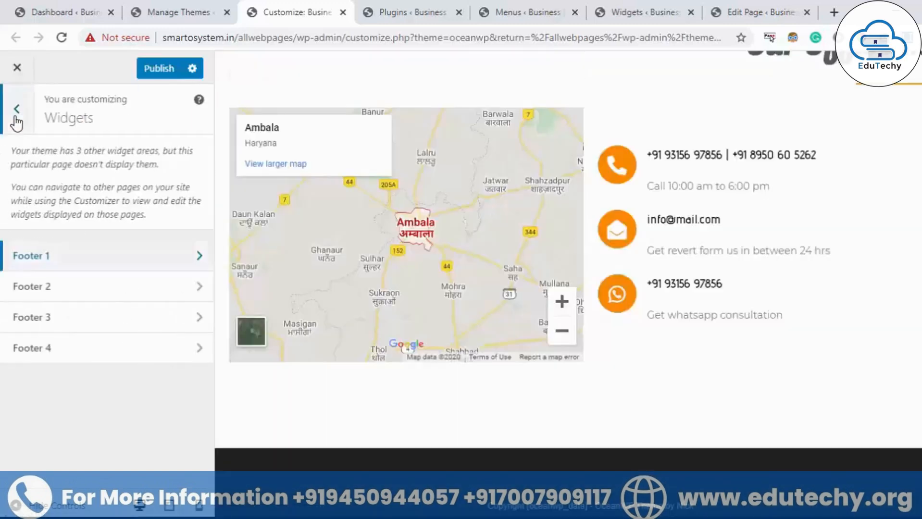
click(16, 112)
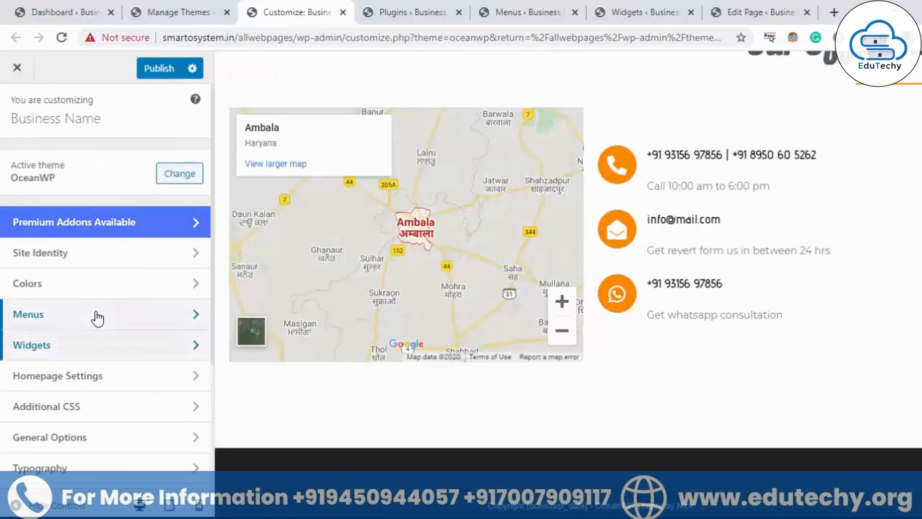
Step: Examine the site's current homepage in the customizer preview, from the header through the welcome section
scroll(98, 317, down, 1)
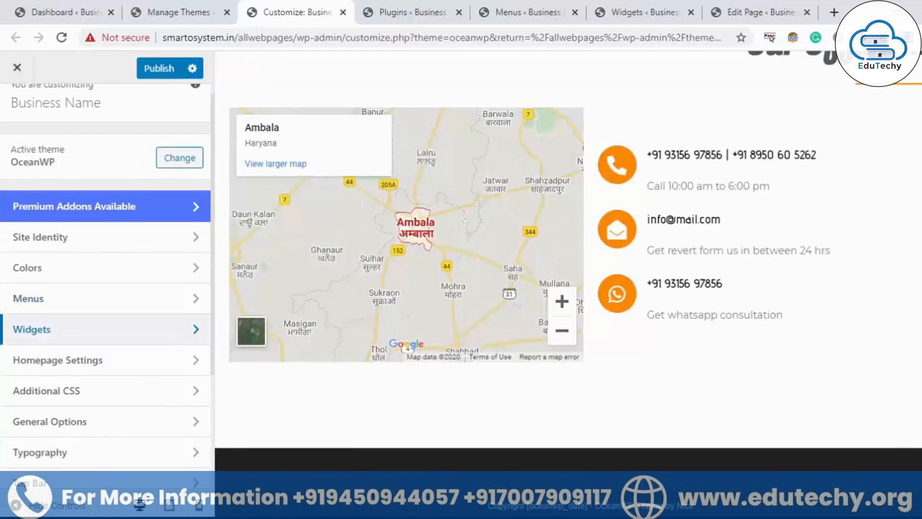
scroll(567, 283, up, 15)
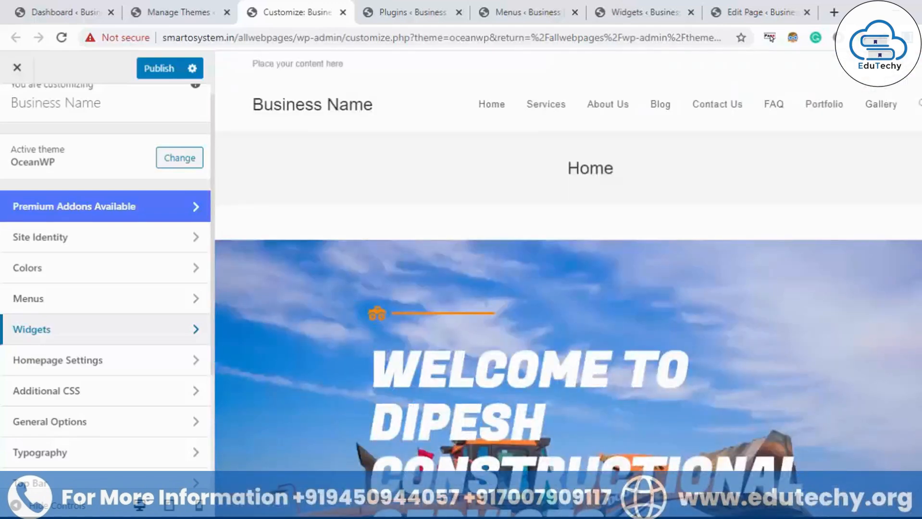
scroll(567, 284, down, 4)
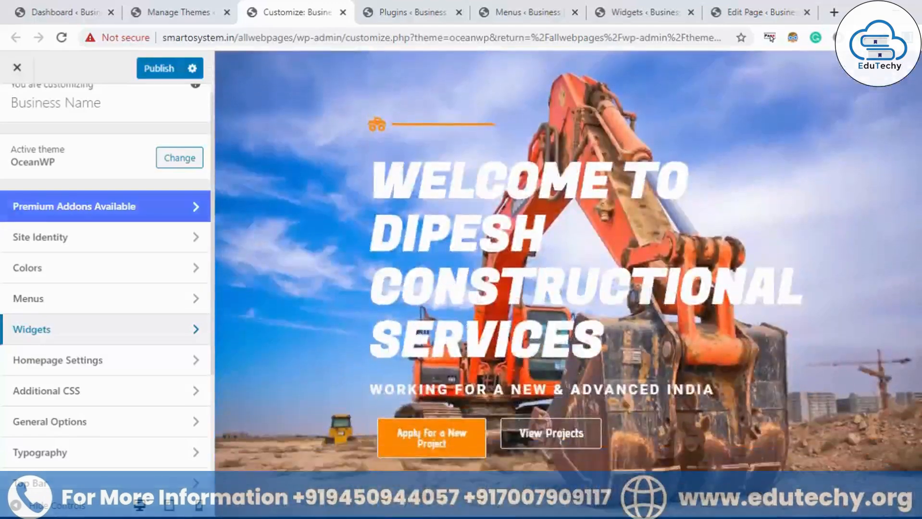
scroll(567, 283, down, 3)
scroll(567, 284, up, 6)
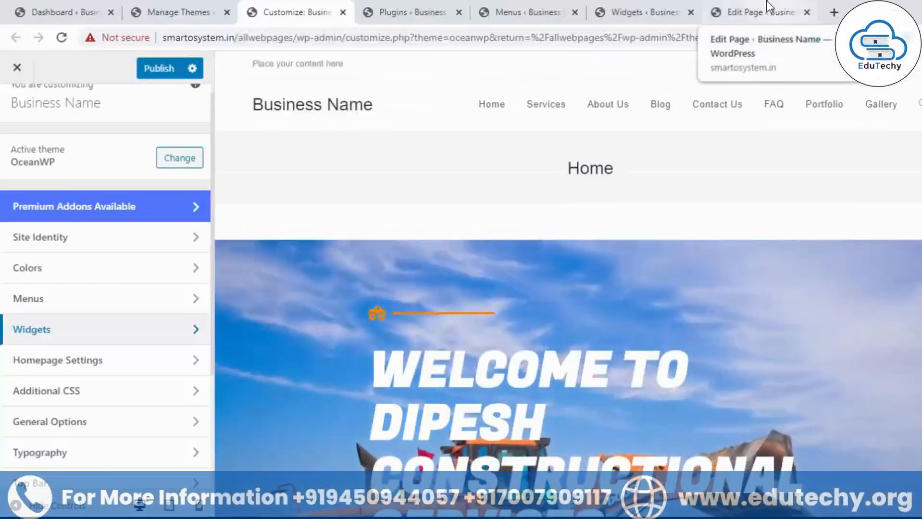
Step: View the Growbit Home page in a new tab from its page editor and look through its content
click(768, 7)
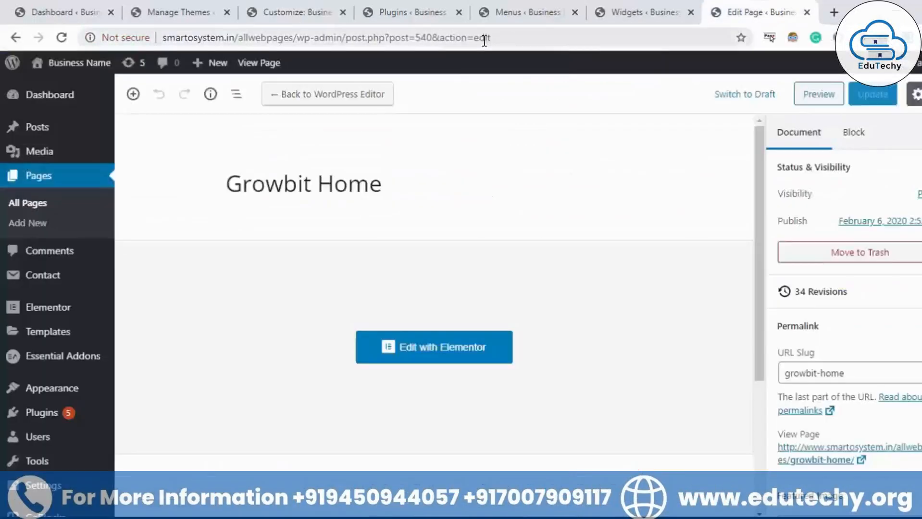
right_click(257, 60)
click(288, 66)
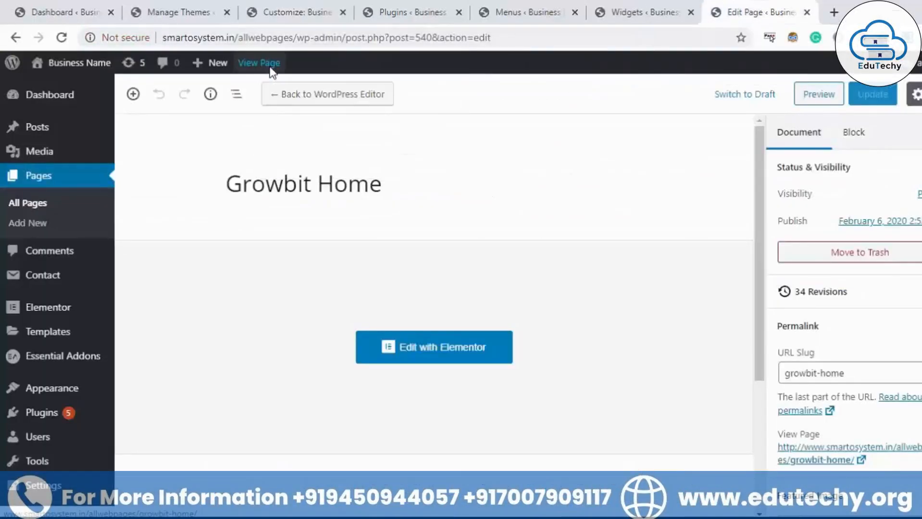
click(747, 7)
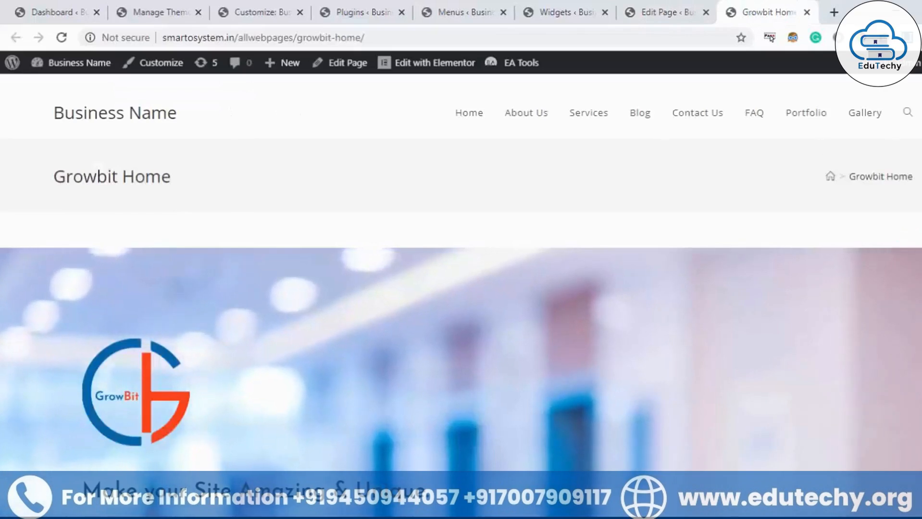
scroll(461, 289, down, 20)
scroll(462, 288, up, 20)
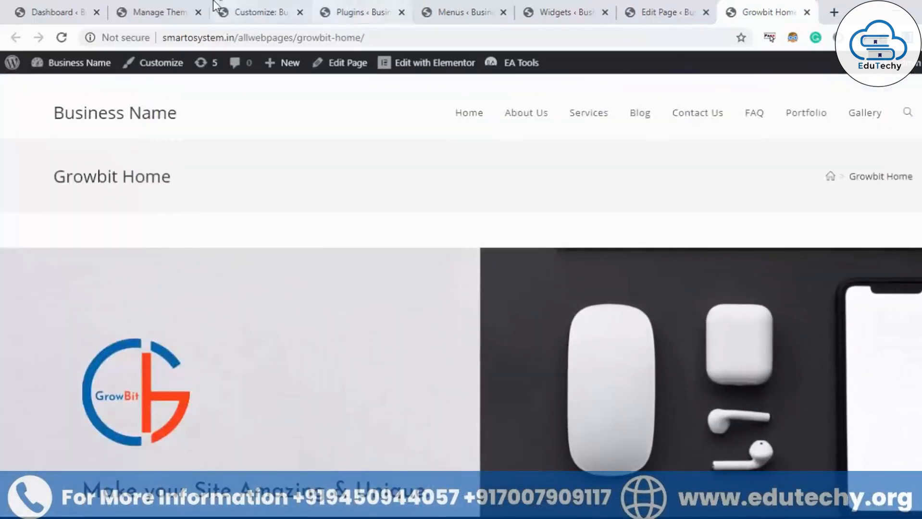
Step: In the customizer's Homepage Settings, set the static homepage to Growbit Home and publish the change
click(265, 4)
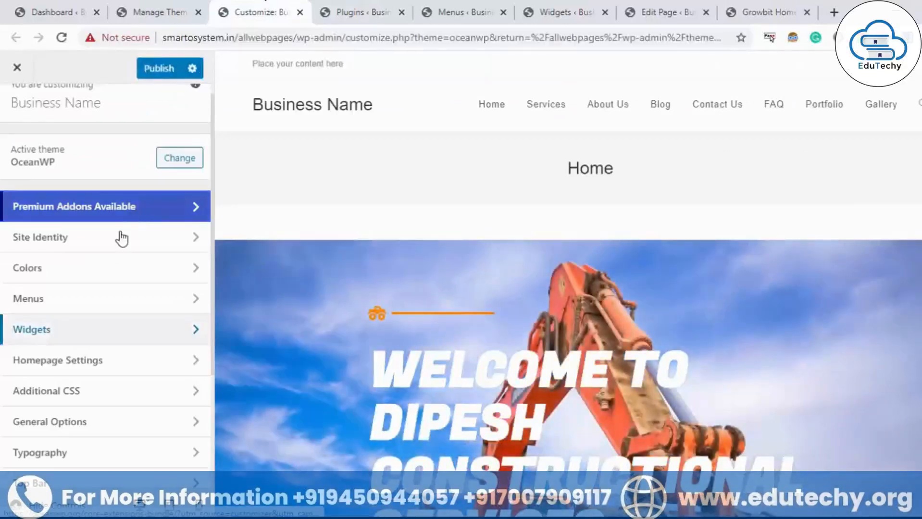
click(98, 365)
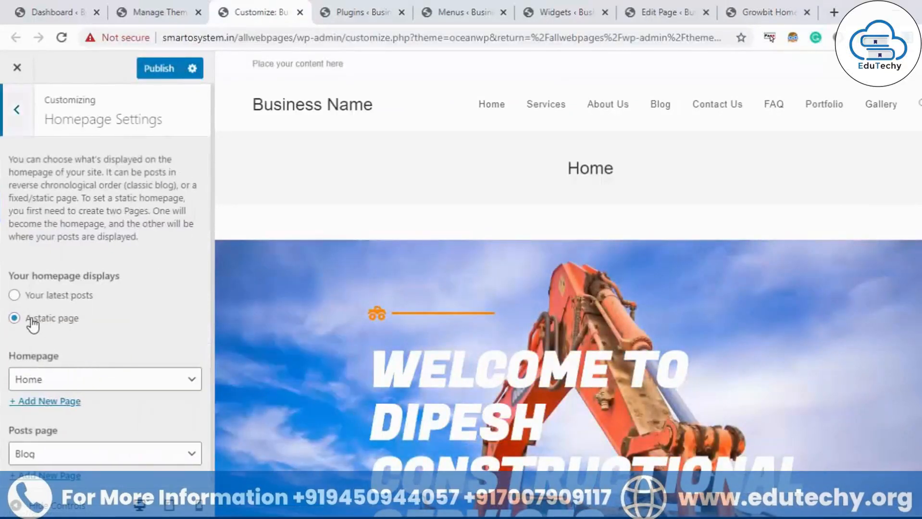
click(93, 382)
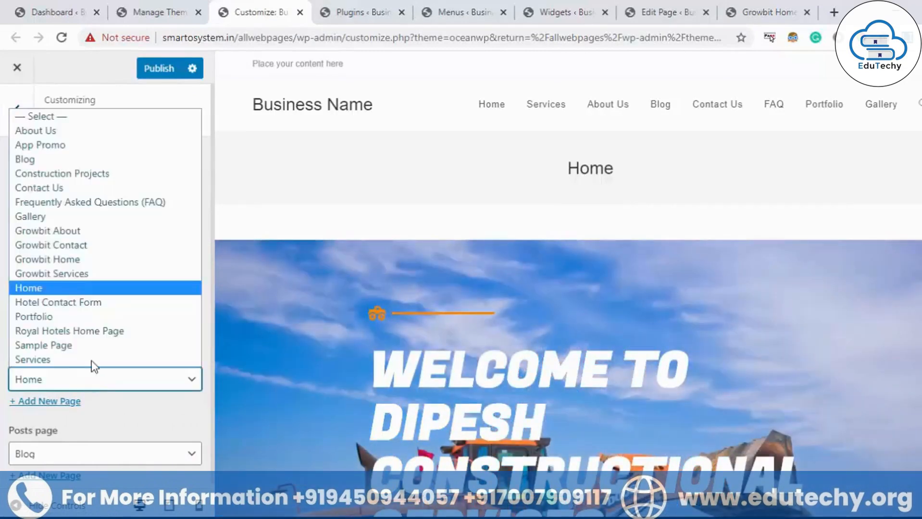
click(90, 259)
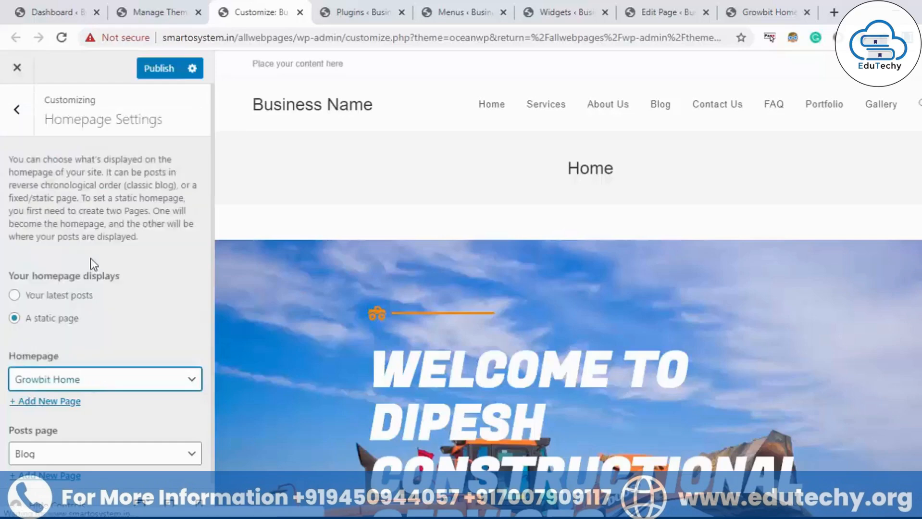
click(156, 74)
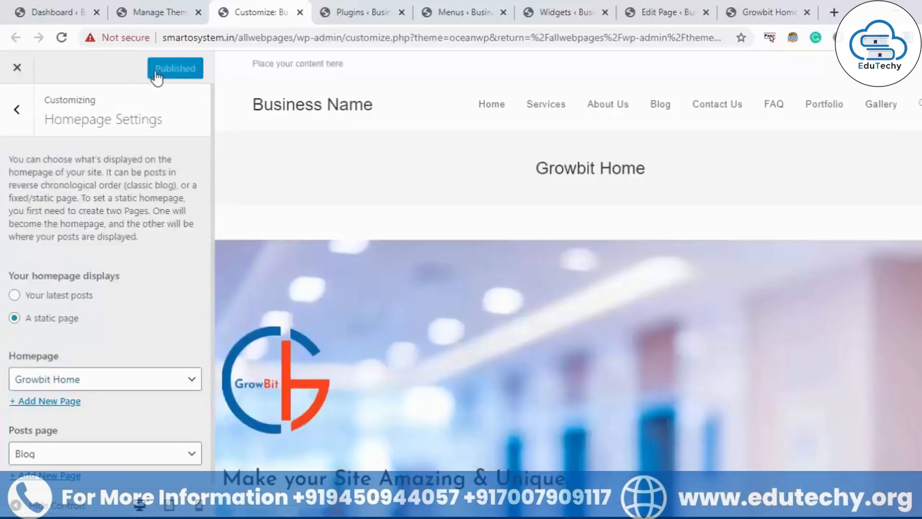
Step: Hide the customizer controls and look through the Growbit Home preview at full width
click(16, 504)
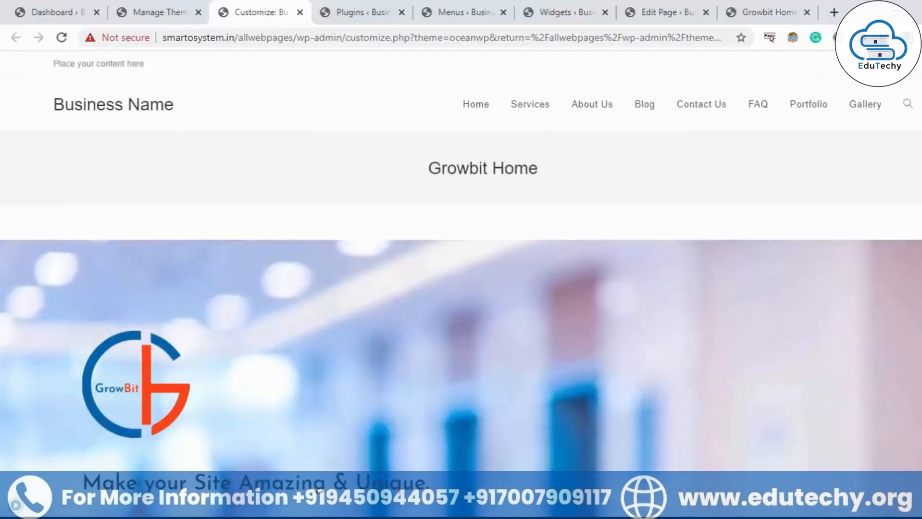
scroll(233, 390, down, 5)
scroll(461, 259, down, 18)
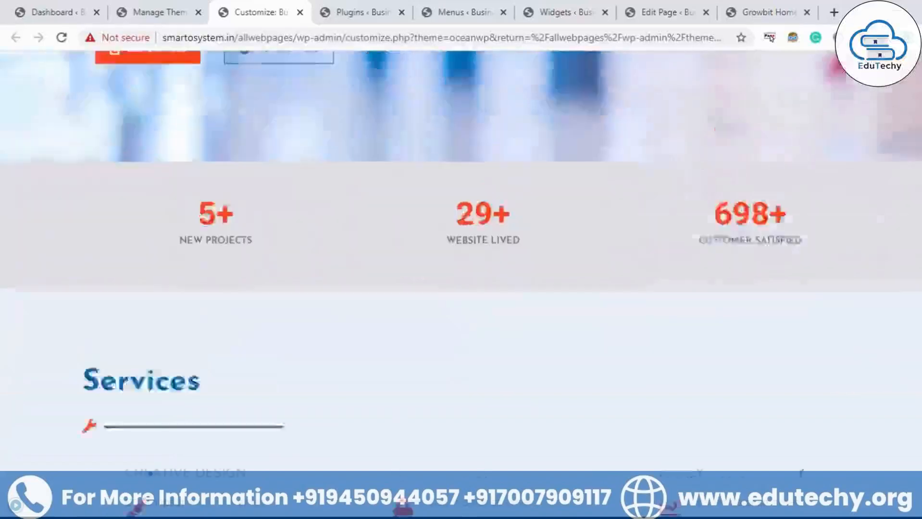
scroll(460, 260, up, 20)
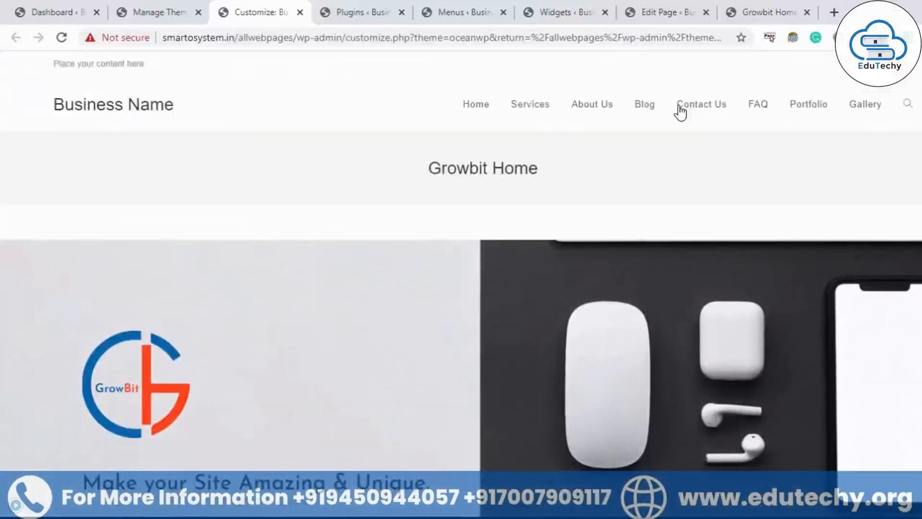
click(192, 39)
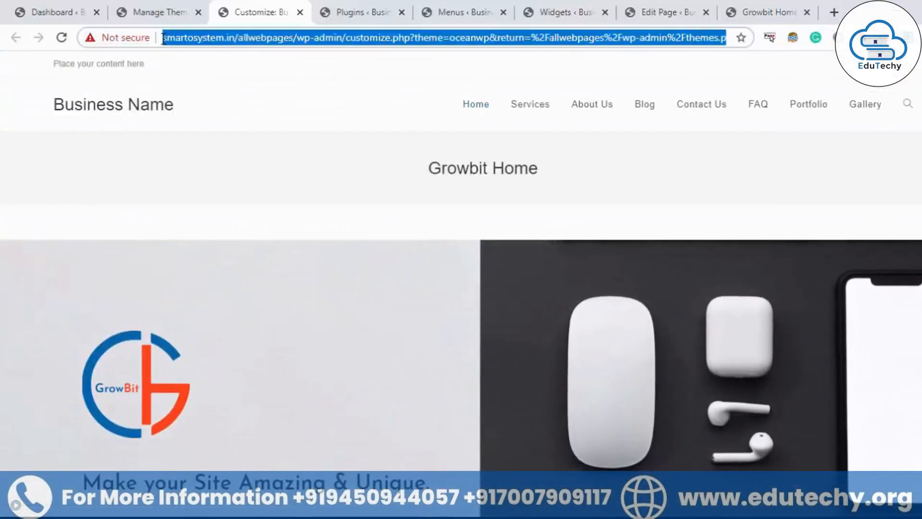
click(182, 39)
drag(321, 37, 84, 46)
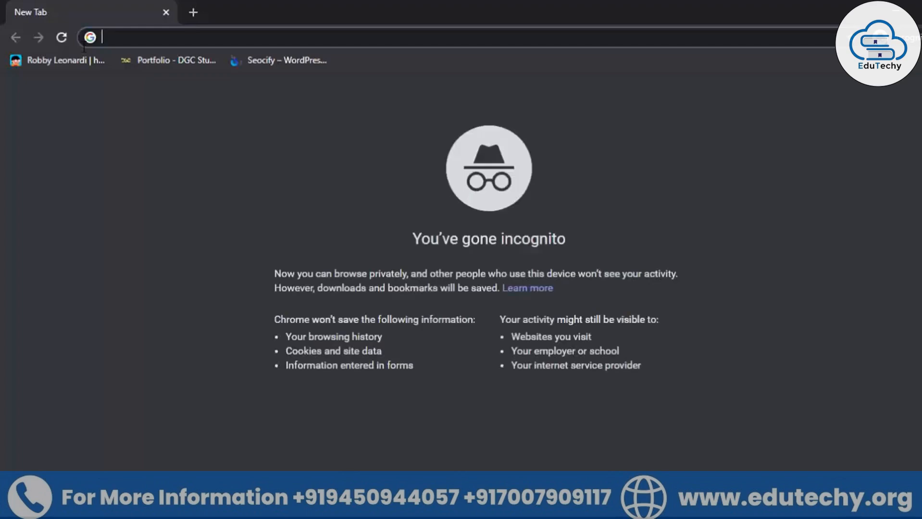
text(http://www.smartosystem.in/allwebpages/)
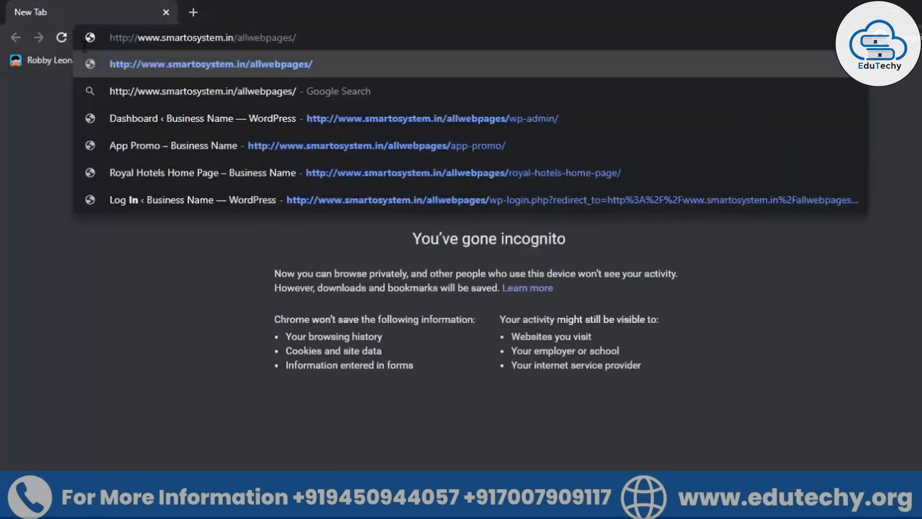
key(Return)
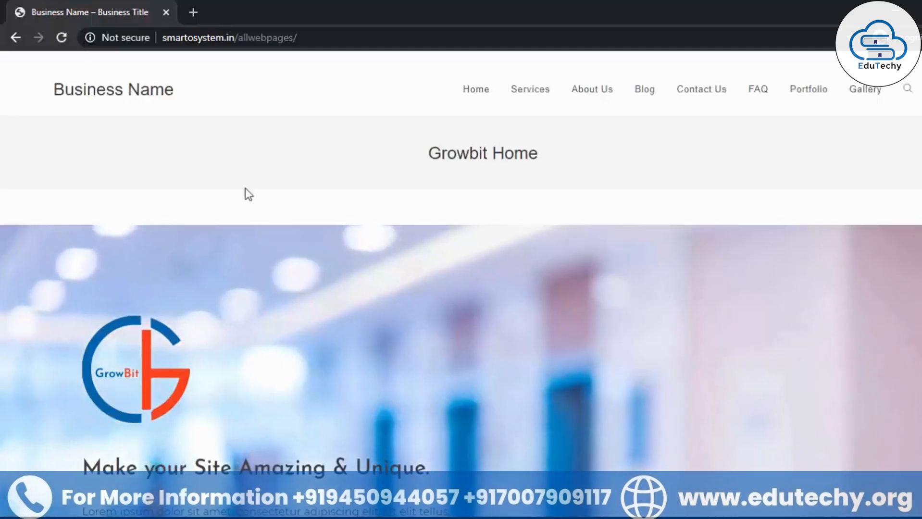
scroll(245, 192, down, 3)
scroll(340, 307, down, 15)
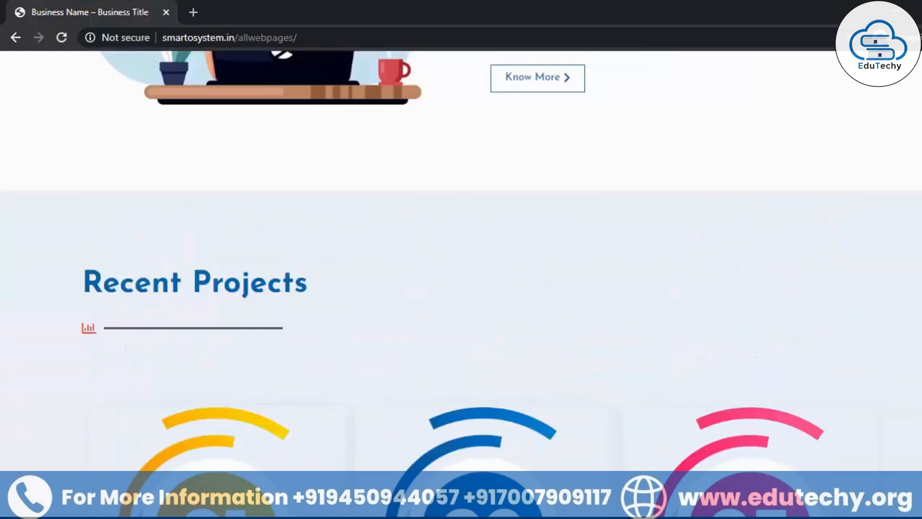
scroll(461, 283, up, 18)
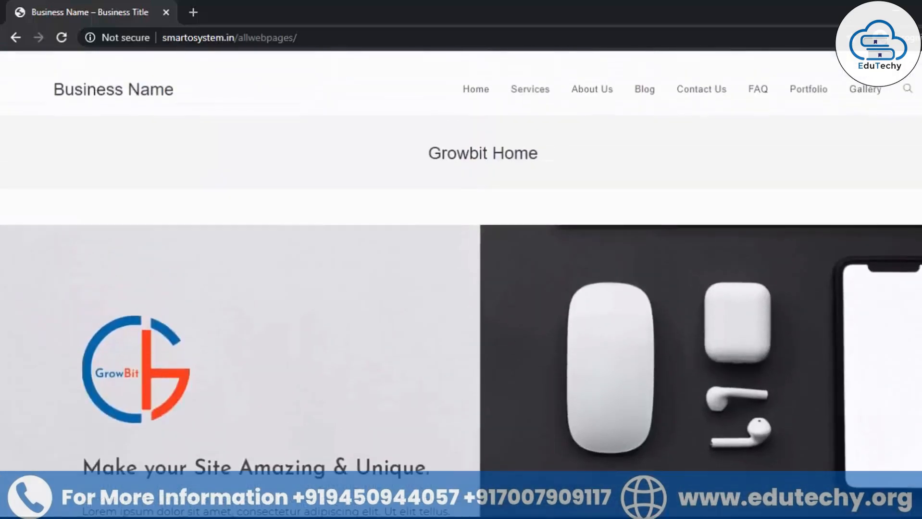
Step: Close the incognito window and return to the Growbit Home preview in the customizer
drag(331, 9, 195, 161)
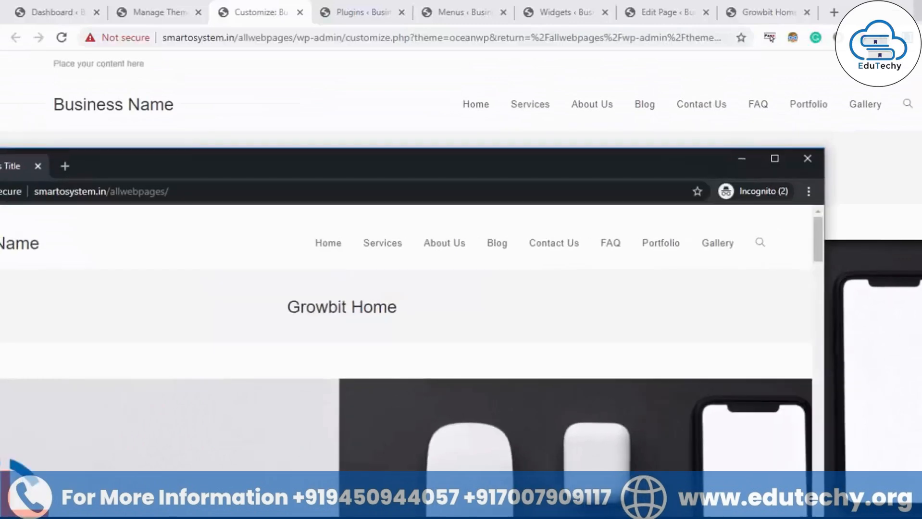
click(807, 158)
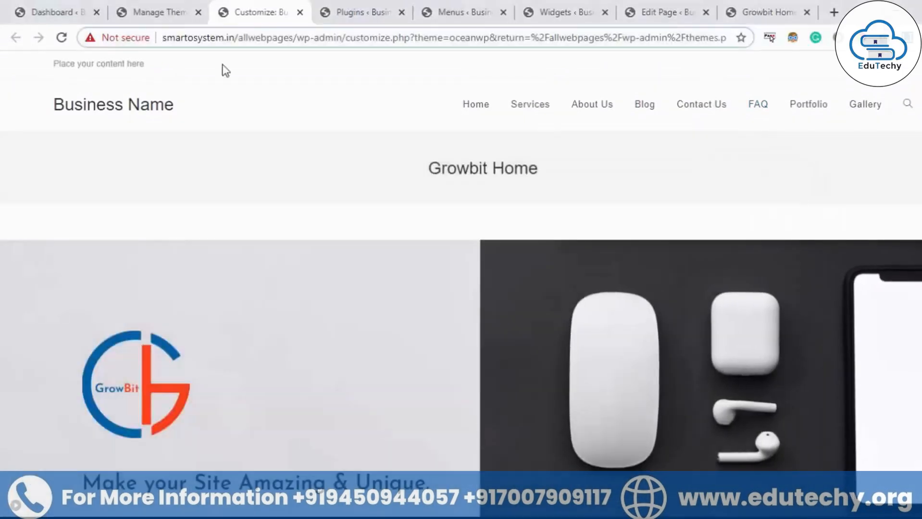
click(159, 12)
click(262, 12)
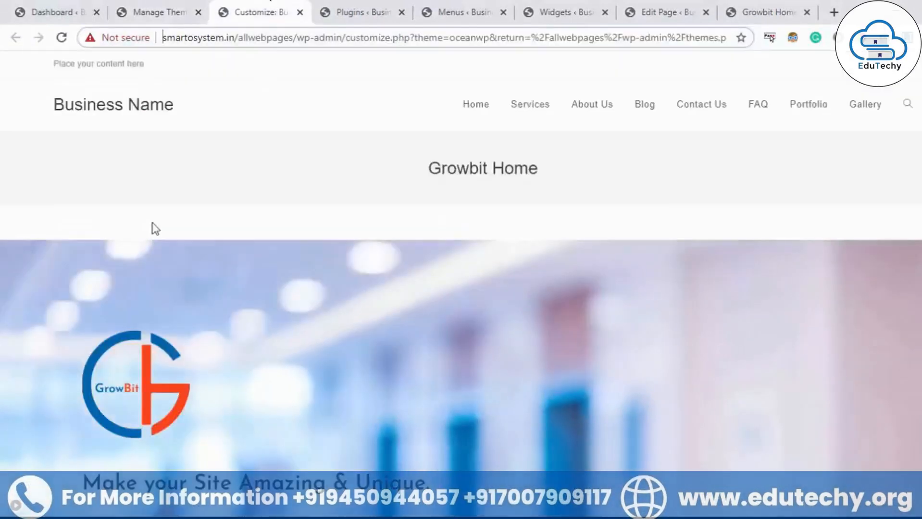
Step: Show the customizer controls again, view the available Posts page choices in Homepage Settings, and return to the main customizer list
click(7, 507)
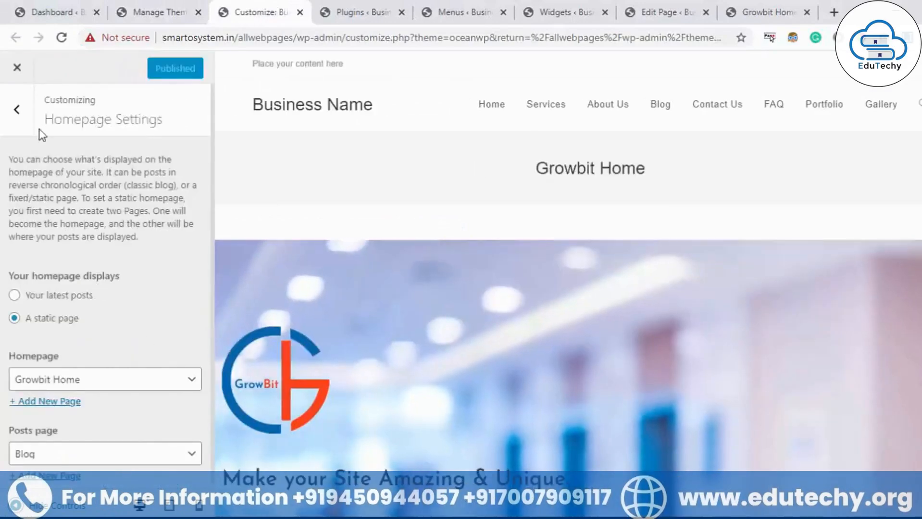
scroll(139, 271, down, 1)
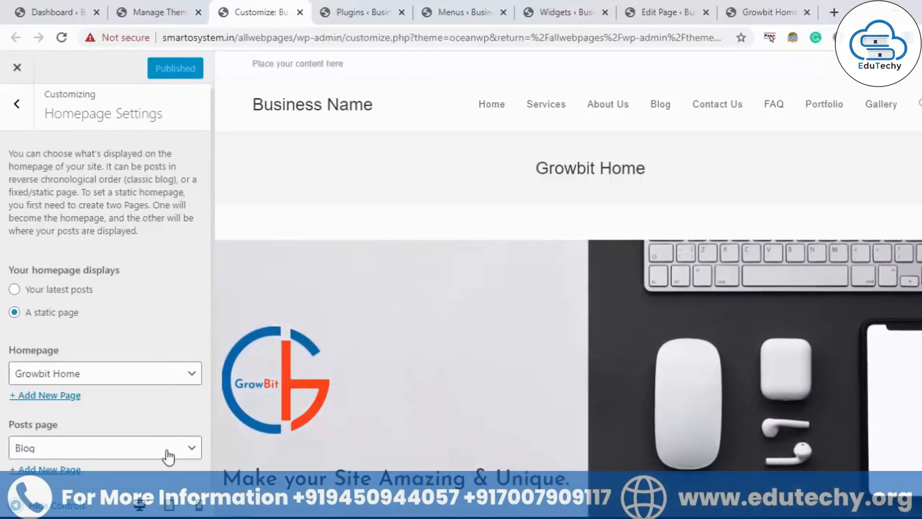
click(167, 452)
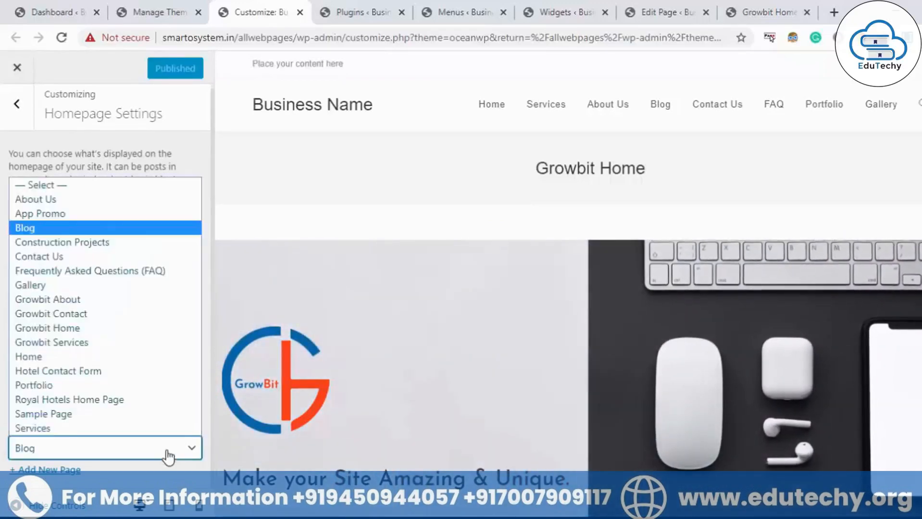
click(167, 454)
click(16, 103)
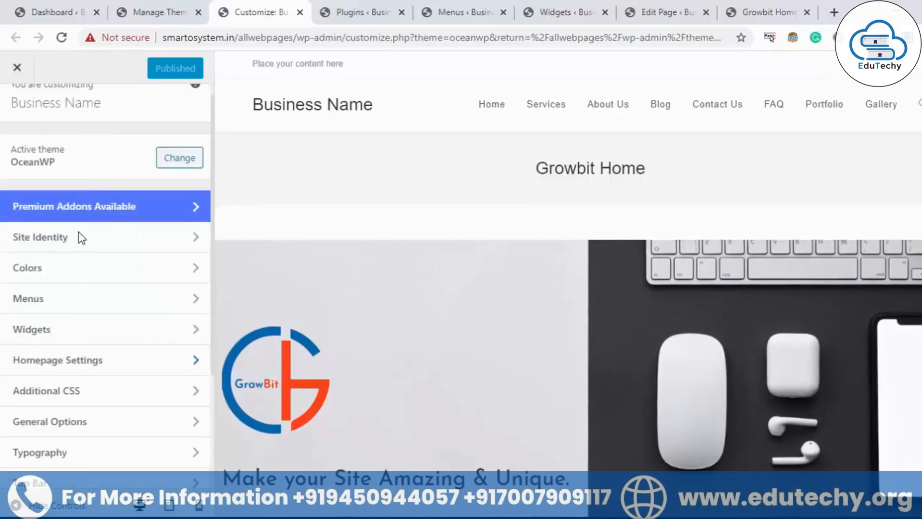
Step: View the customizer's Additional CSS section, dismiss its help text, and go back to the main list
scroll(132, 325, down, 3)
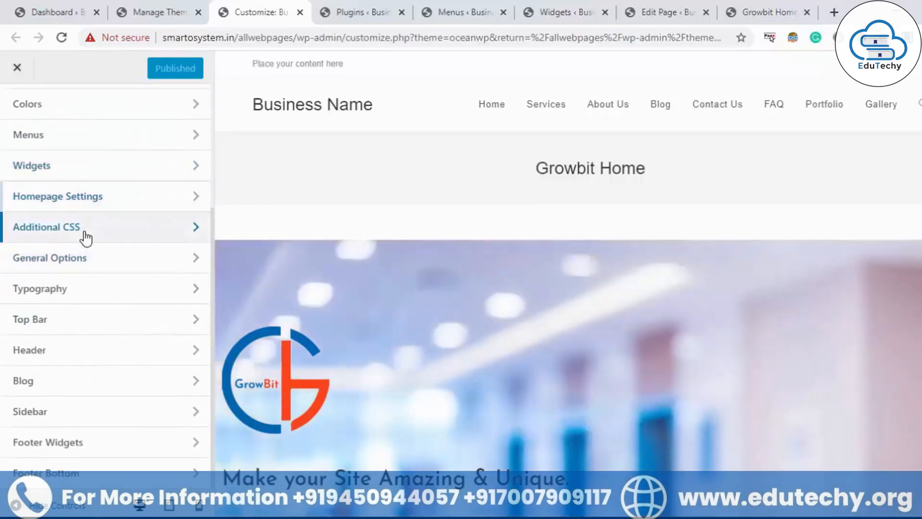
click(86, 237)
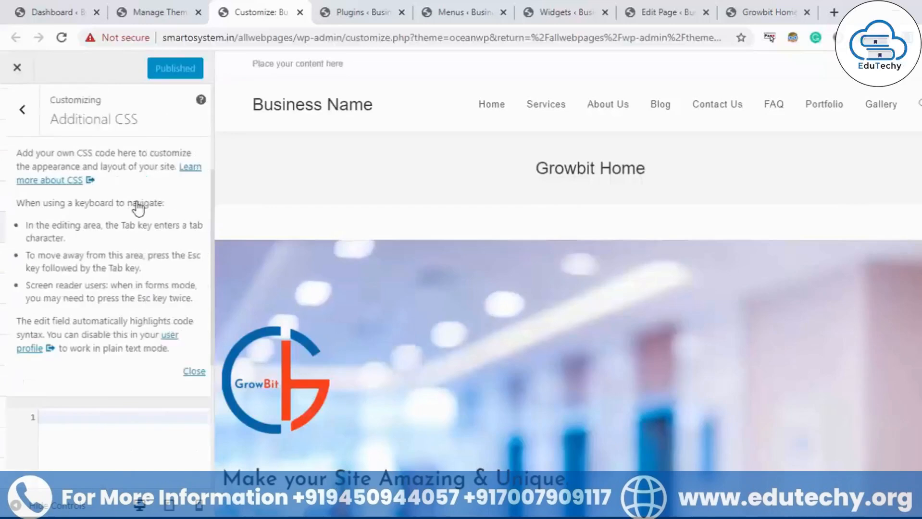
click(188, 372)
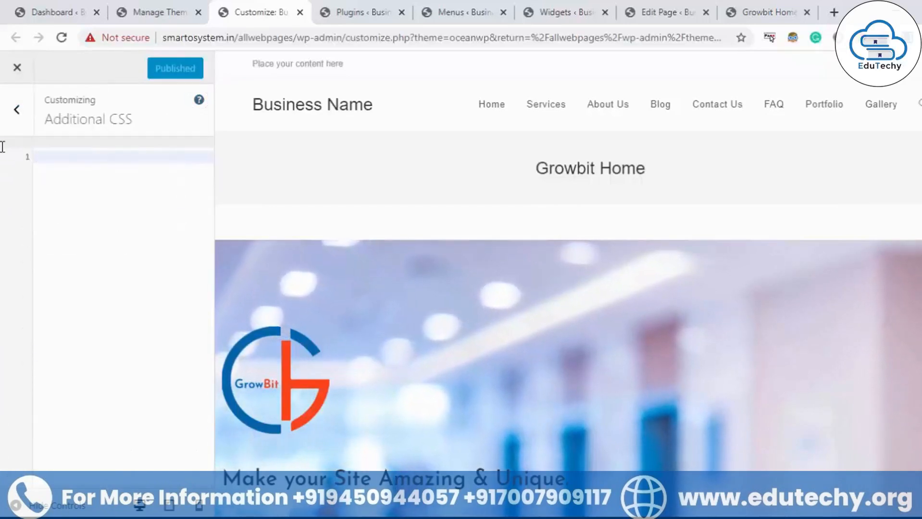
click(17, 109)
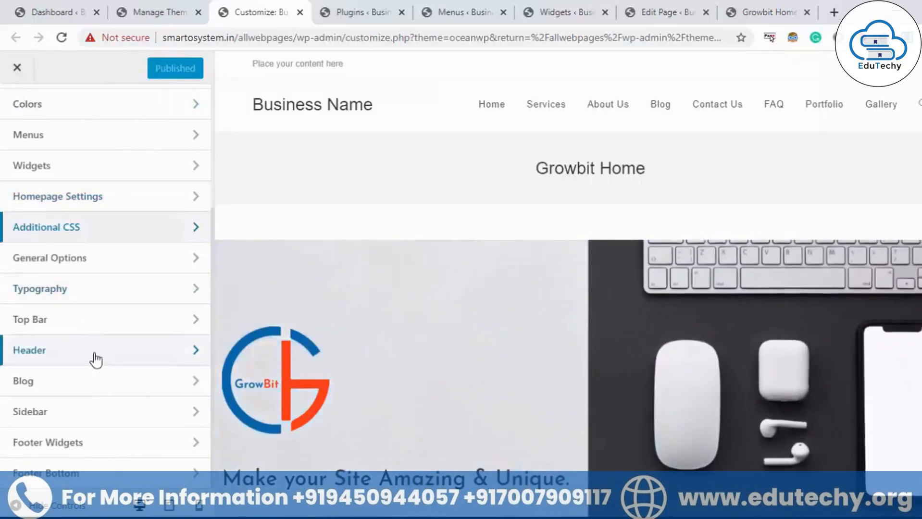
Step: Look over the General Options subsections in the customizer and return to the start of the main list
click(84, 269)
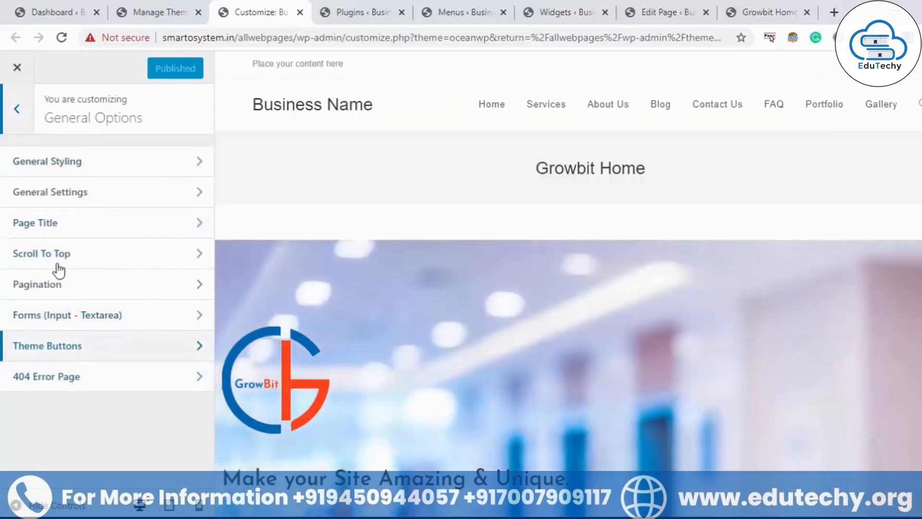
click(17, 114)
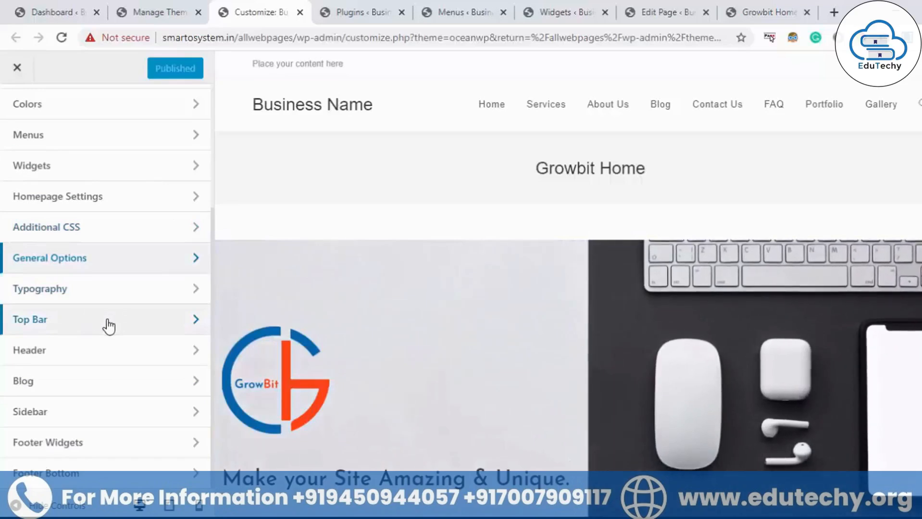
scroll(107, 250, up, 4)
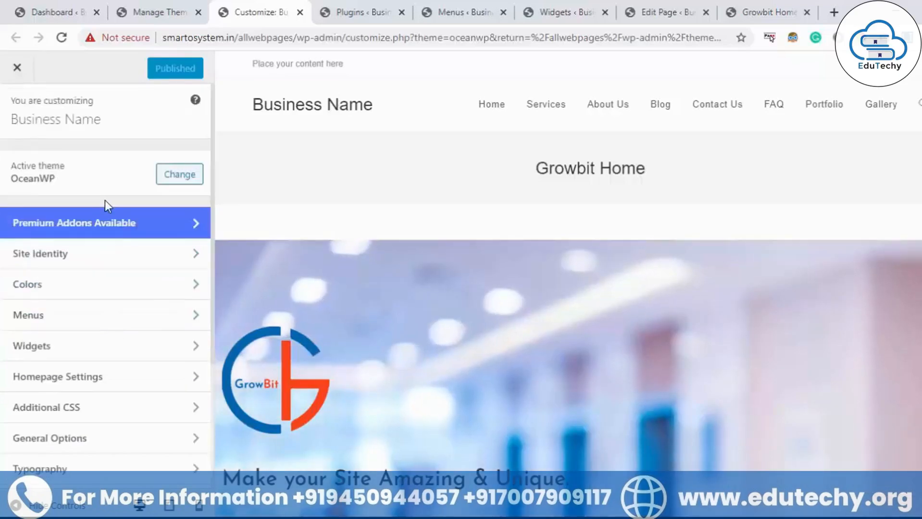
Step: Review the site's installed plugins from Akismet Anti-Spam through Premium Addons for Elementor
click(362, 6)
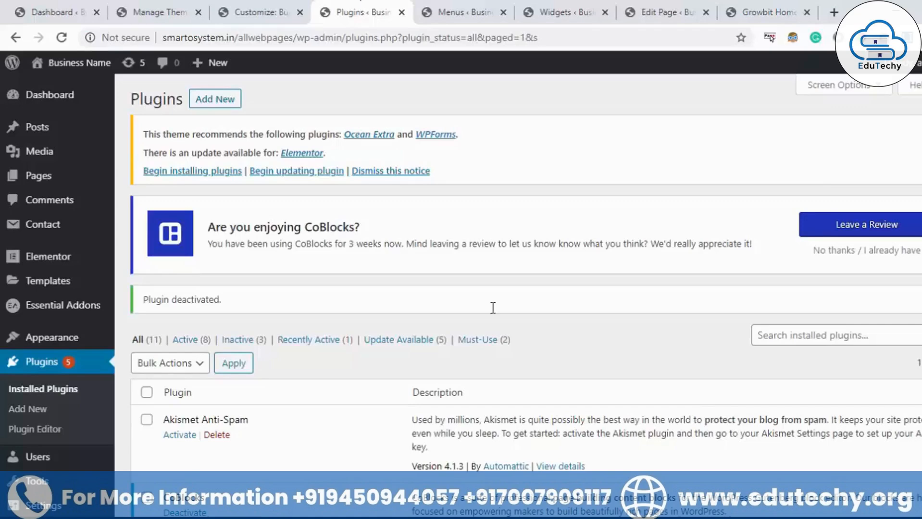
scroll(492, 308, down, 9)
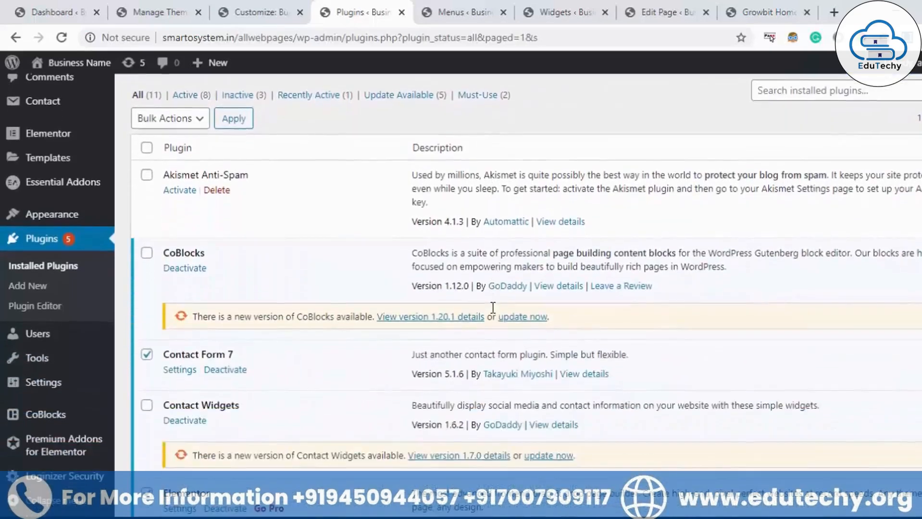
scroll(401, 279, up, 1)
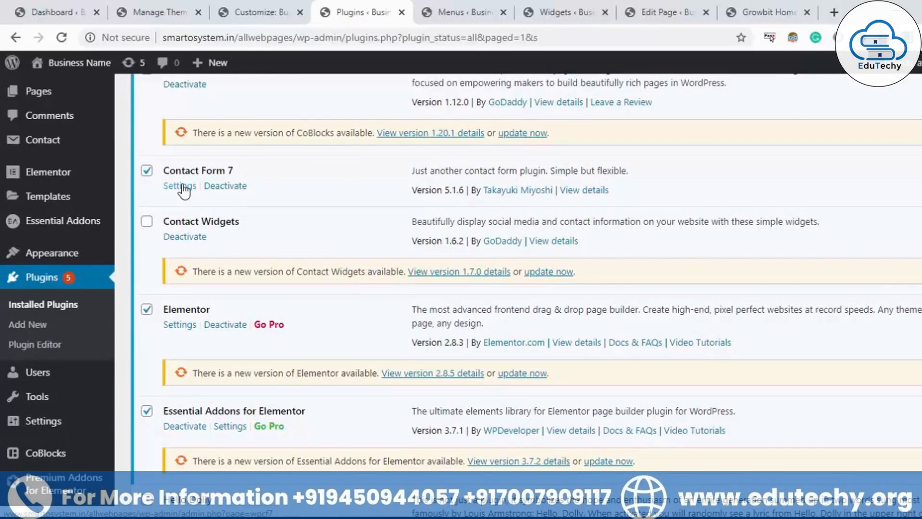
scroll(518, 295, down, 4)
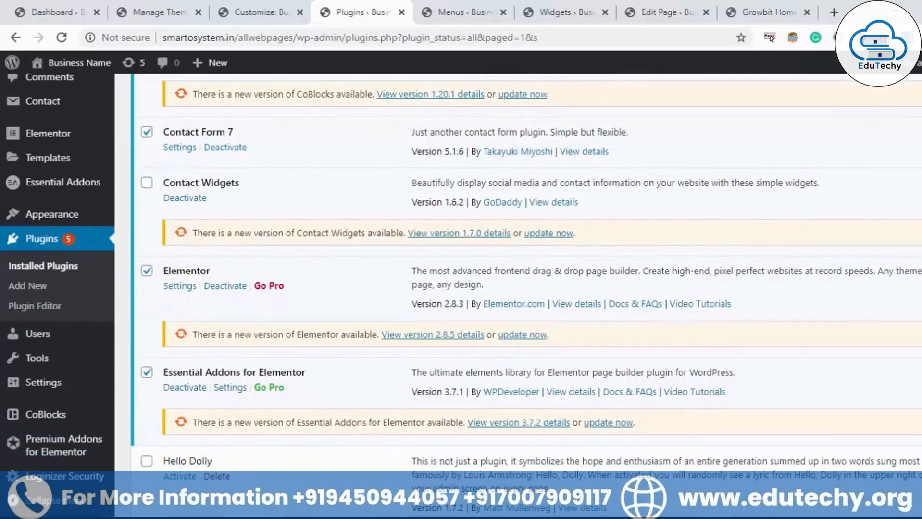
scroll(518, 295, down, 3)
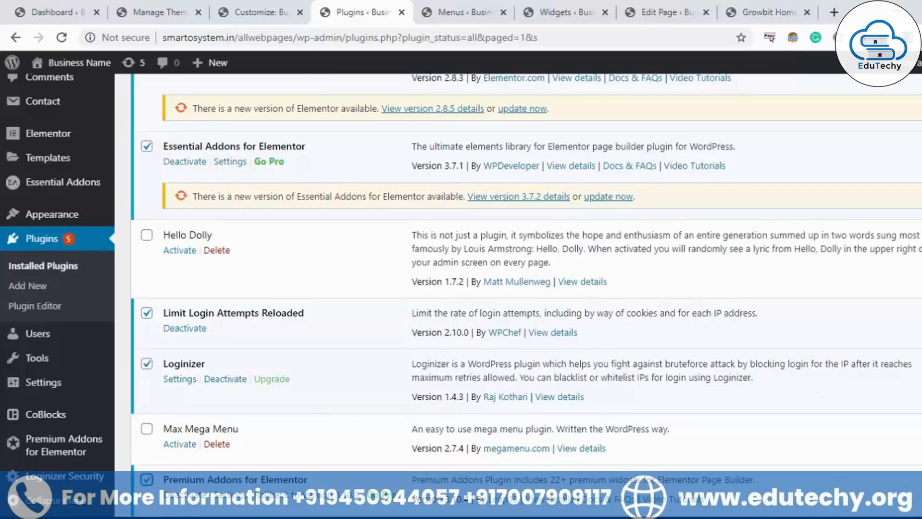
scroll(526, 269, down, 3)
scroll(525, 293, up, 15)
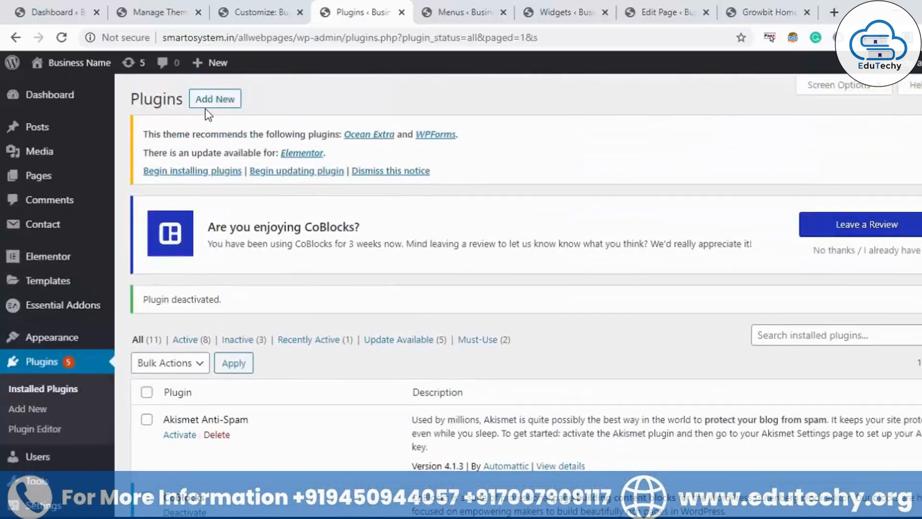
Step: Open the Add Plugins page and view its plugin search field without entering a term
click(220, 101)
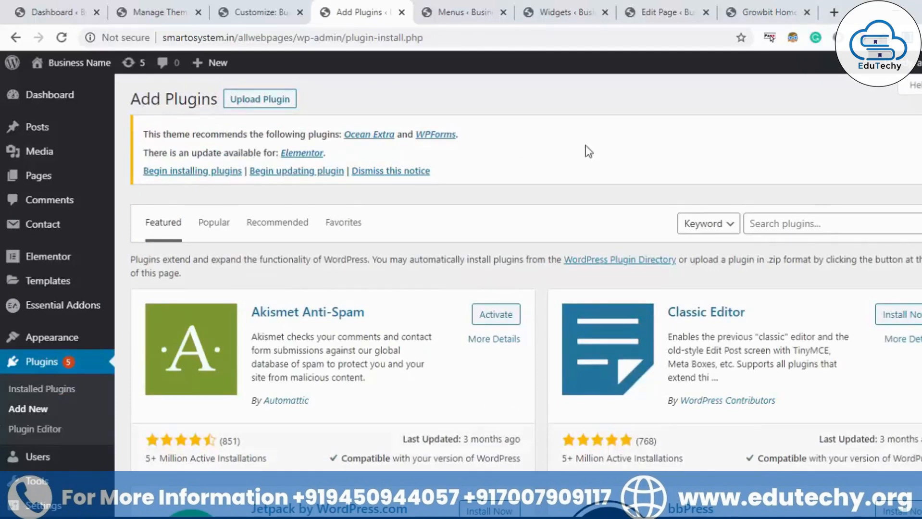
click(849, 224)
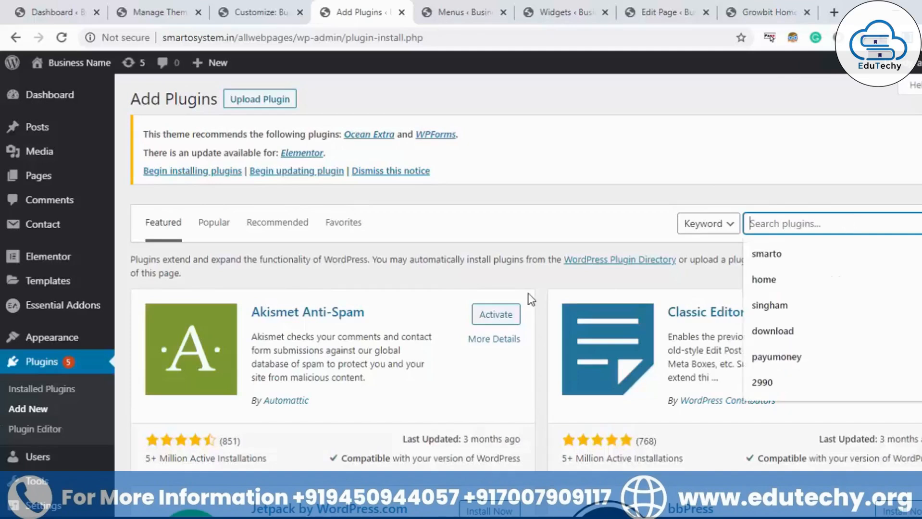
click(555, 276)
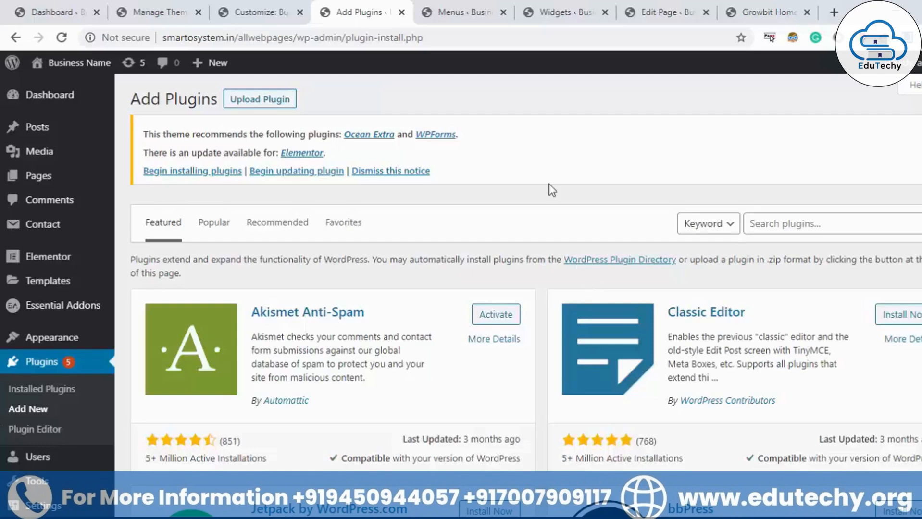
Step: Compare the Primary Menu in the menu editor with the navigation on the Growbit Home page
click(470, 3)
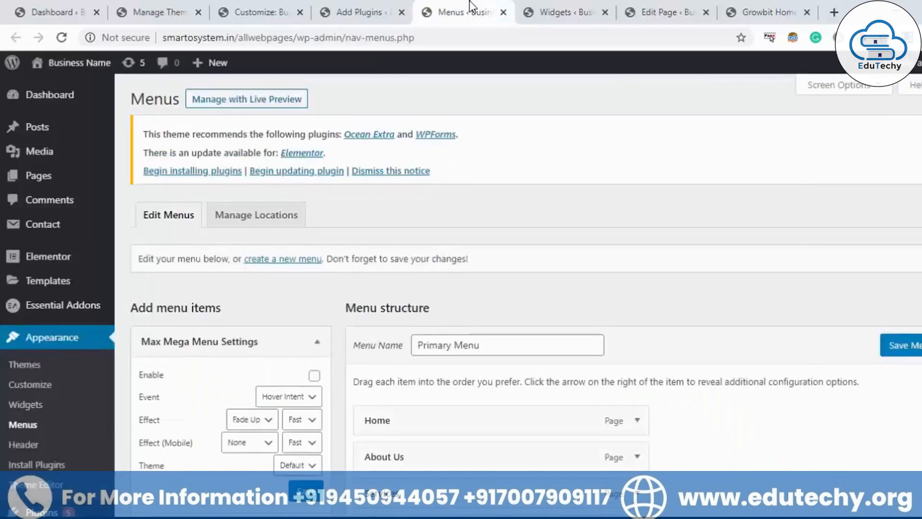
click(776, 6)
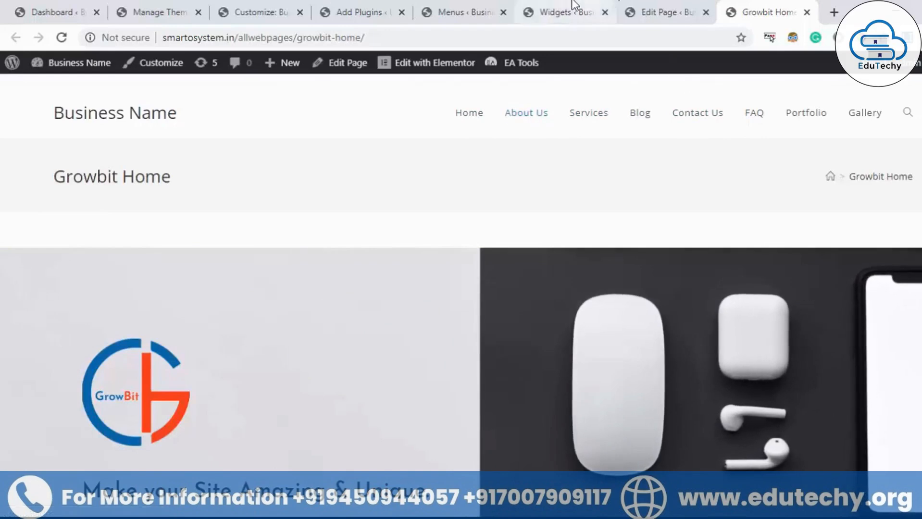
click(483, 7)
Step: Create a new navigation menu named Growbit Menu
scroll(398, 202, down, 2)
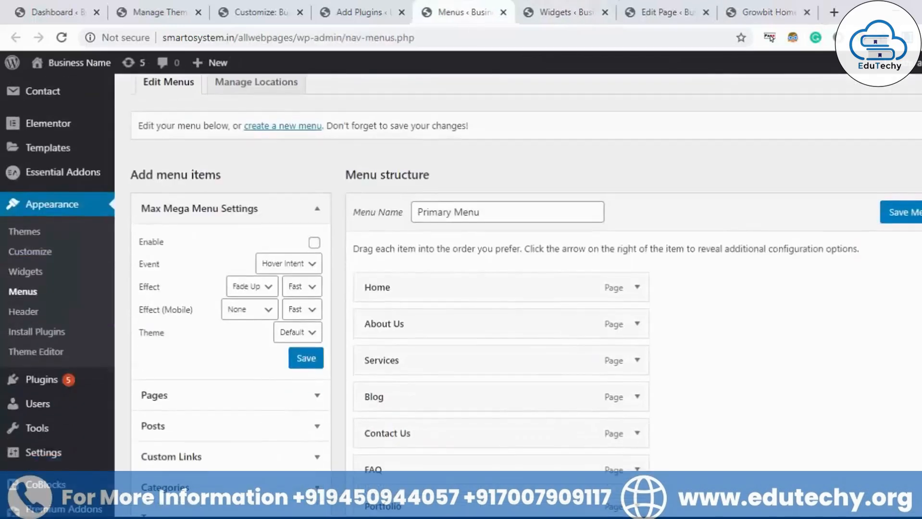
click(296, 176)
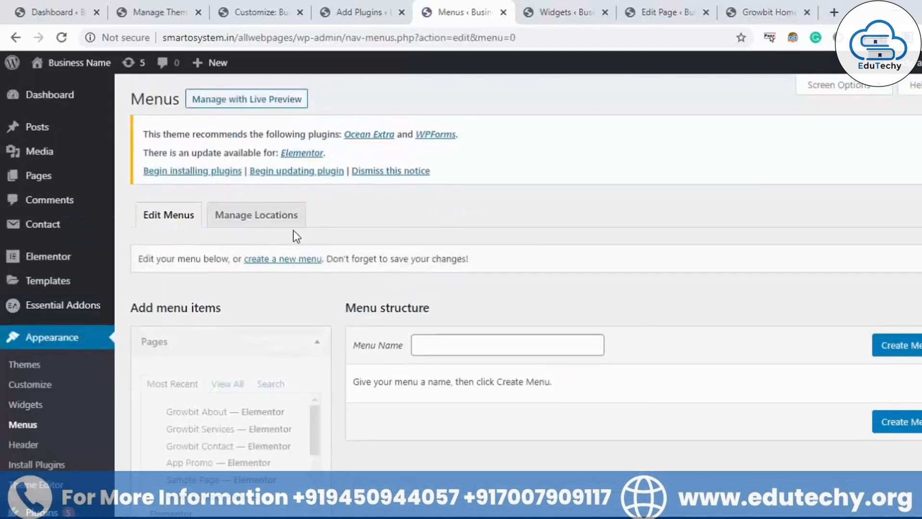
click(494, 345)
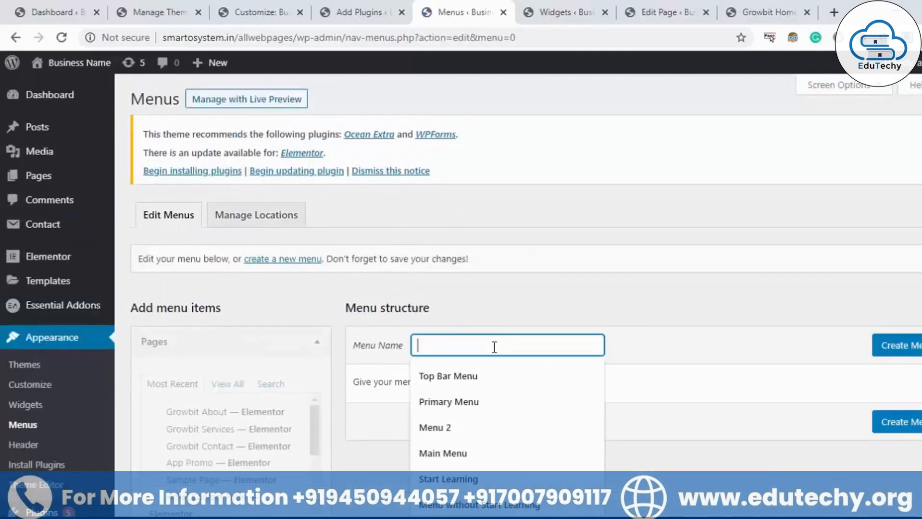
text(Growbit Menu)
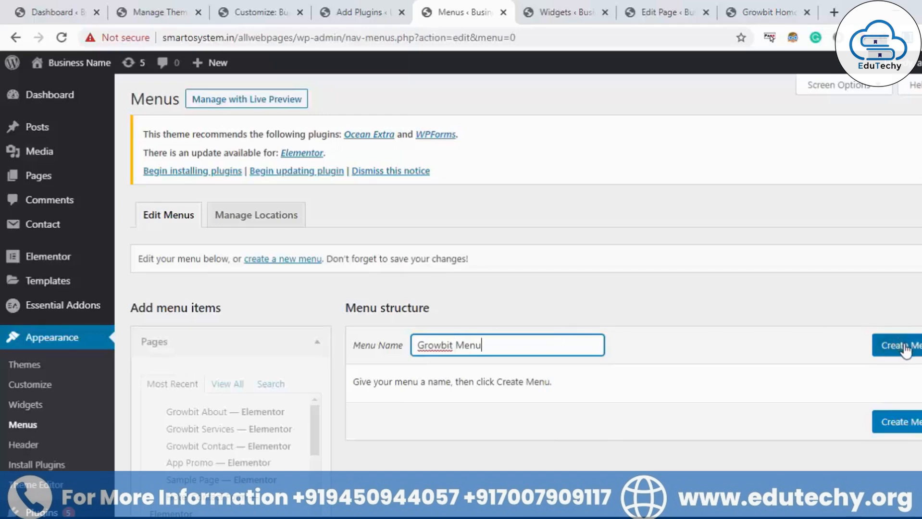
click(905, 348)
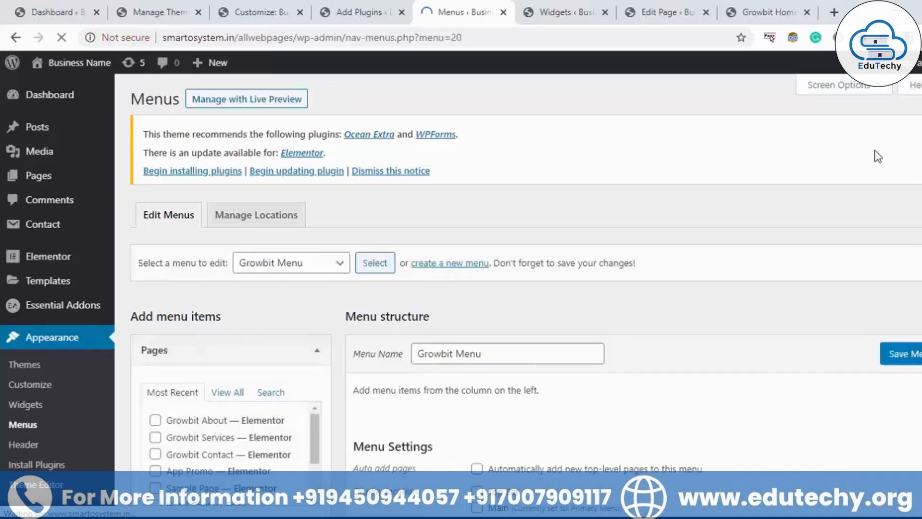
Step: Add the Growbit Home, Blog, Growbit About, Growbit Contact and Growbit Services pages to Growbit Menu
scroll(422, 225, down, 3)
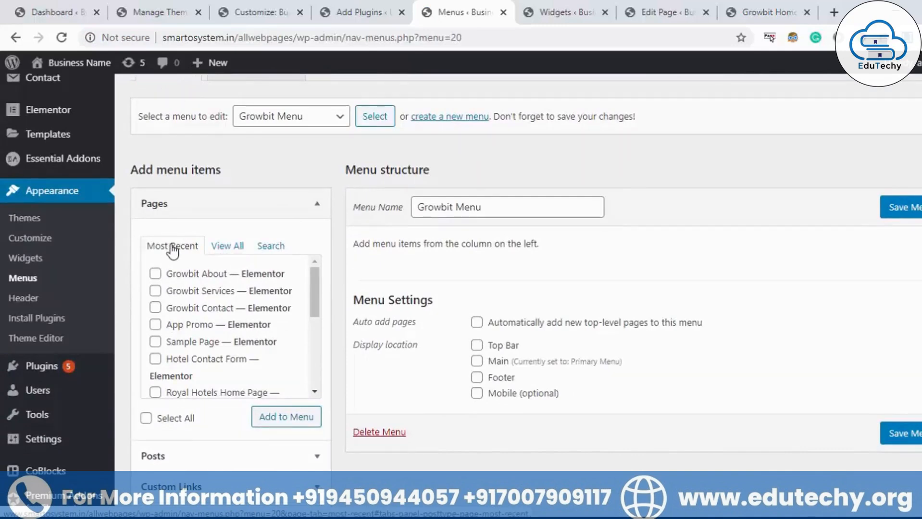
click(228, 247)
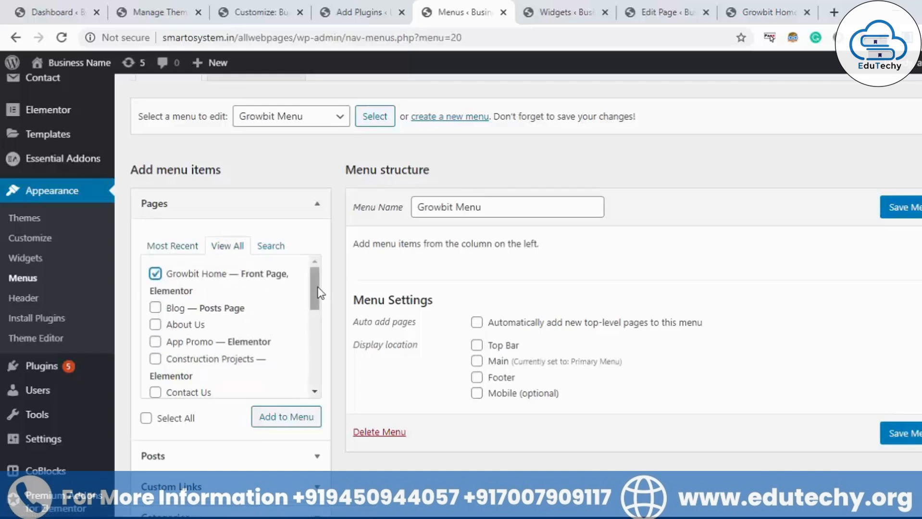
drag(318, 293, 310, 342)
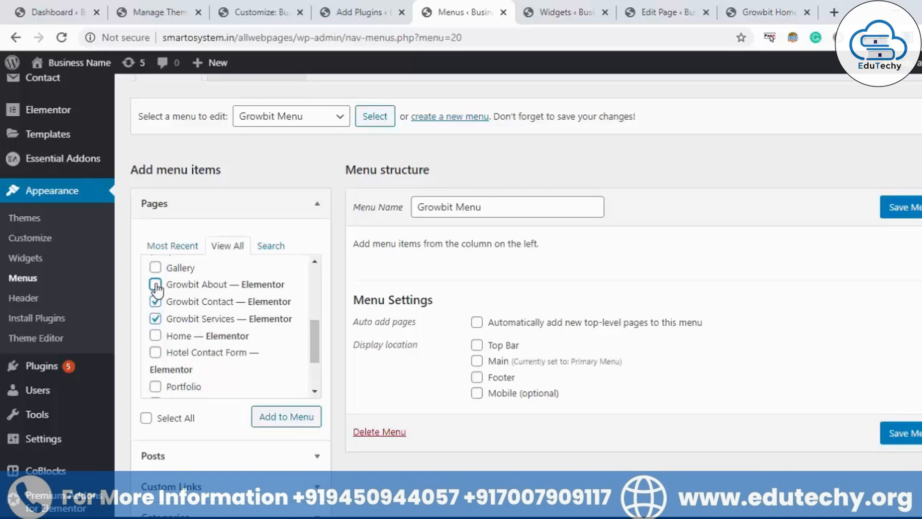
scroll(317, 308, up, 3)
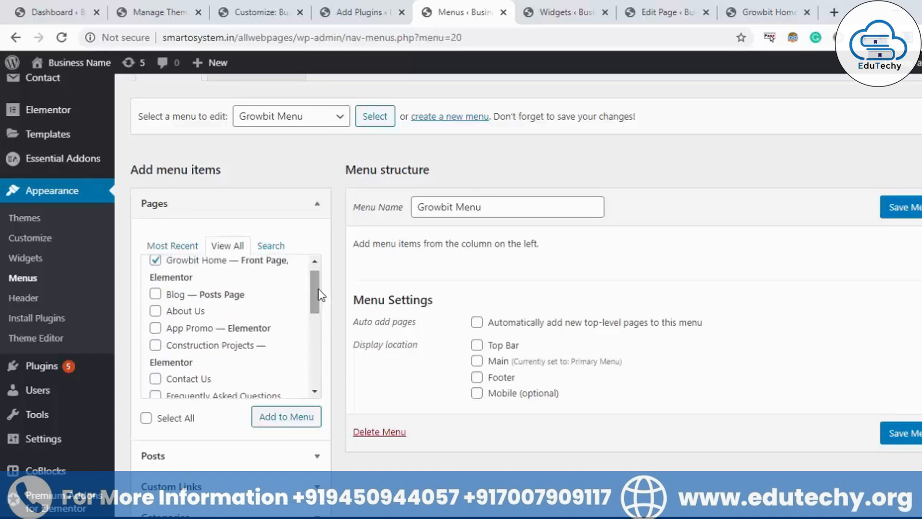
click(280, 415)
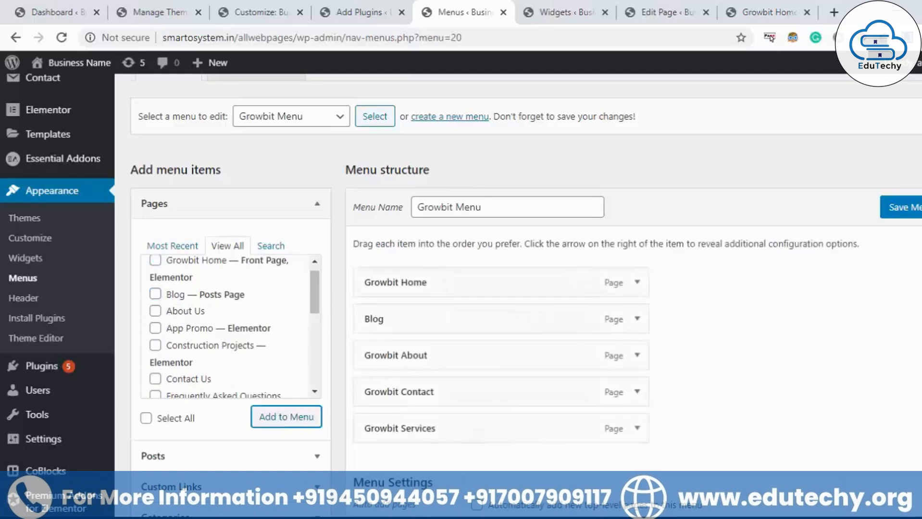
Step: Reorder the menu items as Growbit Home, Growbit Services, Growbit Contact, Growbit About and Blog
scroll(461, 295, down, 1)
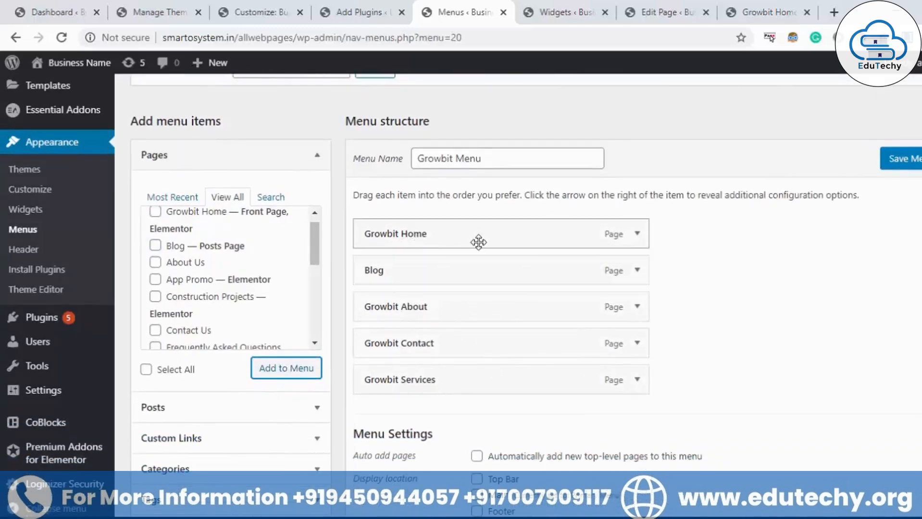
drag(435, 271, 436, 379)
drag(442, 342, 439, 266)
drag(464, 332, 485, 299)
Step: Assign Growbit Menu to the Main display location and save it, and reload the Growbit Home page to check the navigation
scroll(529, 240, down, 2)
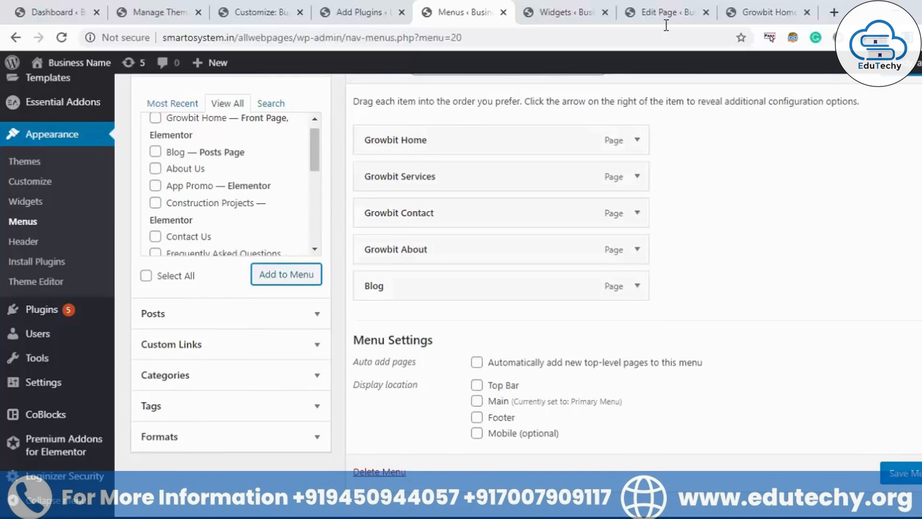
click(768, 12)
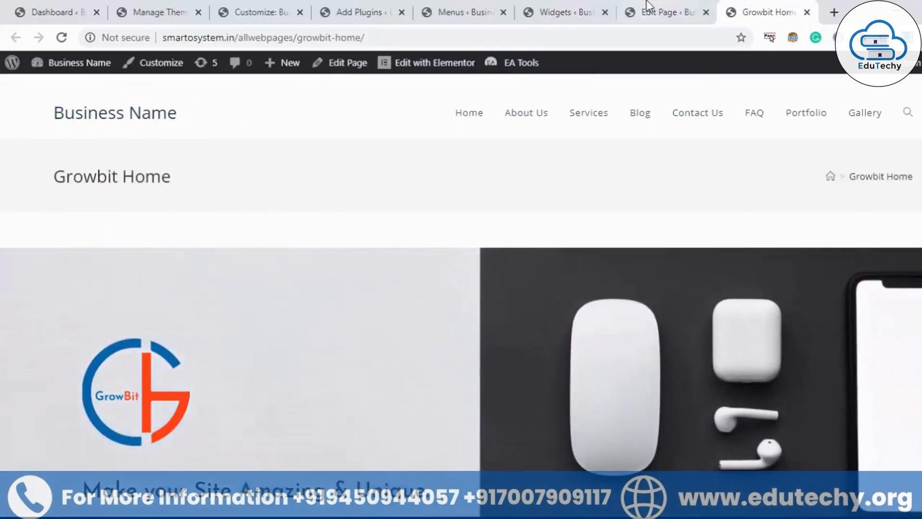
click(646, 2)
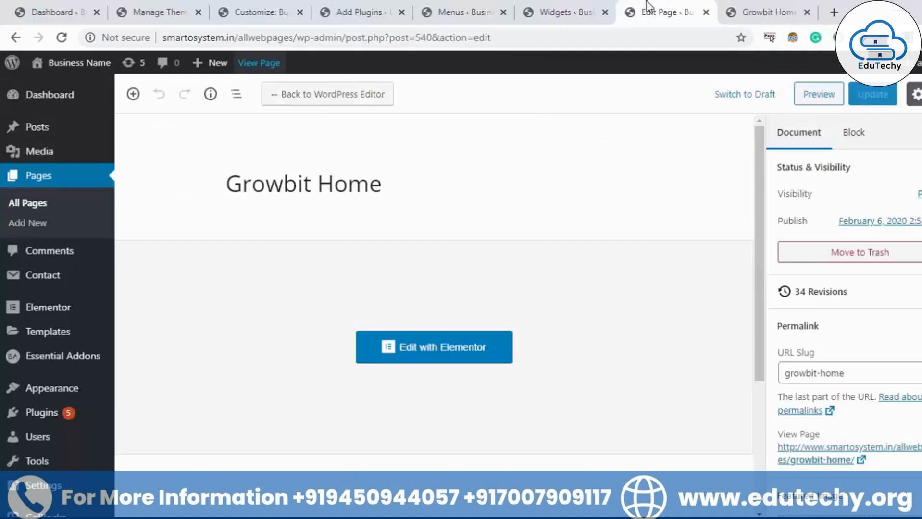
click(527, 3)
click(476, 9)
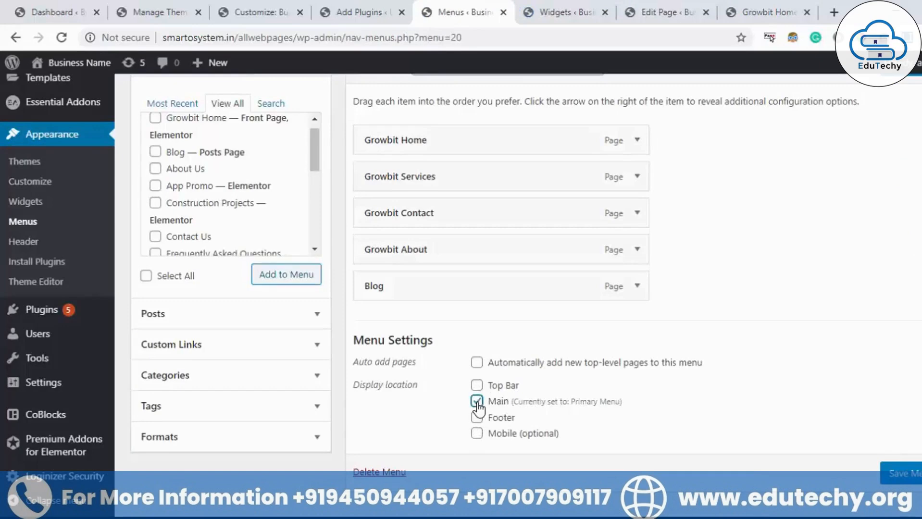
click(916, 485)
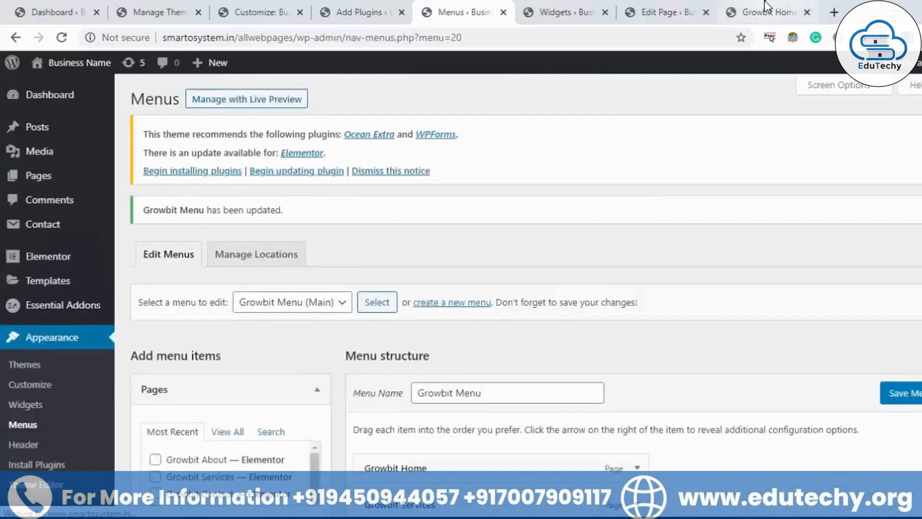
click(768, 11)
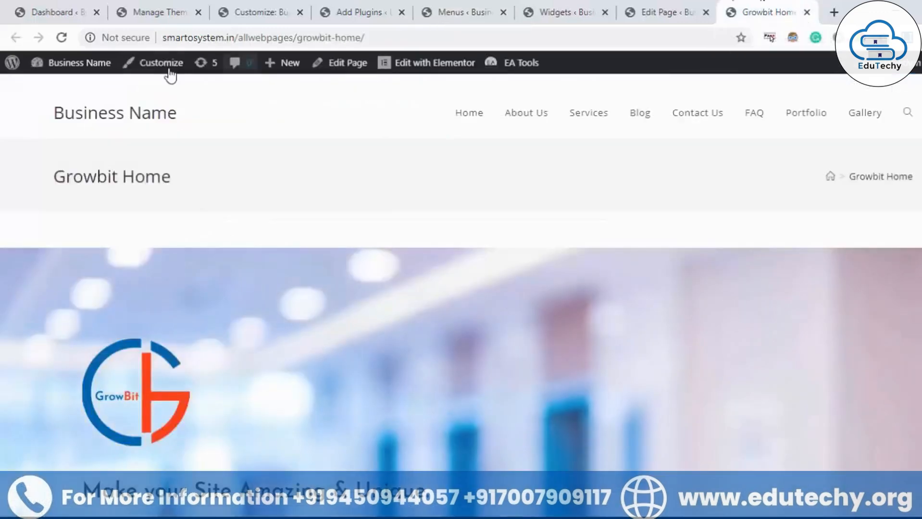
click(61, 37)
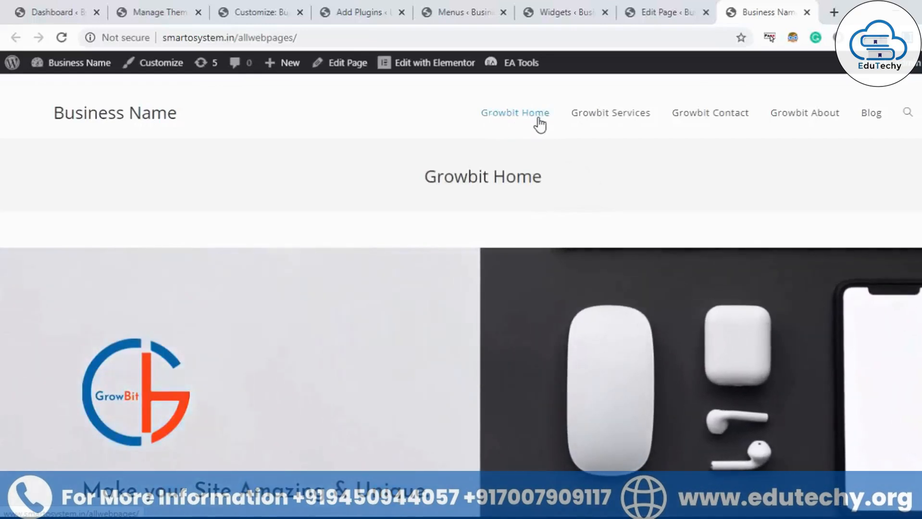
Step: Change the navigation label of the Growbit Home menu item to Home and save Growbit Menu
click(653, 7)
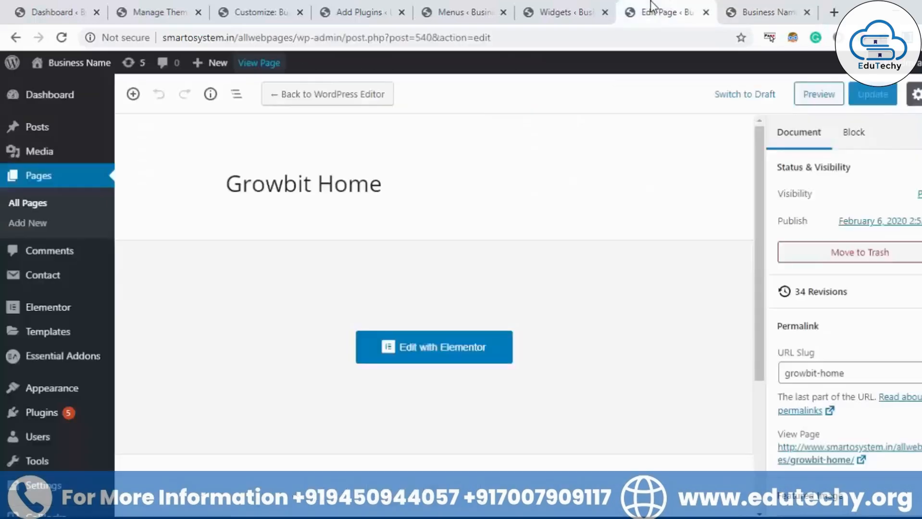
click(464, 12)
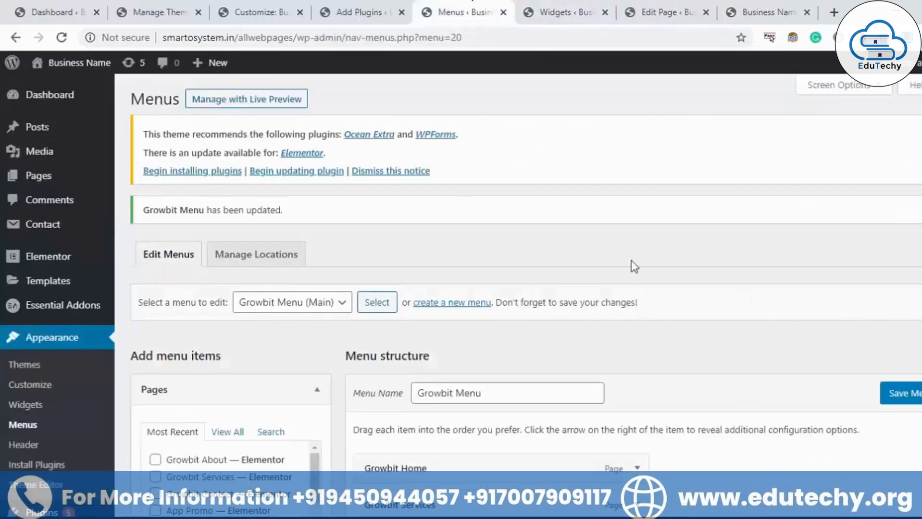
scroll(634, 267, down, 3)
click(636, 334)
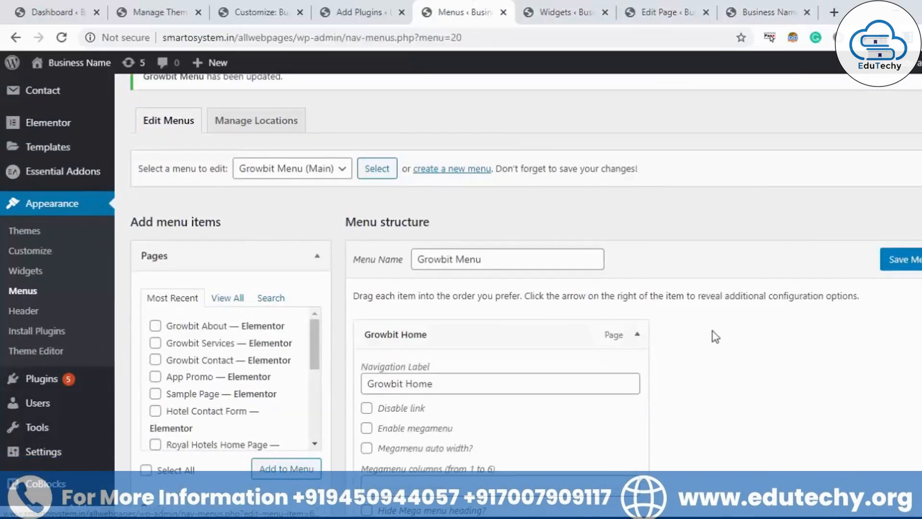
scroll(715, 336, down, 1)
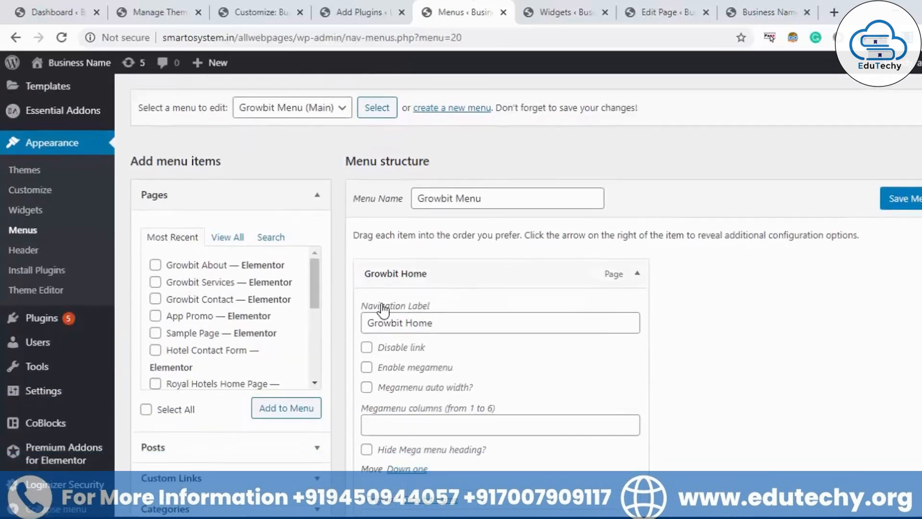
click(735, 4)
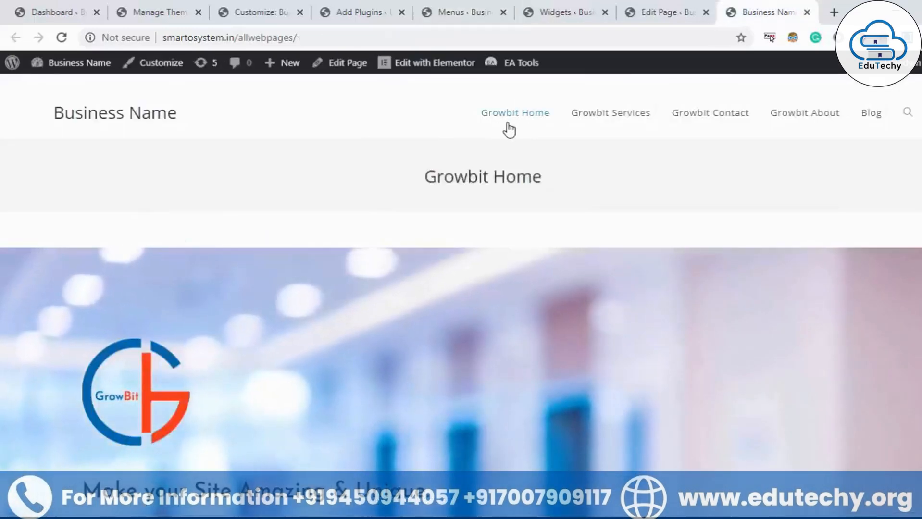
click(460, 10)
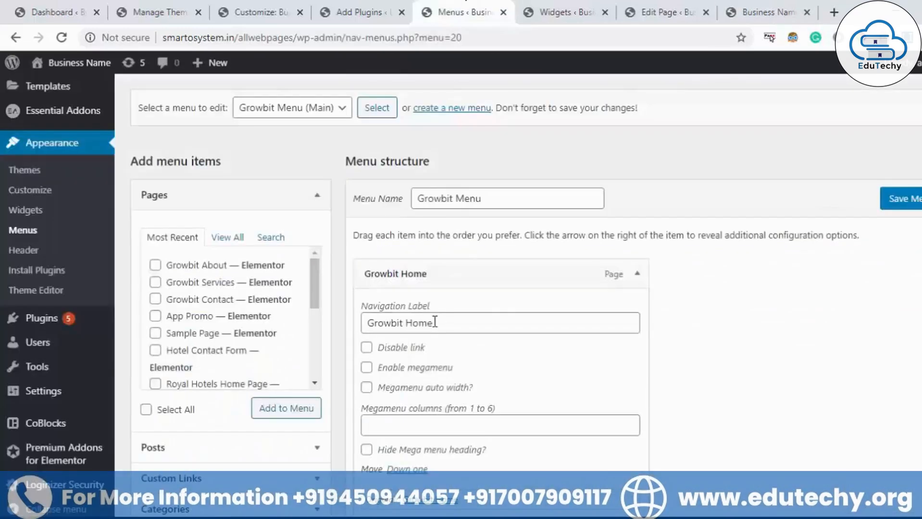
double_click(407, 320)
key(BackSpace)
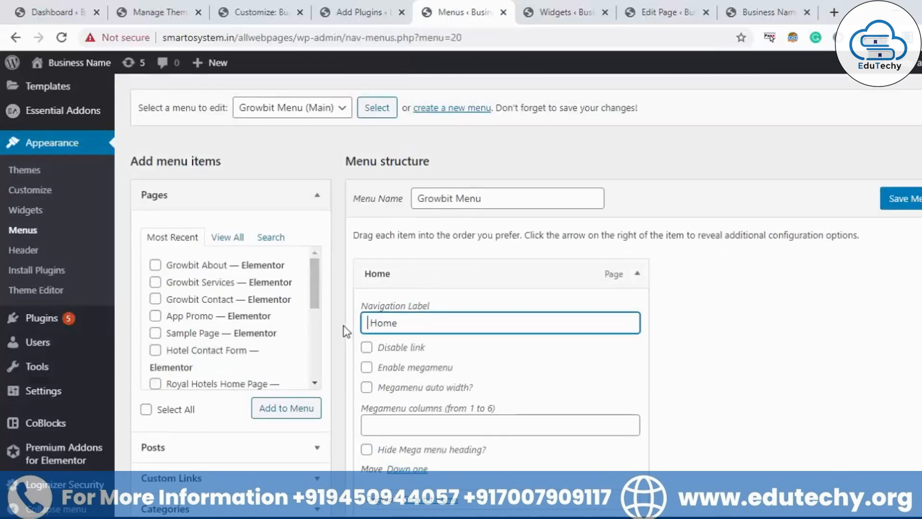
click(900, 199)
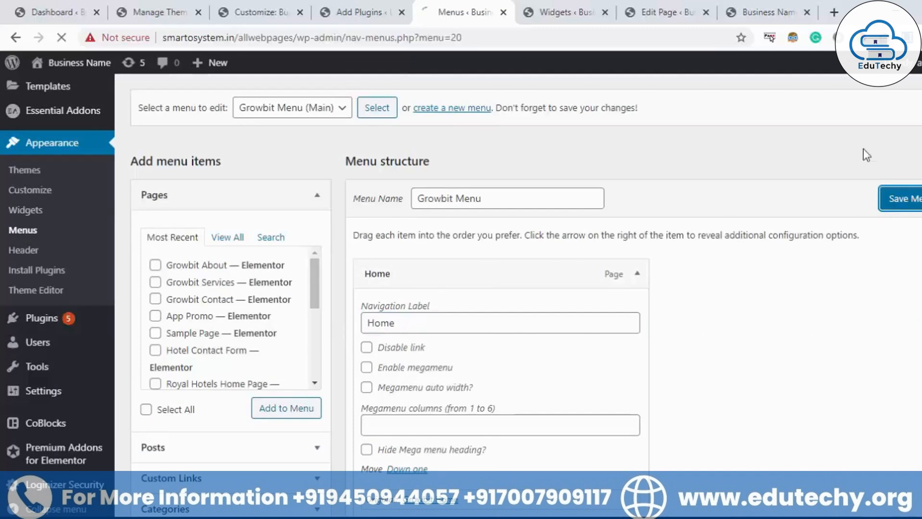
Step: Reload the live site to check the renamed menu item, and open its Home link in a new browser tab
click(754, 4)
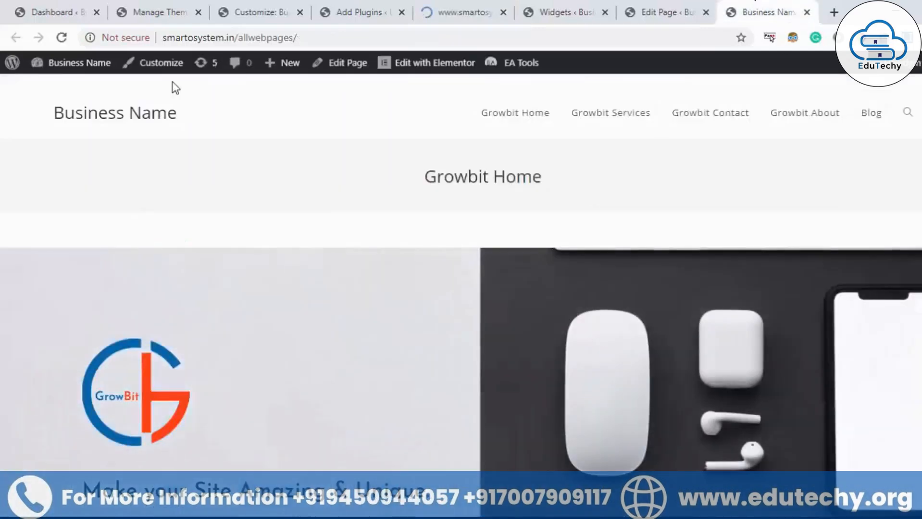
click(63, 36)
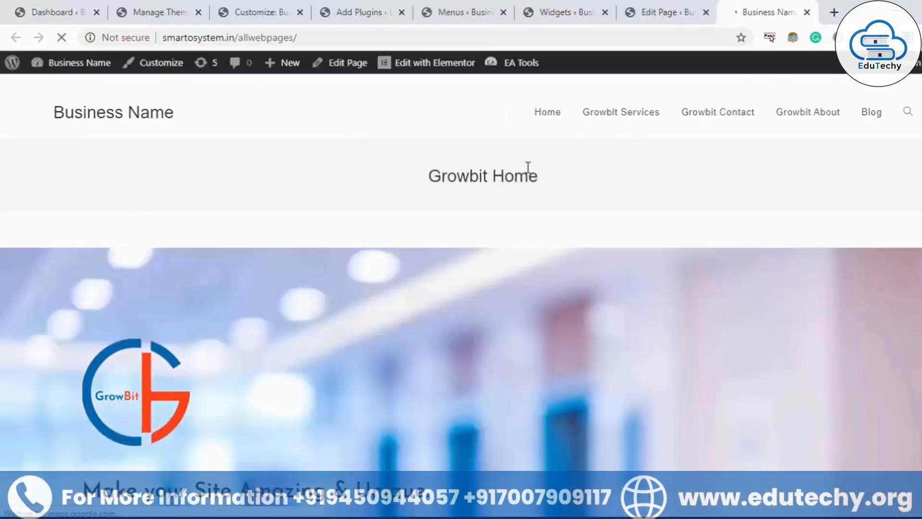
right_click(536, 118)
key(Escape)
middle_click(547, 119)
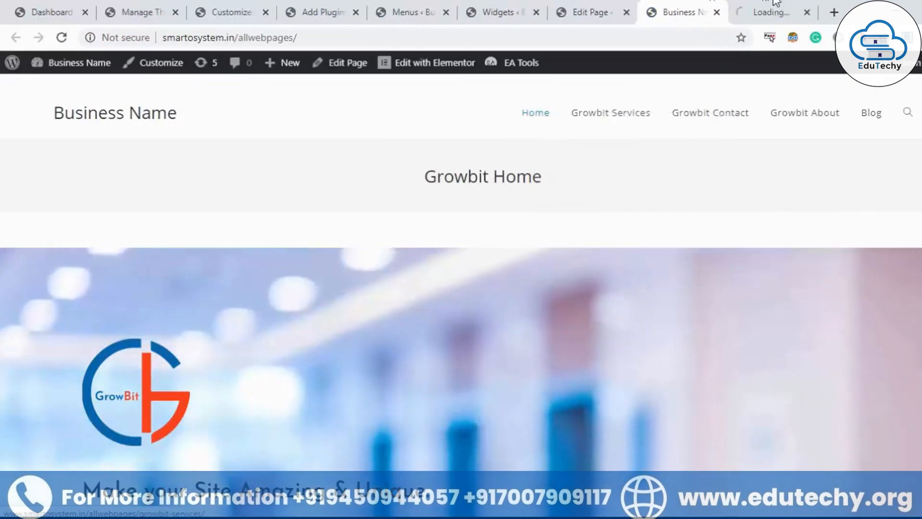
click(767, 6)
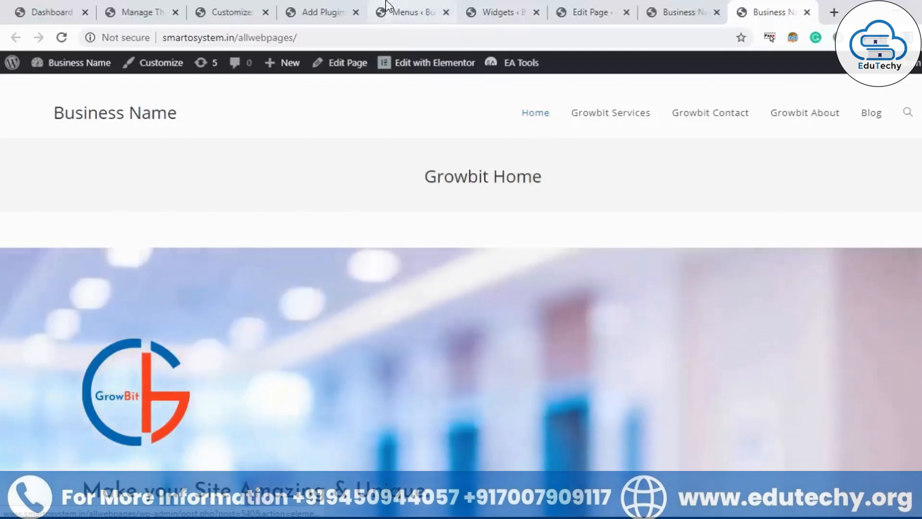
Step: Compare the saved Growbit Menu structure with the navigation on the newly opened homepage
click(386, 6)
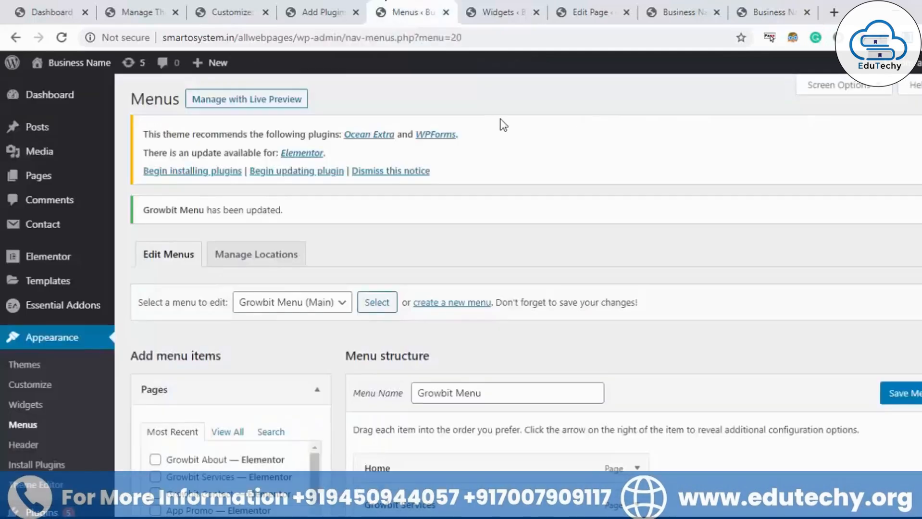
scroll(585, 342, down, 2)
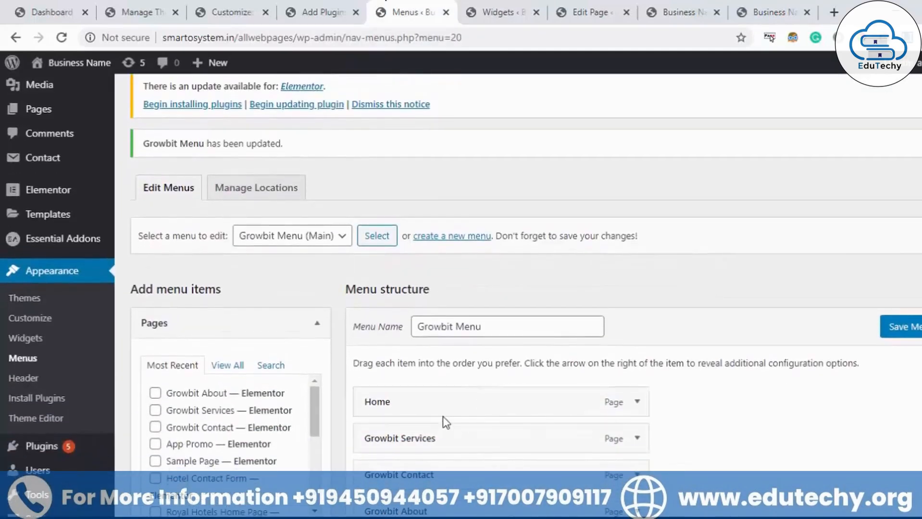
click(757, 1)
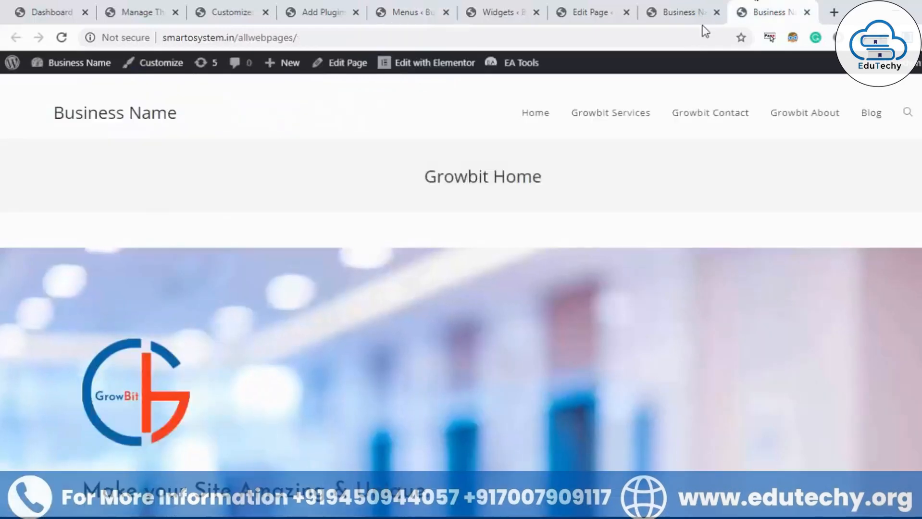
Step: Open the growbit-home page of smartosystem.in/allwebpages in an incognito window and compare it with the menu structure
click(492, 34)
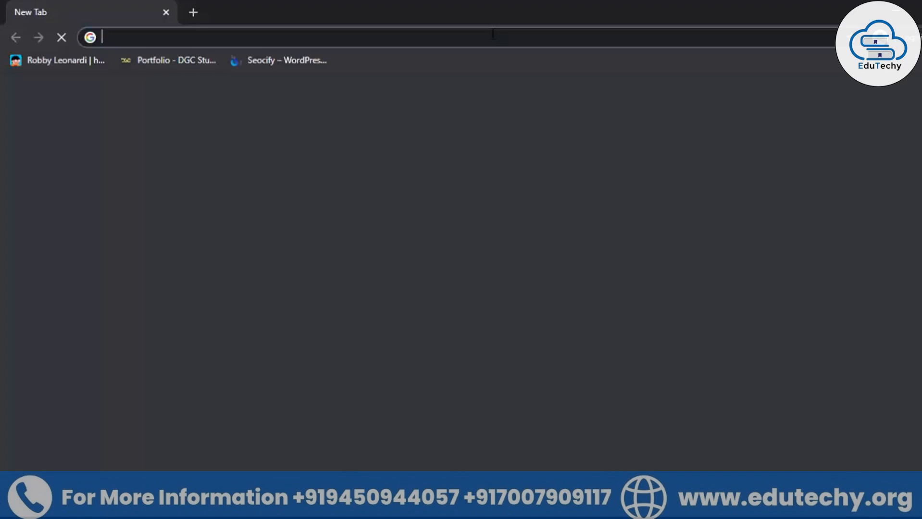
text(http://www.smartosystem.in/allwebpages/)
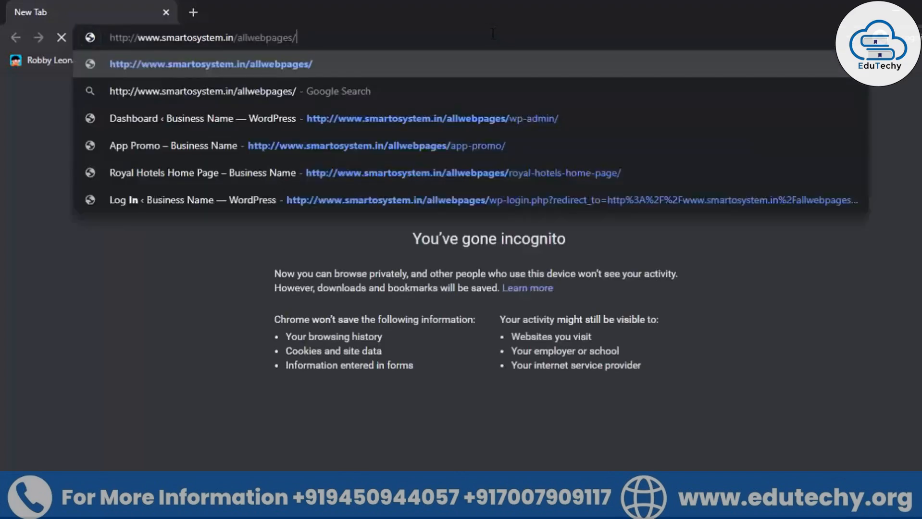
text(gr)
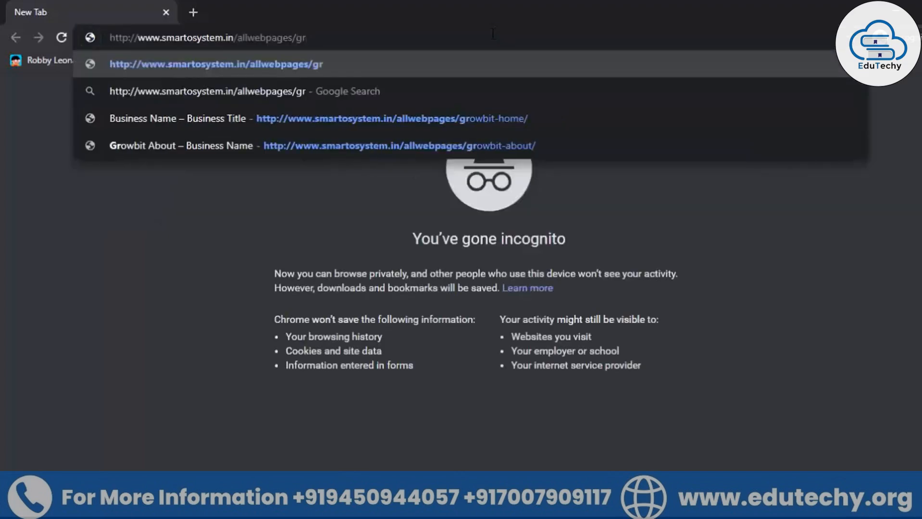
key(Down)
key(Down)
key(Return)
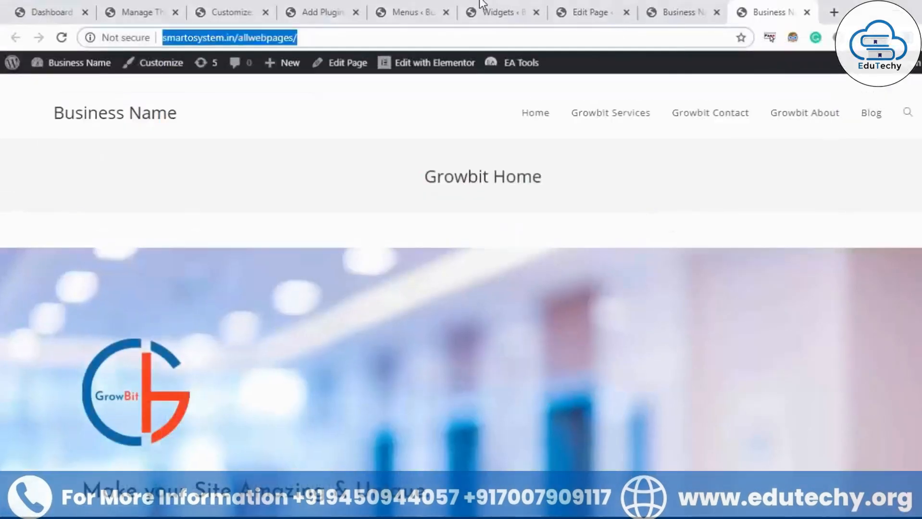
click(415, 10)
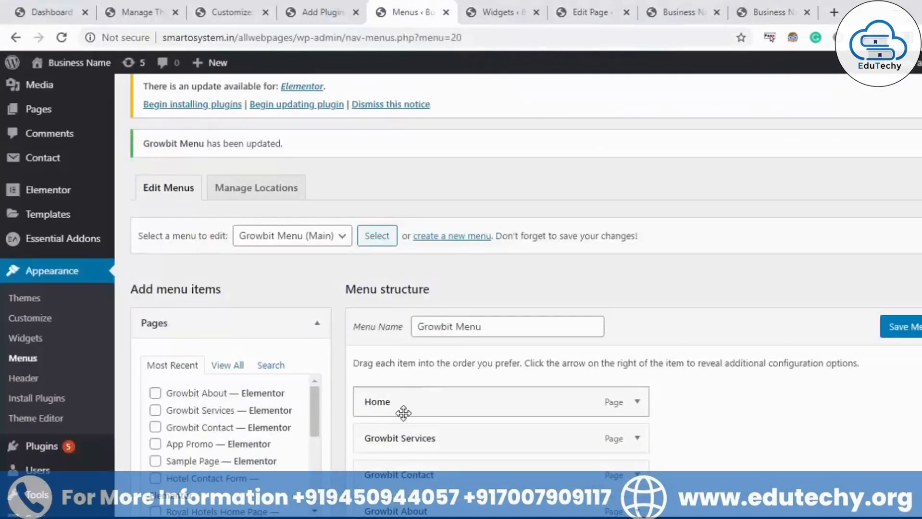
key(alt+Tab)
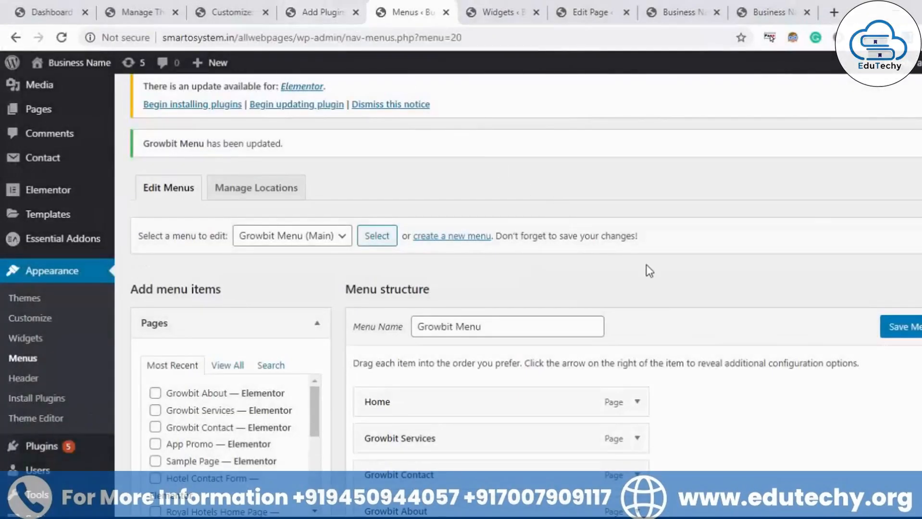
Step: Examine the available widgets and the sidebar and footer widget areas in the WordPress widget settings
click(497, 10)
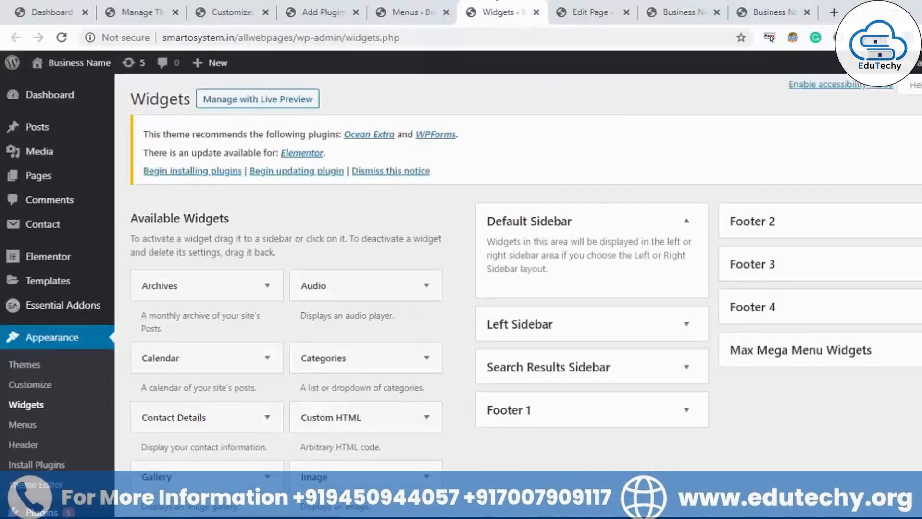
scroll(289, 207, down, 5)
scroll(288, 207, up, 3)
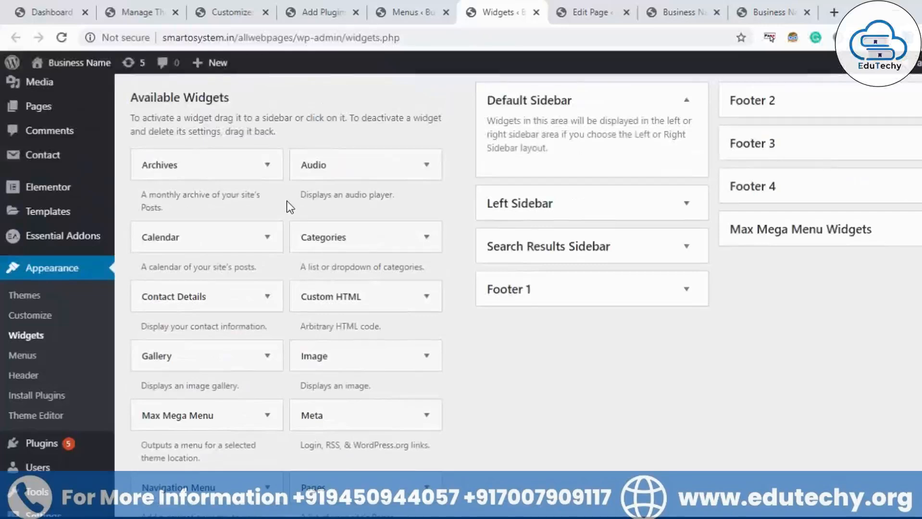
scroll(354, 314, down, 4)
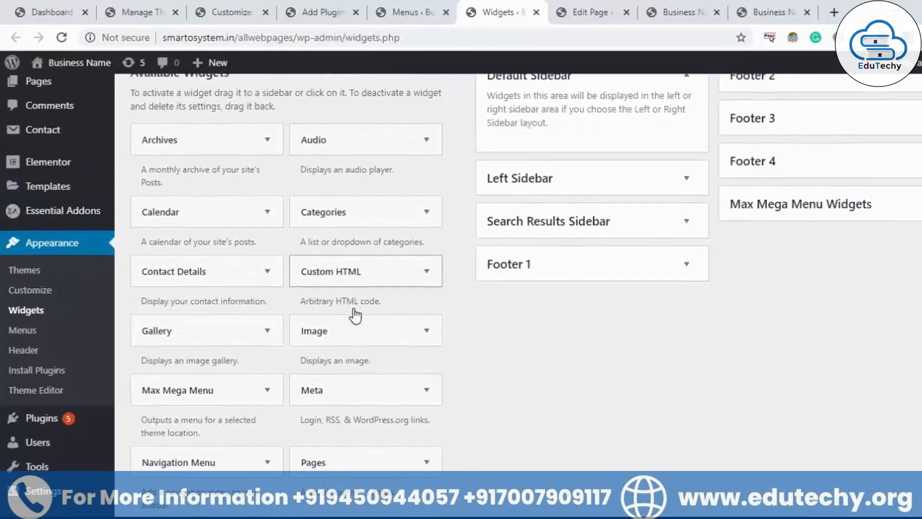
scroll(346, 279, up, 2)
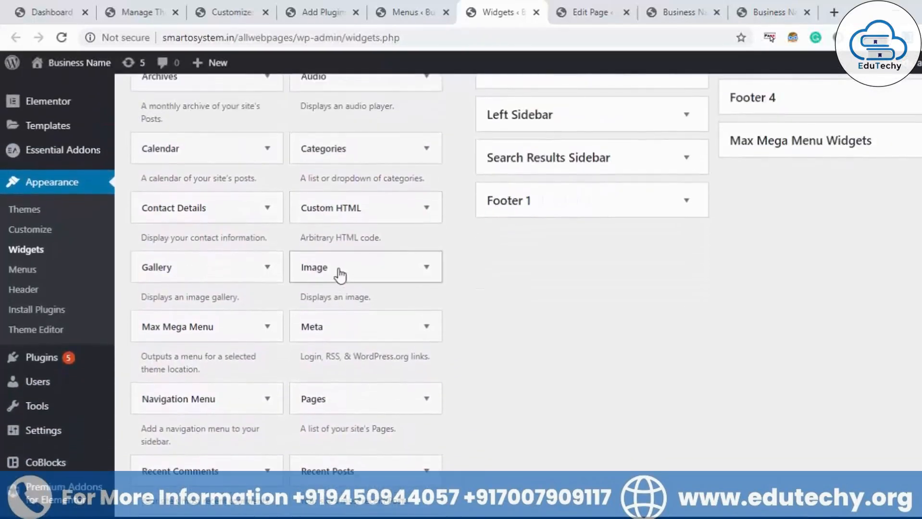
Step: Check the footer area of the live homepage and return to the widget settings
click(740, 7)
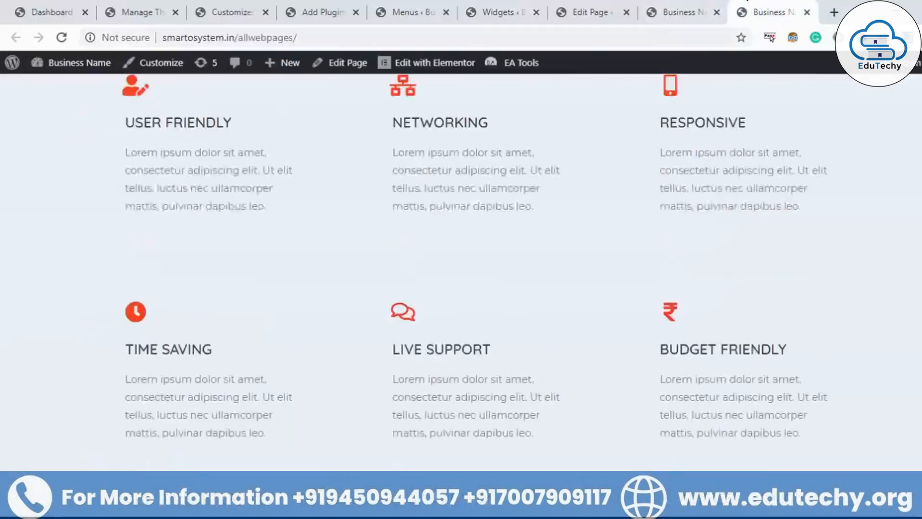
scroll(461, 260, down, 10)
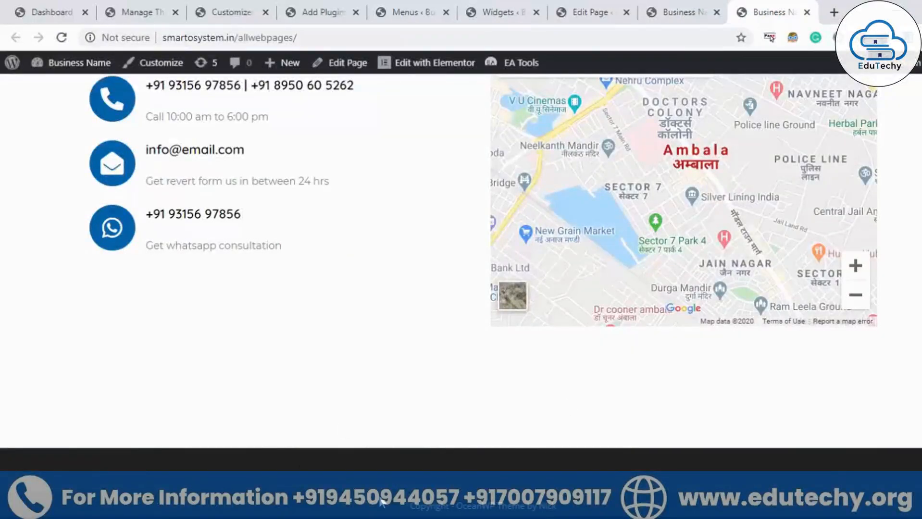
click(495, 10)
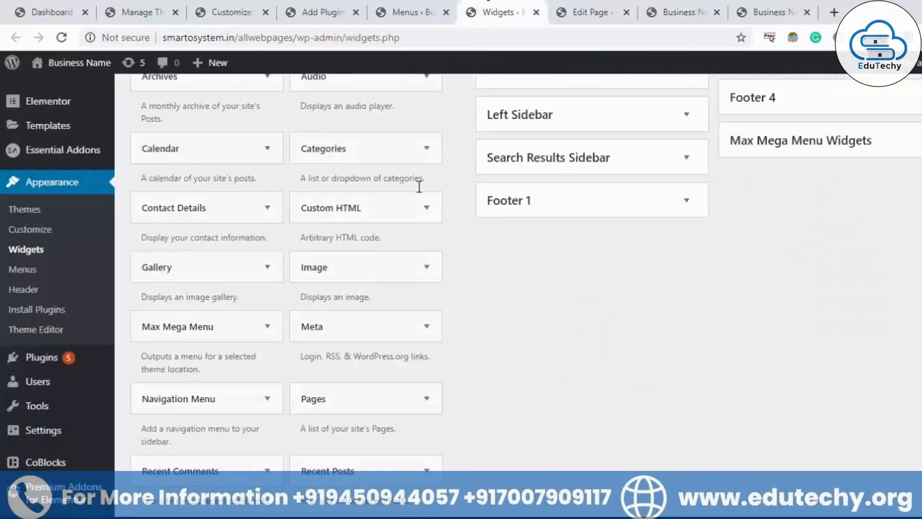
Step: Add an Image widget with the picture 2787861.png to the Footer 1 area and check the reloaded live homepage
drag(384, 267, 613, 203)
click(607, 354)
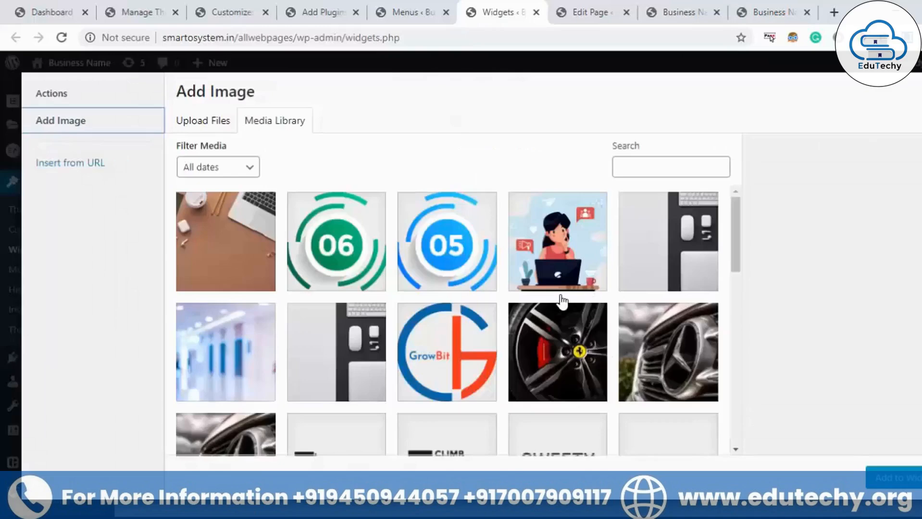
click(541, 252)
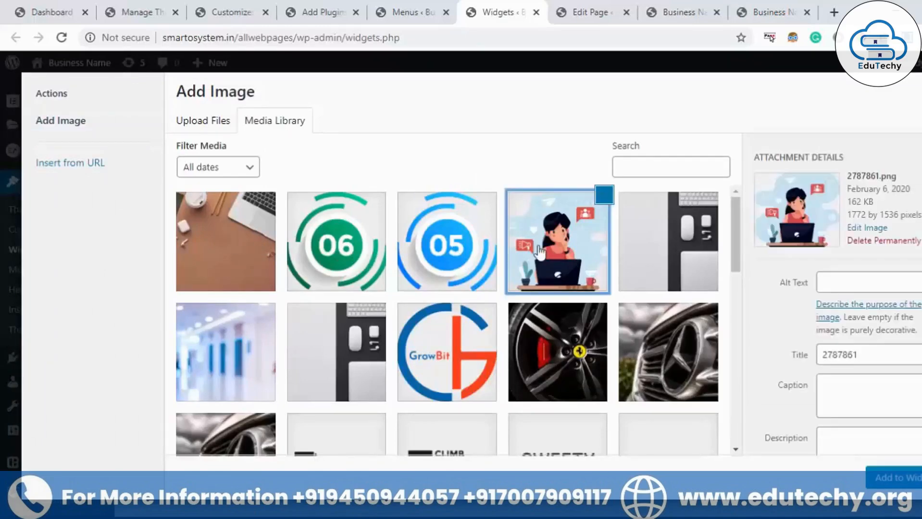
click(897, 478)
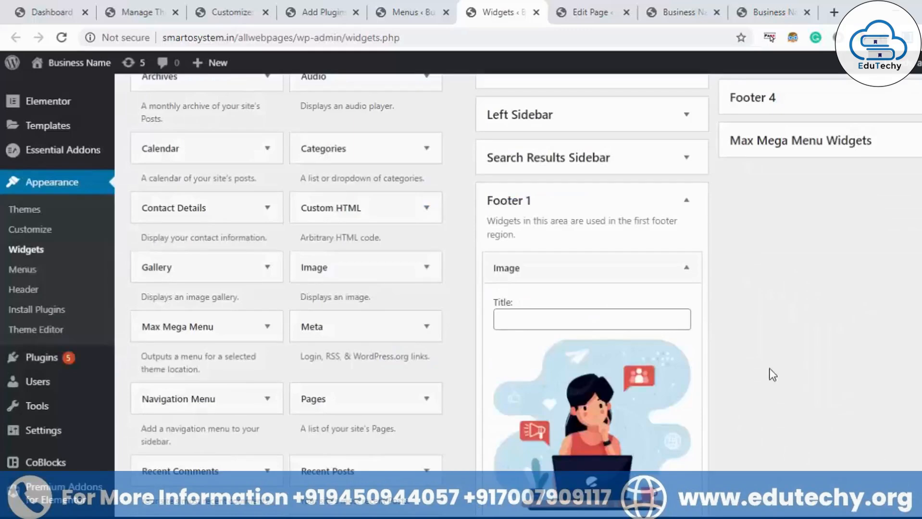
scroll(769, 368, down, 5)
click(672, 316)
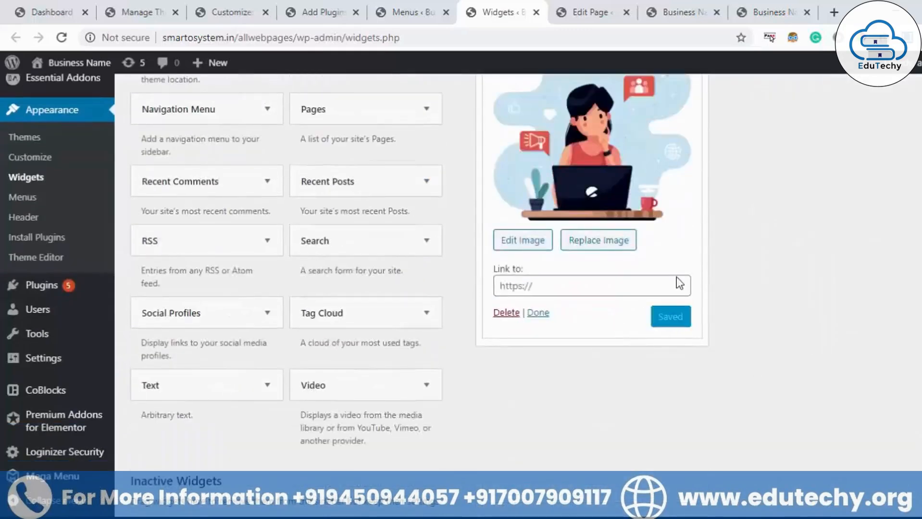
click(757, 5)
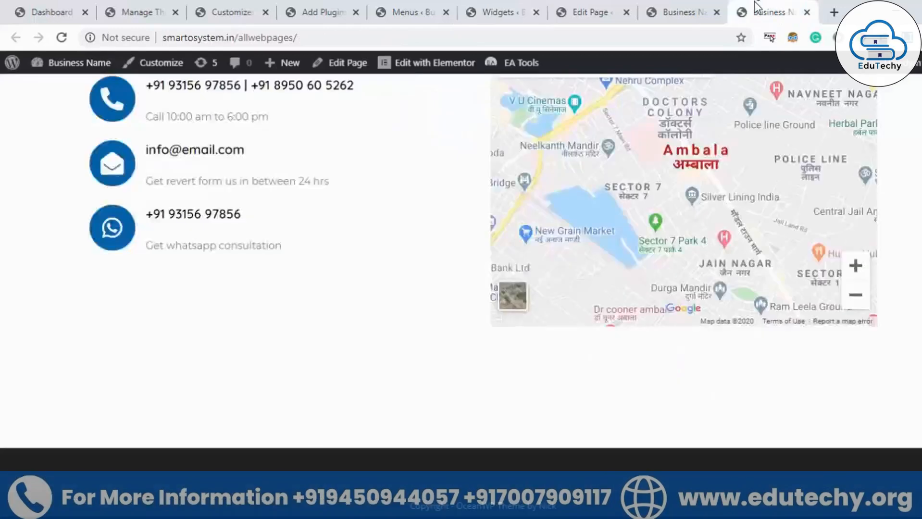
click(62, 39)
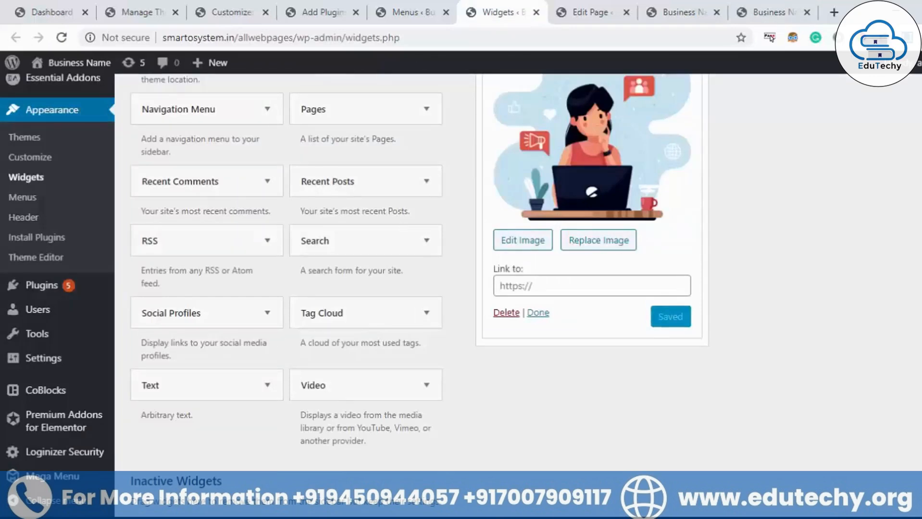
Step: Delete the Image widget from the Footer 1 area
scroll(672, 229, up, 8)
scroll(672, 230, down, 3)
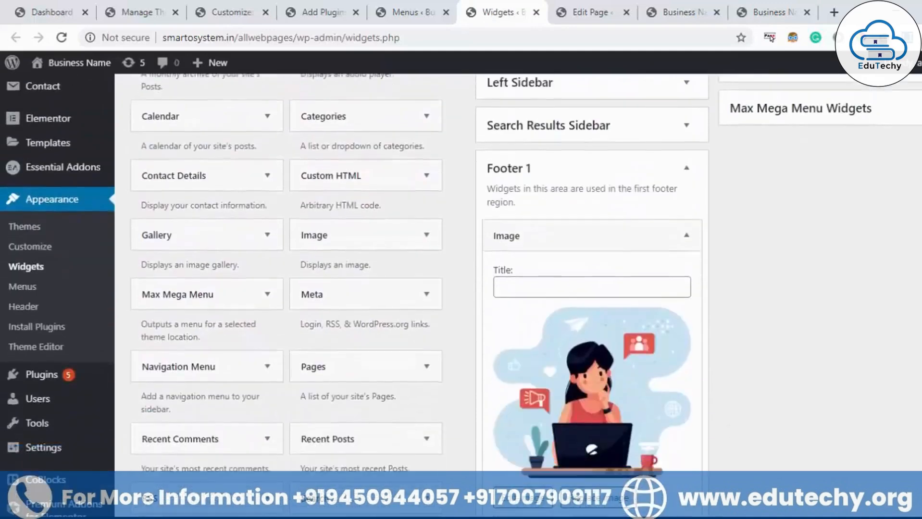
scroll(671, 229, down, 3)
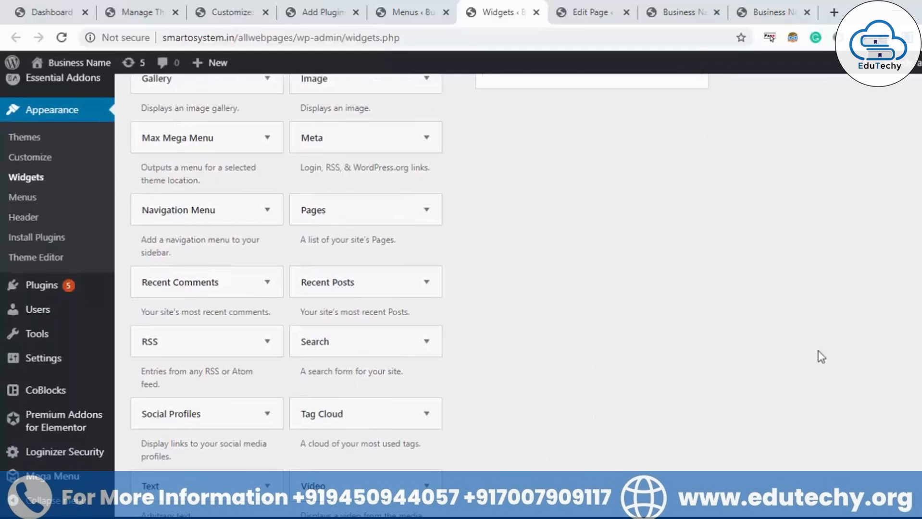
scroll(526, 294, up, 8)
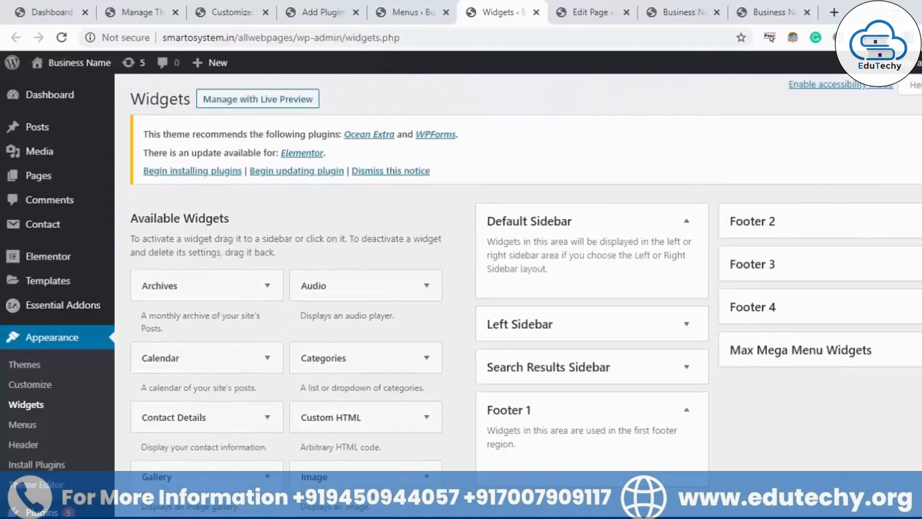
Step: Examine the template options in the page attributes of the Growbit Home page, keeping Default template
click(587, 1)
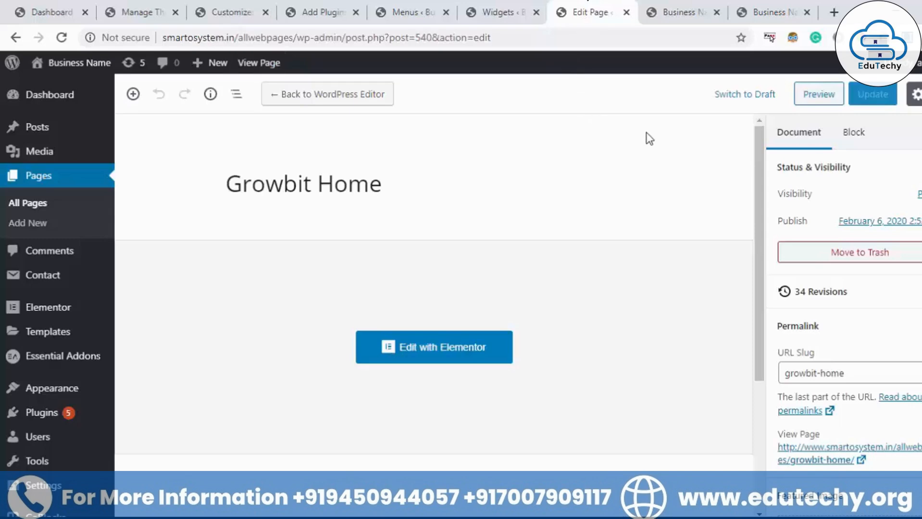
scroll(773, 241, down, 5)
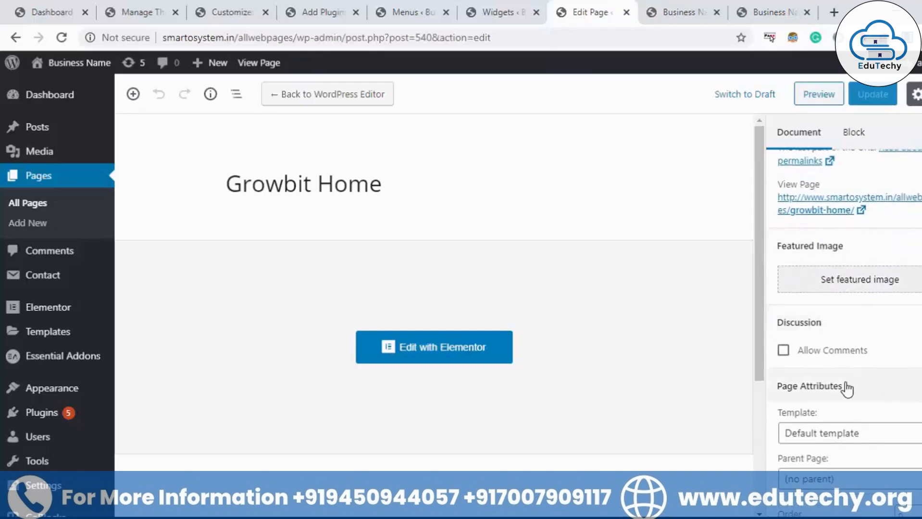
click(868, 442)
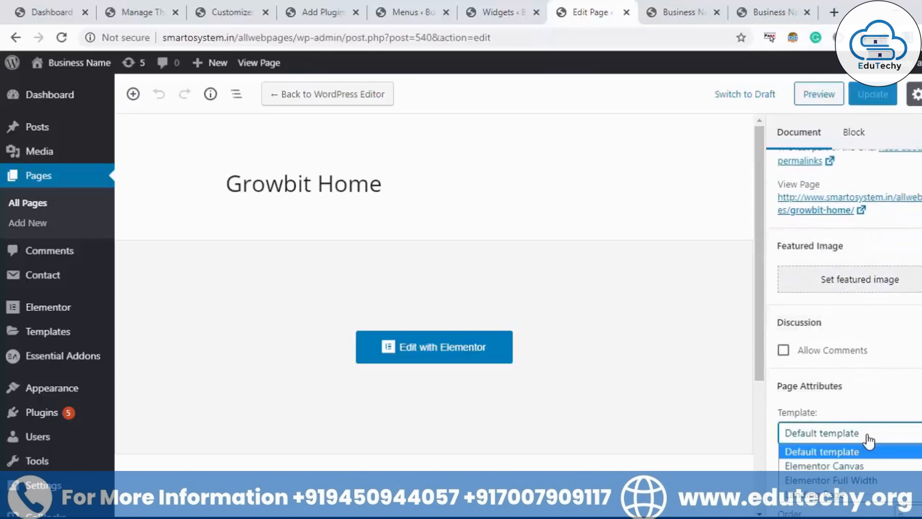
click(841, 450)
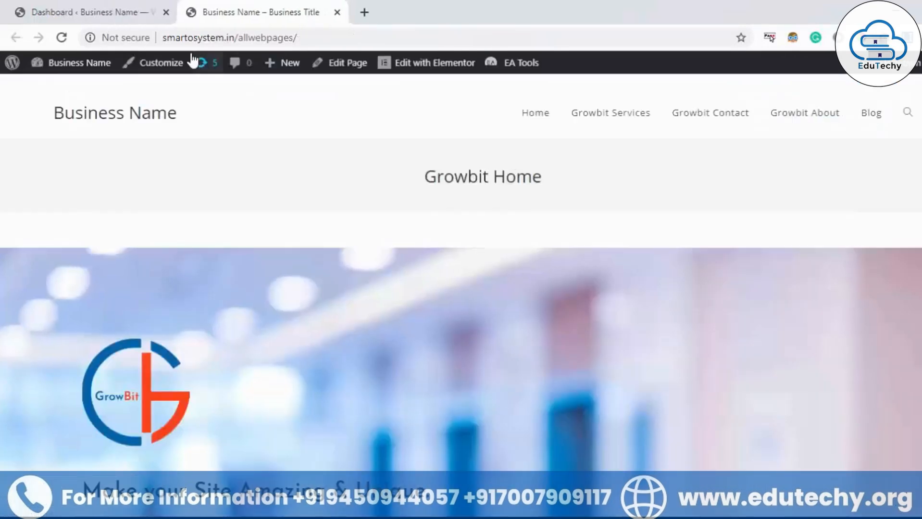
Step: Open the Growbit Home page editor in a separate browser tab and examine the page title on the live homepage
click(106, 0)
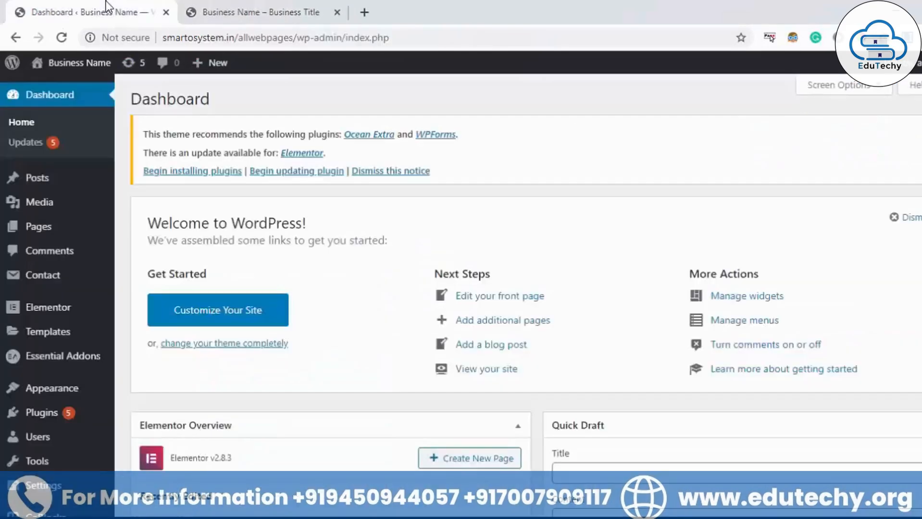
click(240, 1)
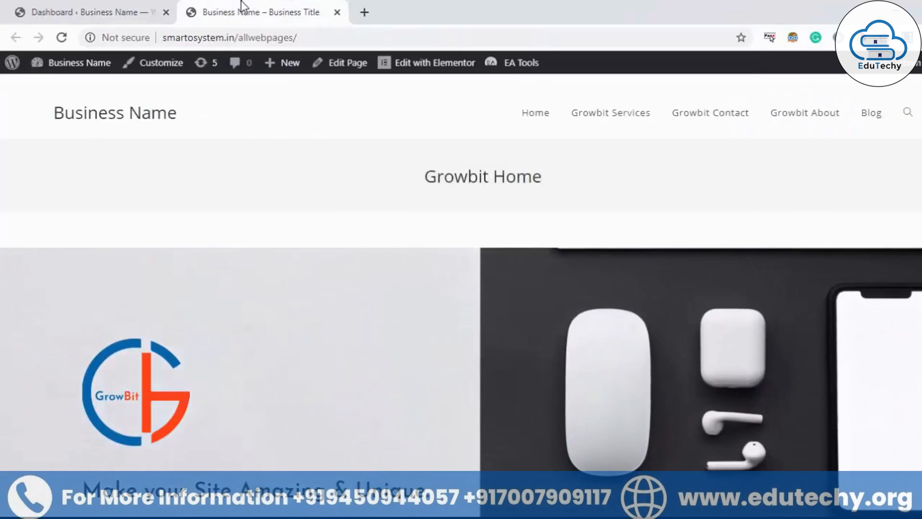
right_click(337, 62)
key(Escape)
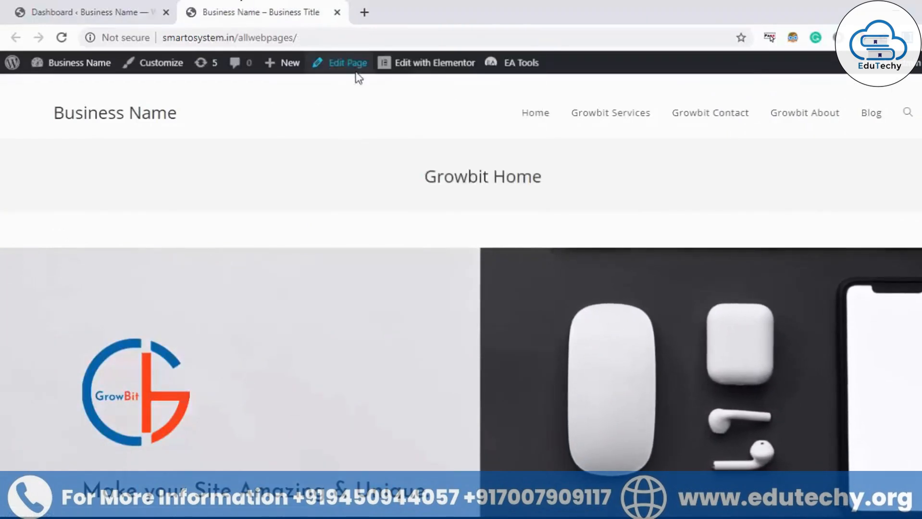
drag(397, 5, 212, 3)
click(455, 2)
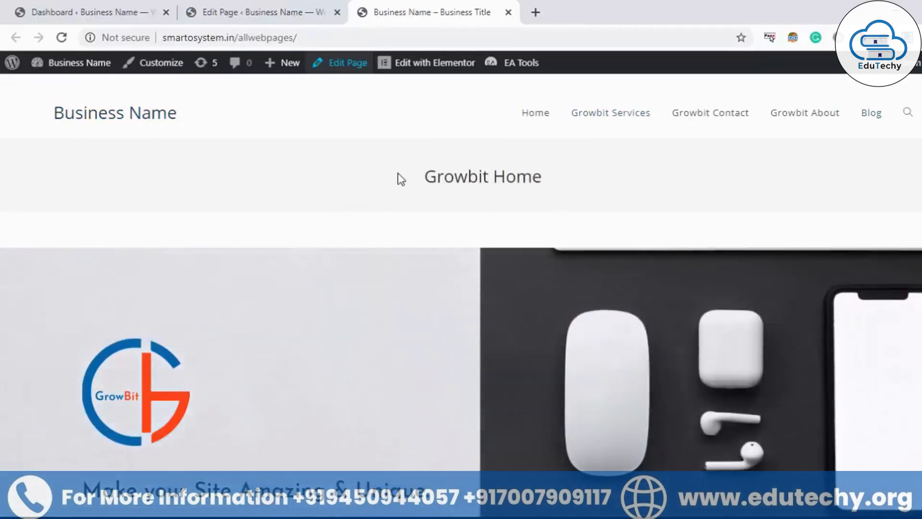
drag(401, 180, 556, 174)
Step: Set the Growbit Home page template to Elementor Canvas, update the page and check the reloaded live homepage
key(ctrl+shift+Tab)
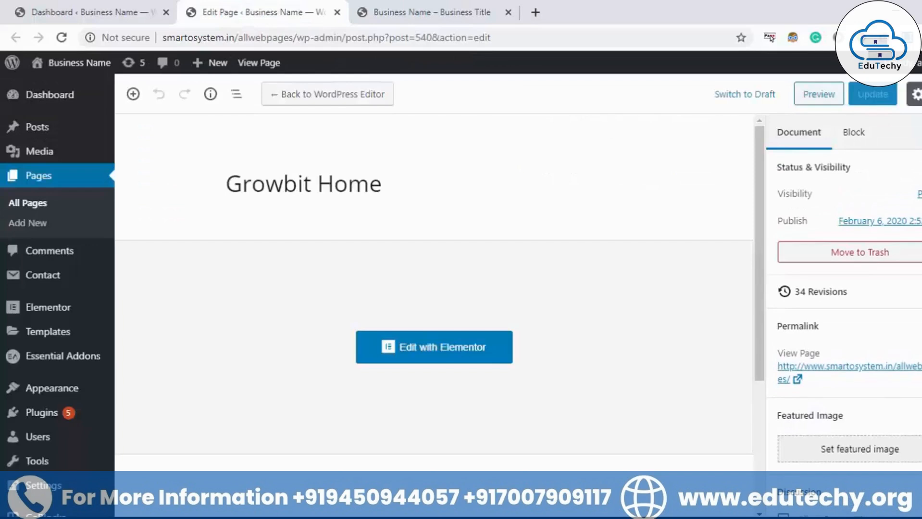
scroll(817, 391, down, 4)
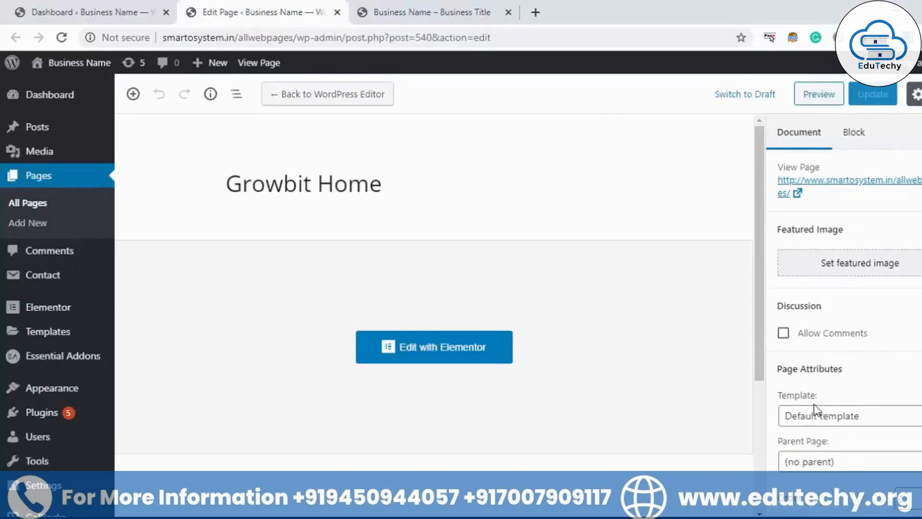
click(844, 416)
click(854, 450)
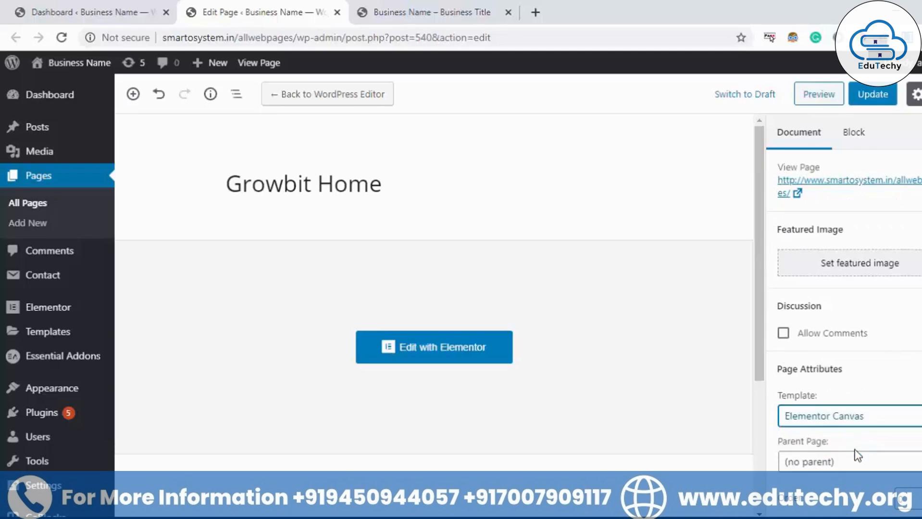
click(872, 94)
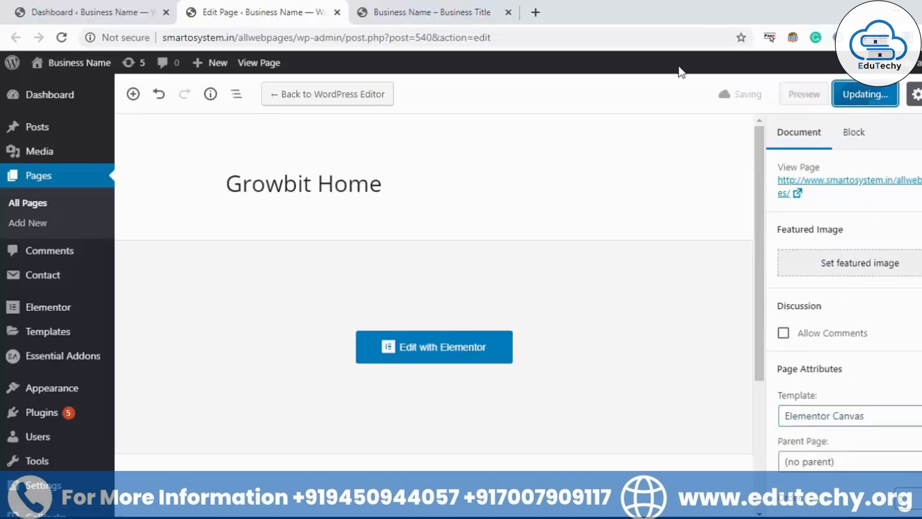
click(464, 4)
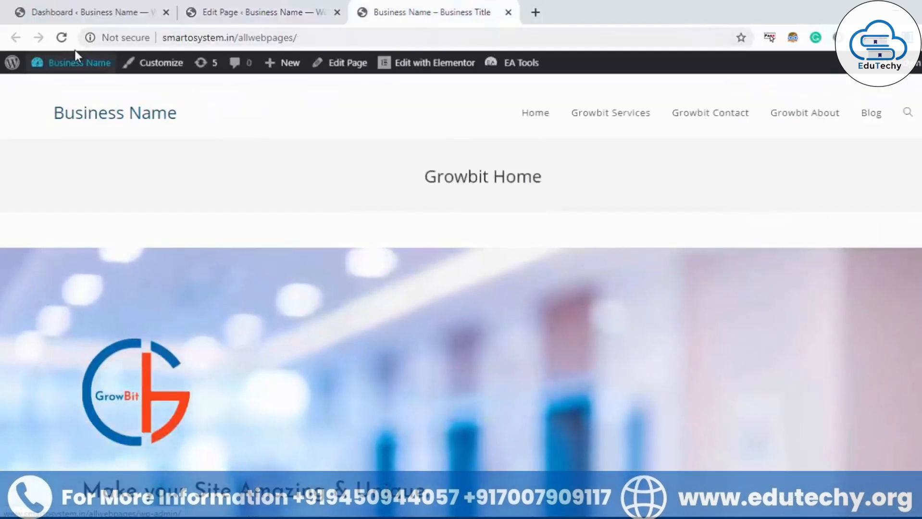
click(62, 37)
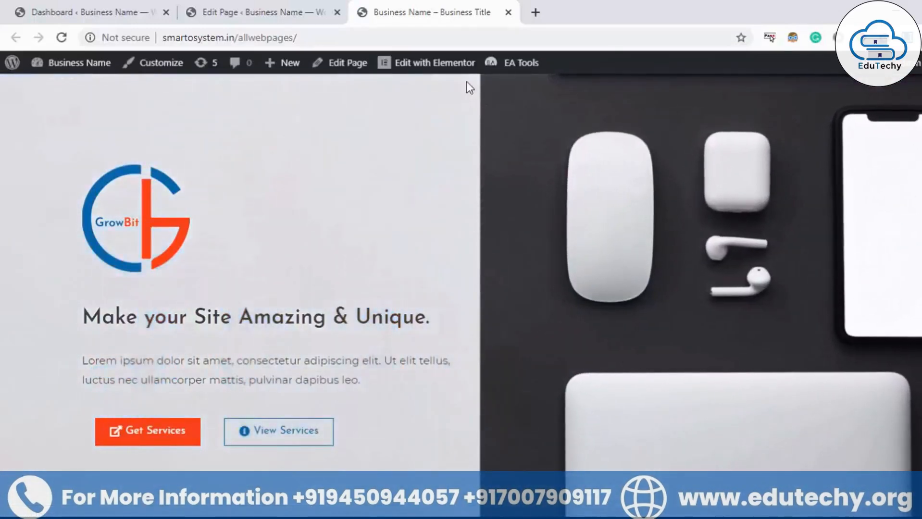
Step: Change the Growbit Home page template to Elementor Full Width, update the page and check the reloaded live homepage
click(305, 7)
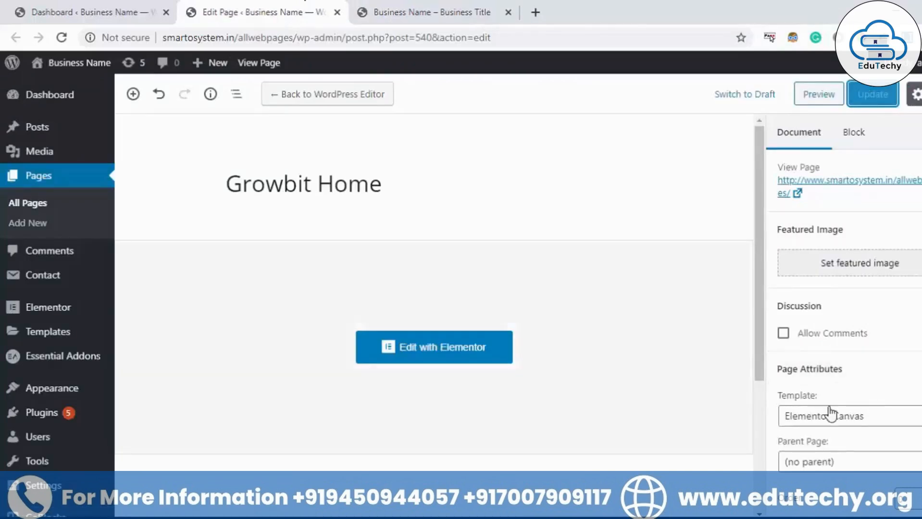
click(860, 419)
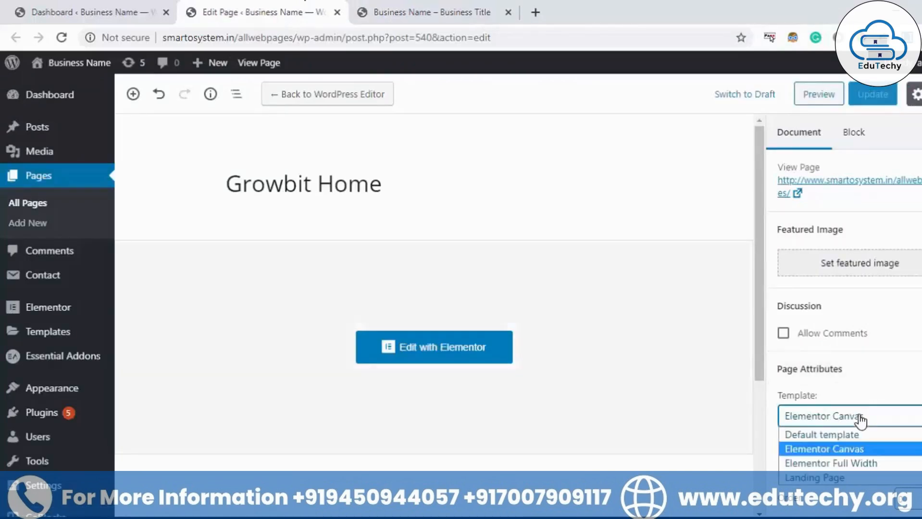
click(875, 465)
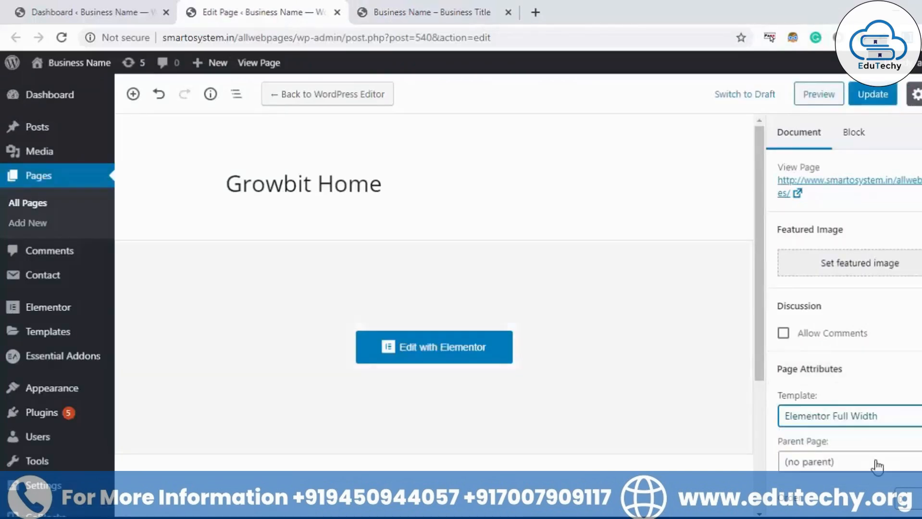
click(873, 96)
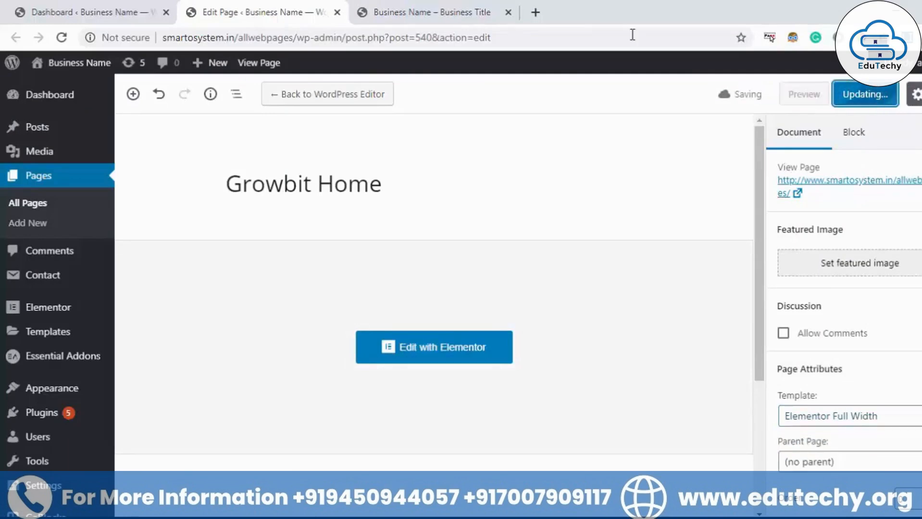
click(394, 13)
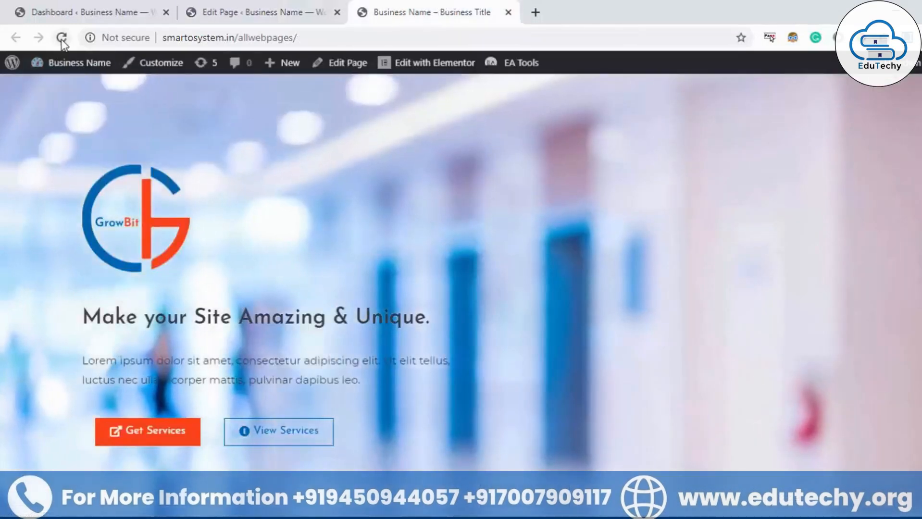
click(61, 39)
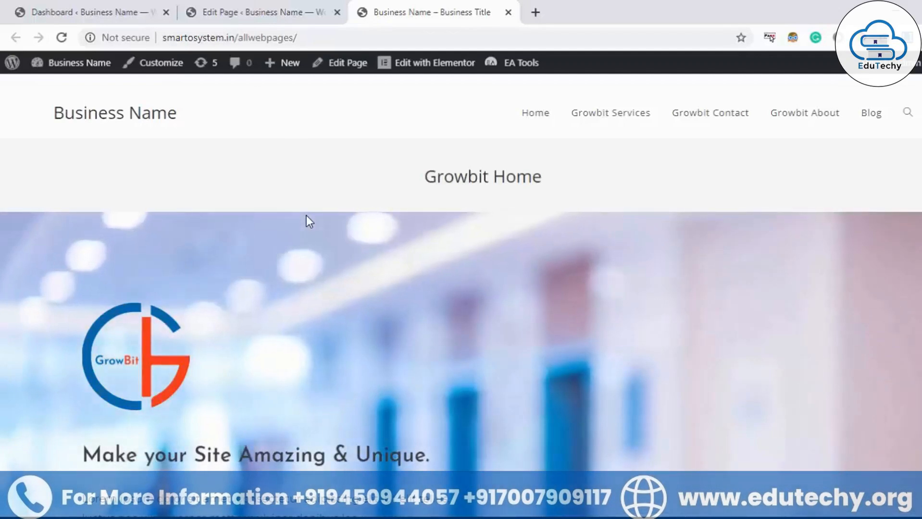
Step: Switch the Growbit Home page template to Landing Page, update the page and check the reloaded live homepage
click(279, 10)
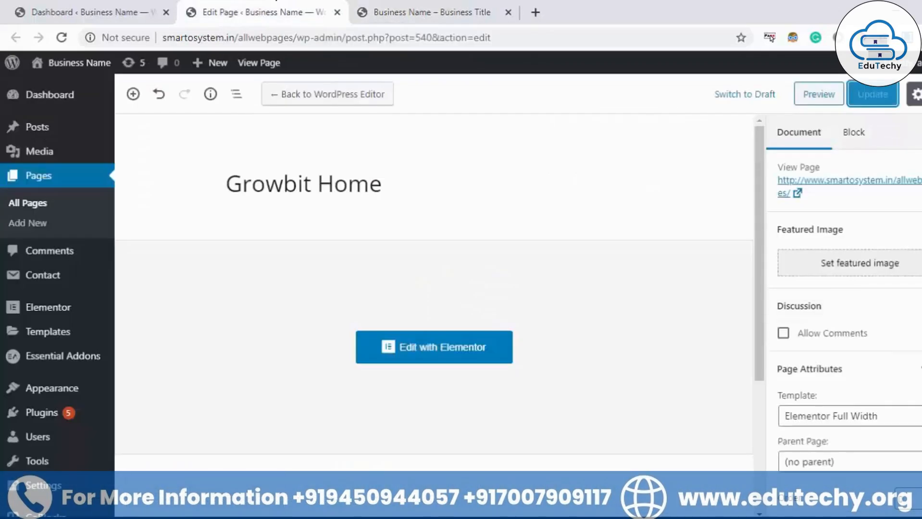
click(868, 420)
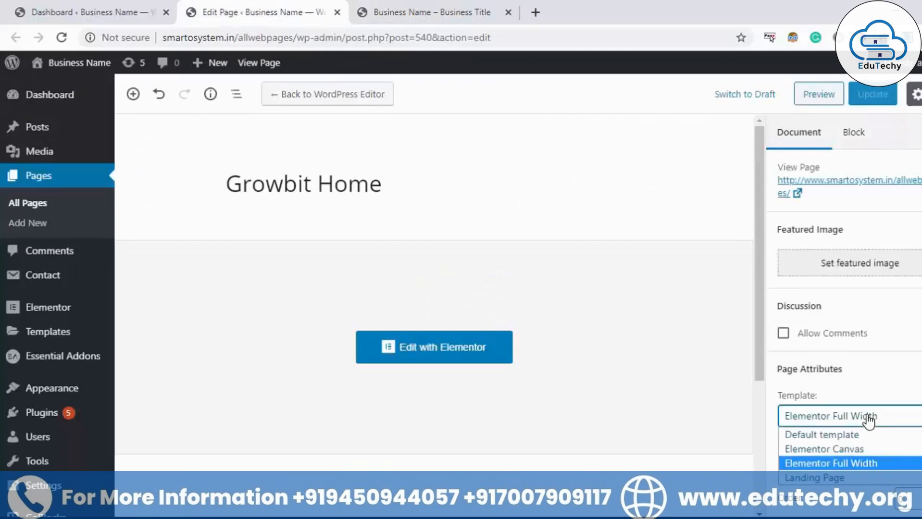
click(863, 477)
click(879, 98)
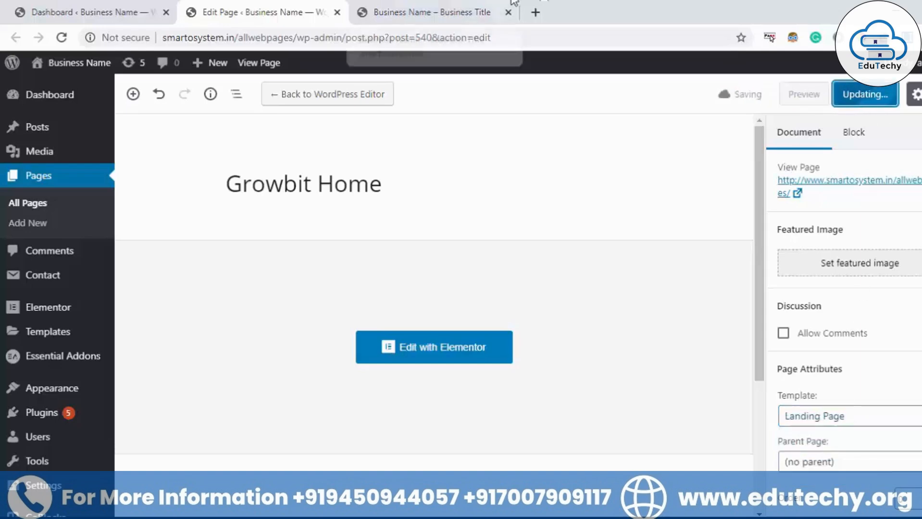
click(452, 10)
click(62, 38)
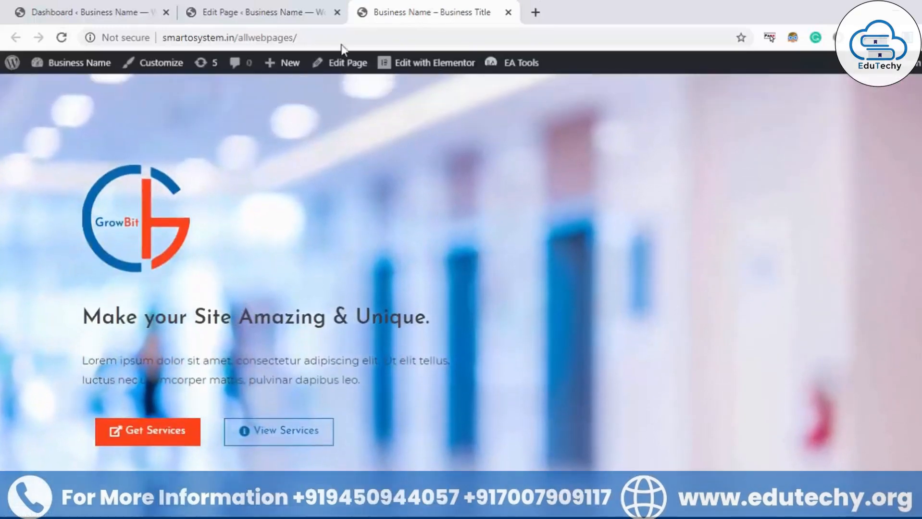
Step: Set the Growbit Home page template to Default template, update the page and reload the live homepage
click(312, 12)
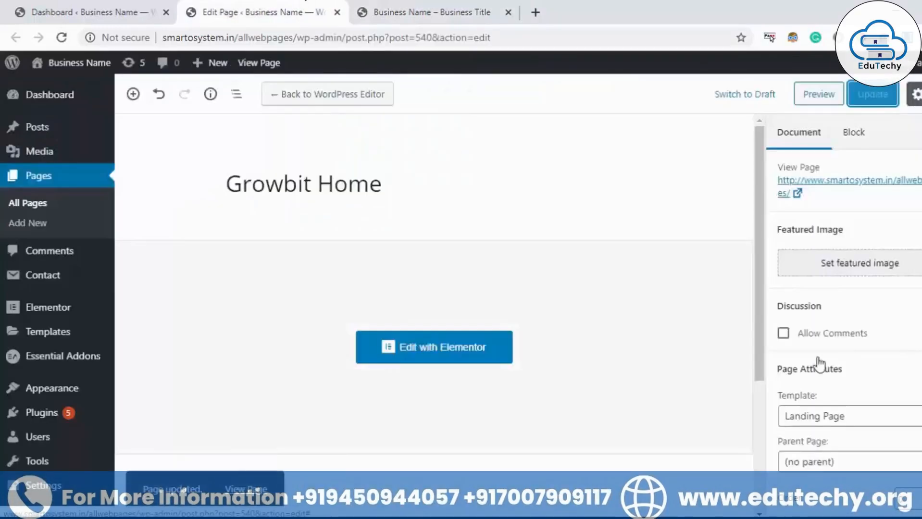
click(908, 417)
click(885, 421)
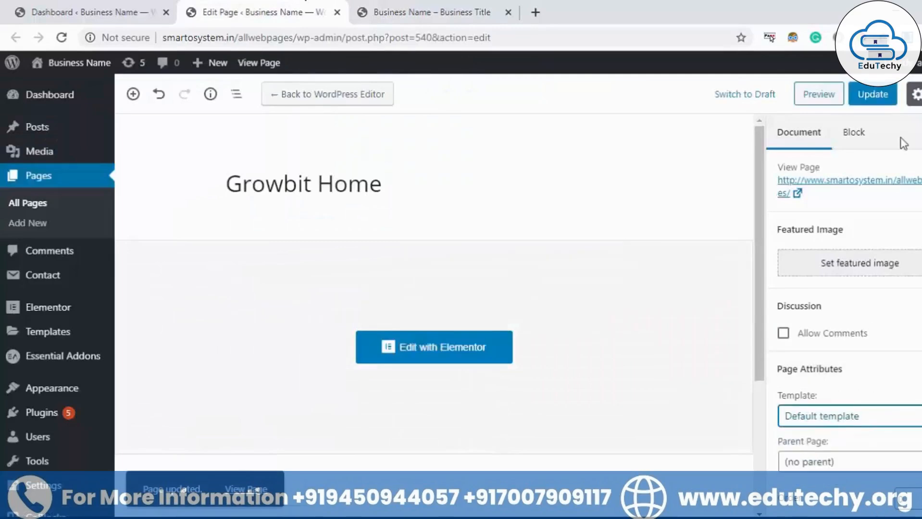
click(879, 102)
click(422, 10)
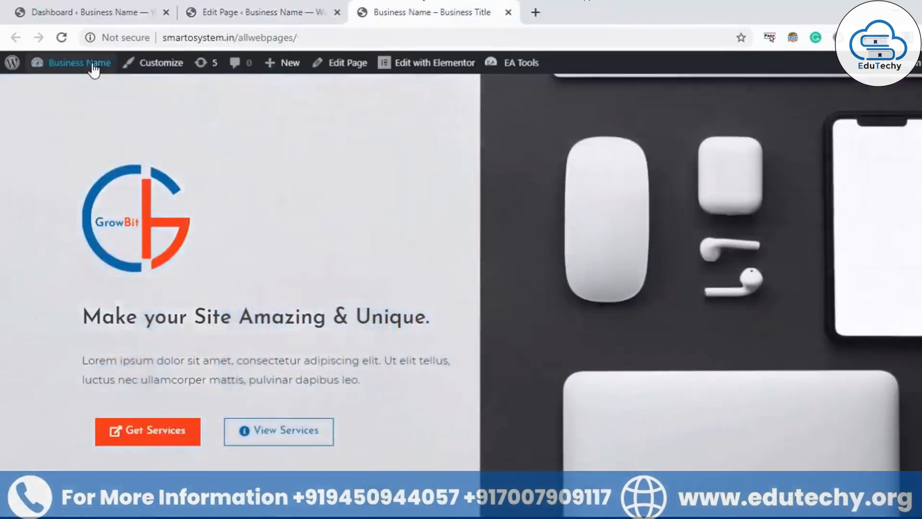
click(62, 38)
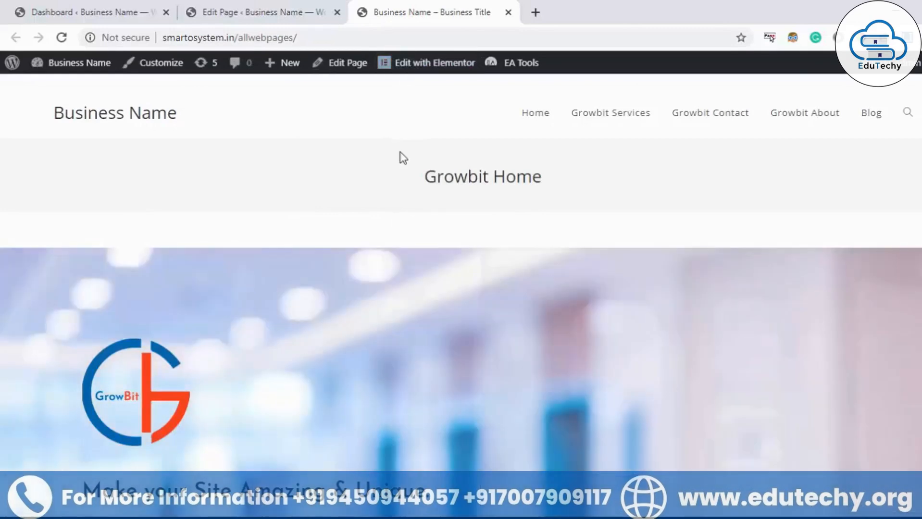
Step: Examine the header, page title, content sections and footer of the live homepage under the default template
scroll(589, 279, down, 5)
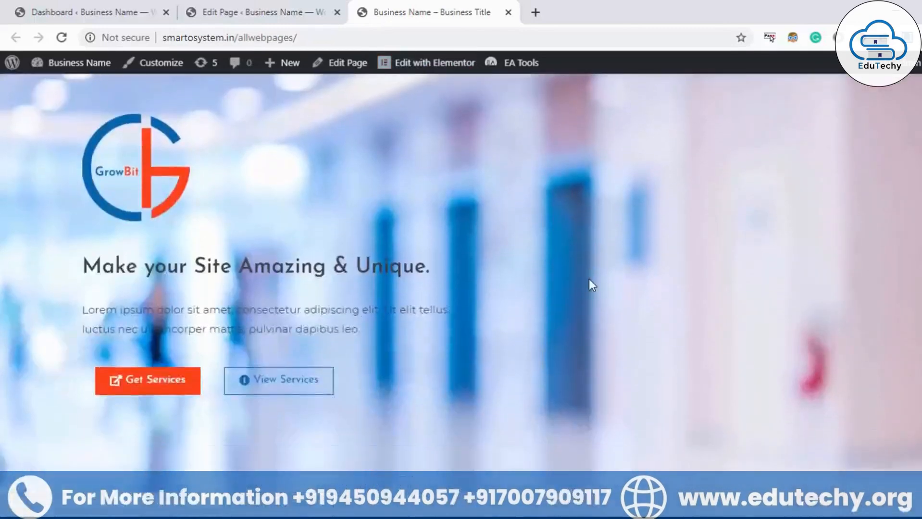
scroll(589, 279, up, 5)
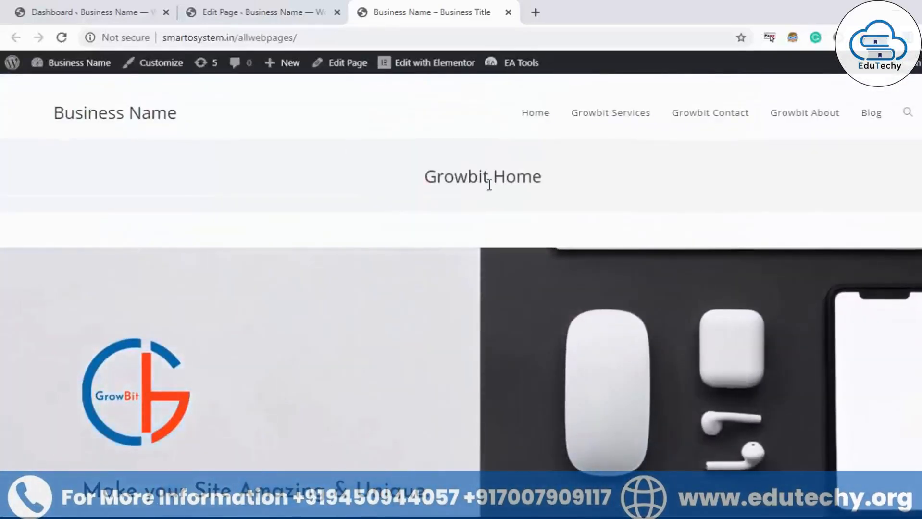
scroll(590, 338, down, 10)
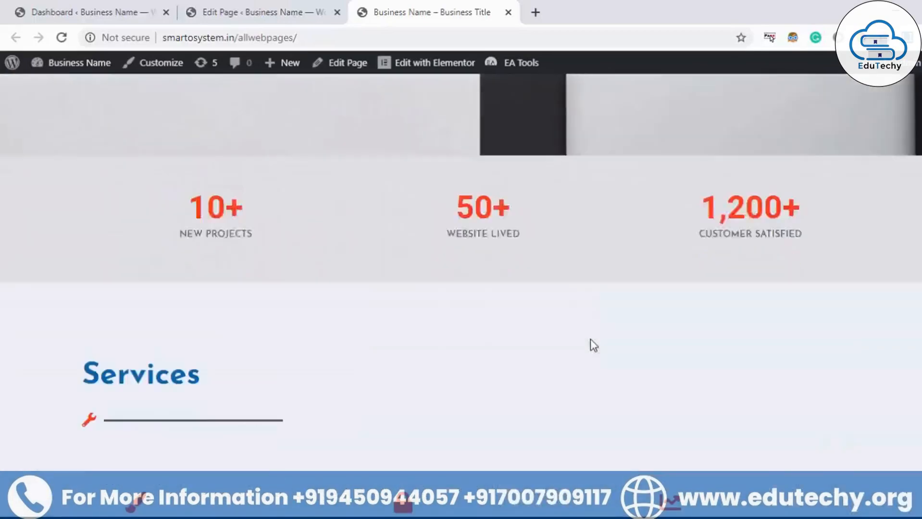
scroll(590, 338, down, 15)
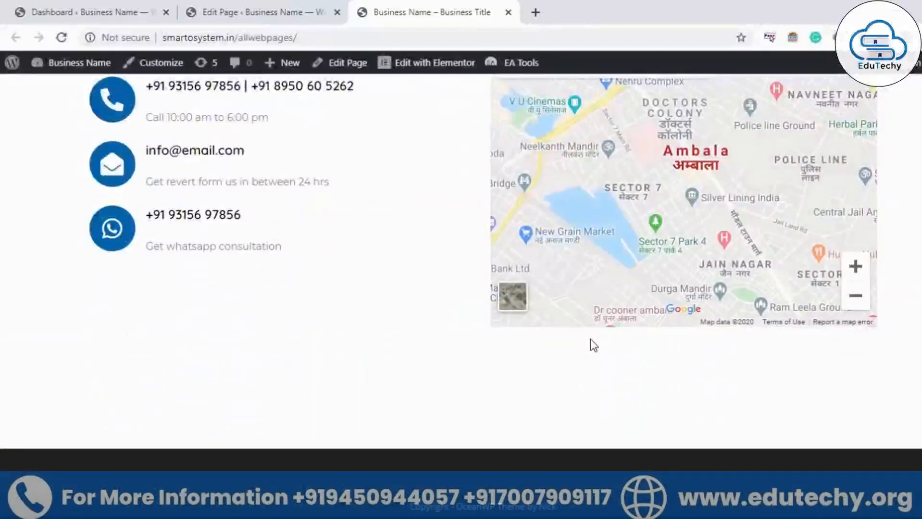
scroll(591, 339, up, 6)
scroll(591, 339, up, 15)
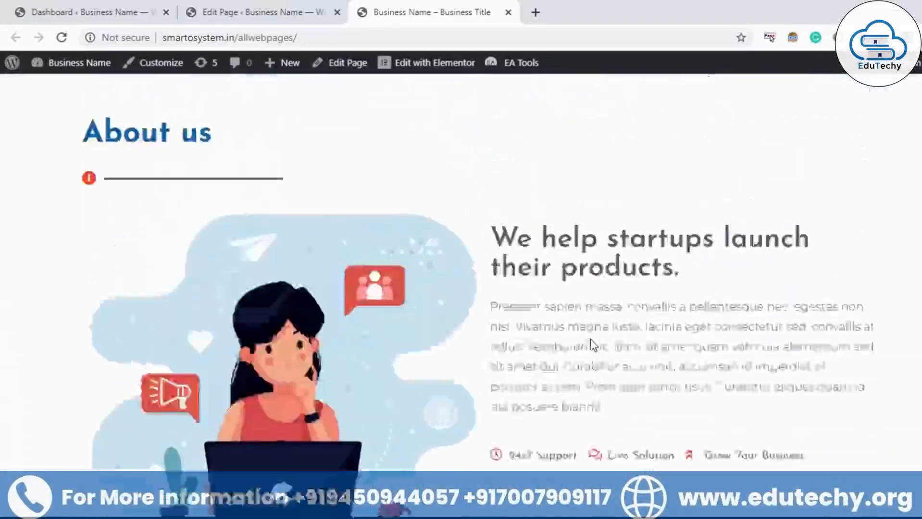
scroll(590, 338, up, 10)
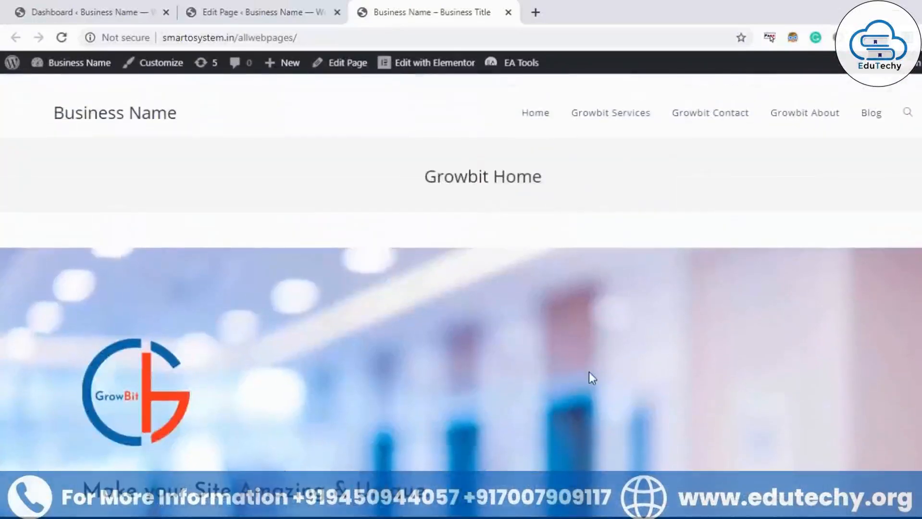
Step: Open the homepage in Elementor and look at the option for saving the page as a library template, without saving it
click(429, 64)
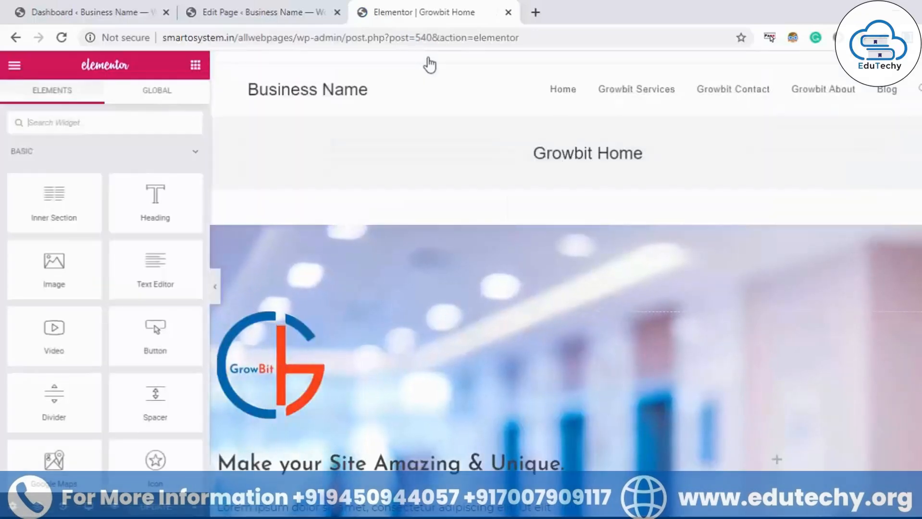
scroll(679, 366, down, 9)
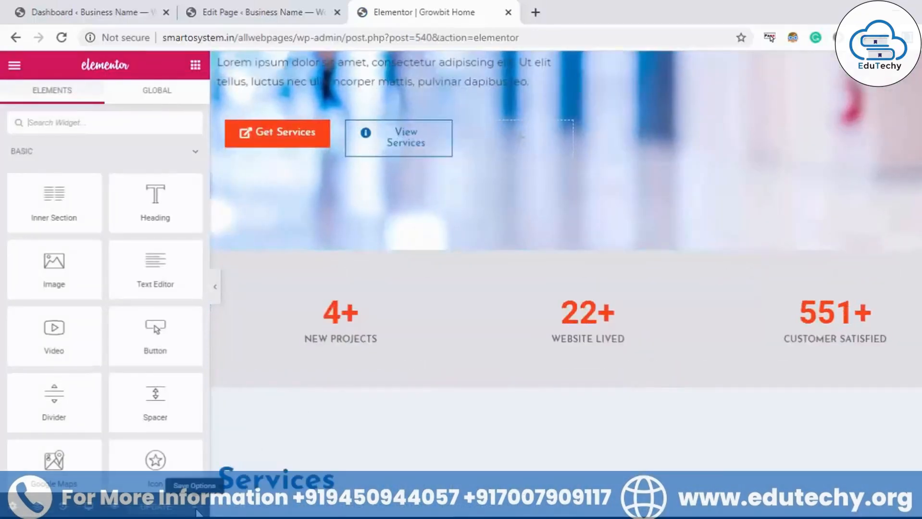
click(195, 508)
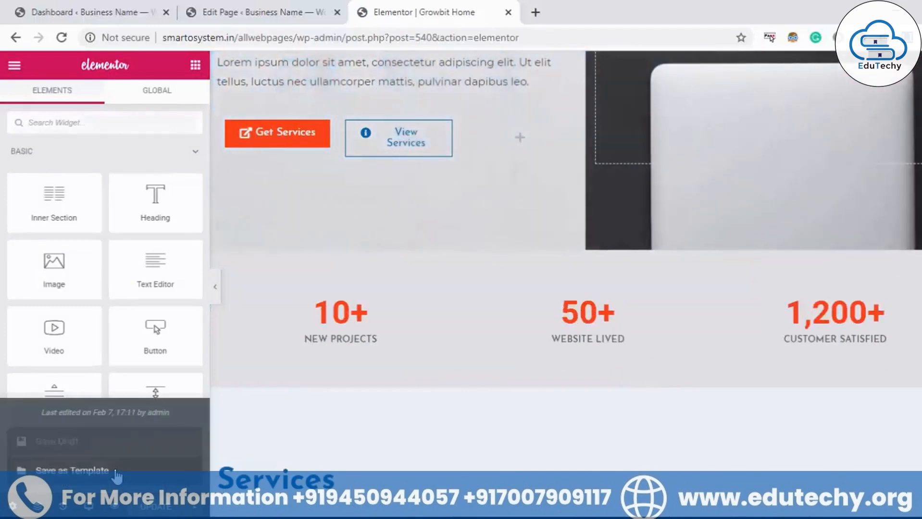
click(115, 472)
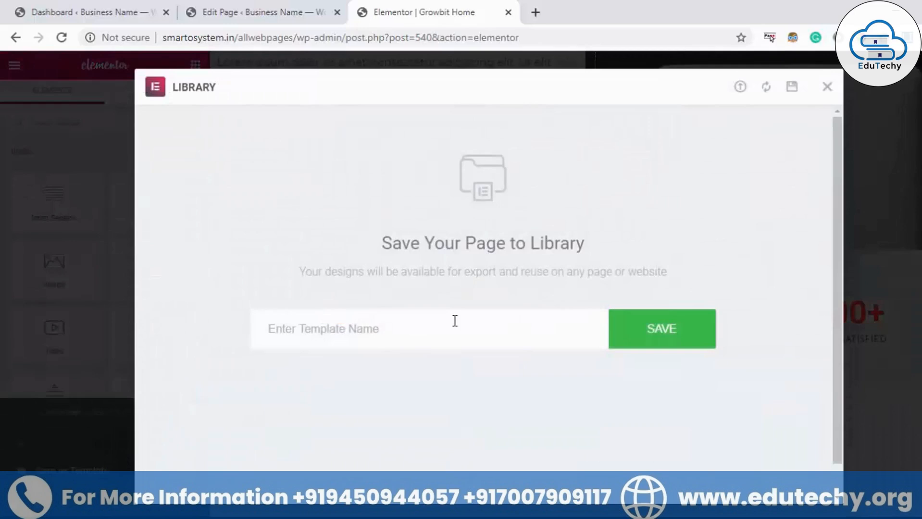
click(455, 321)
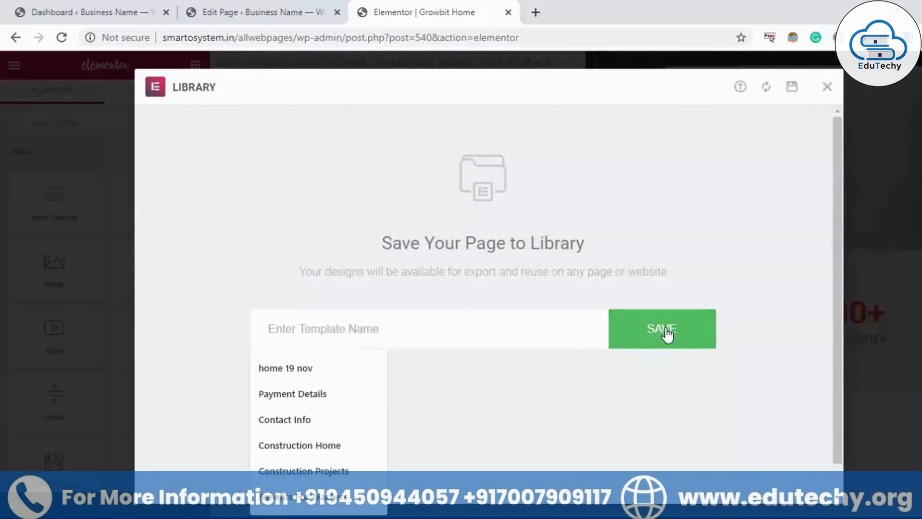
click(827, 87)
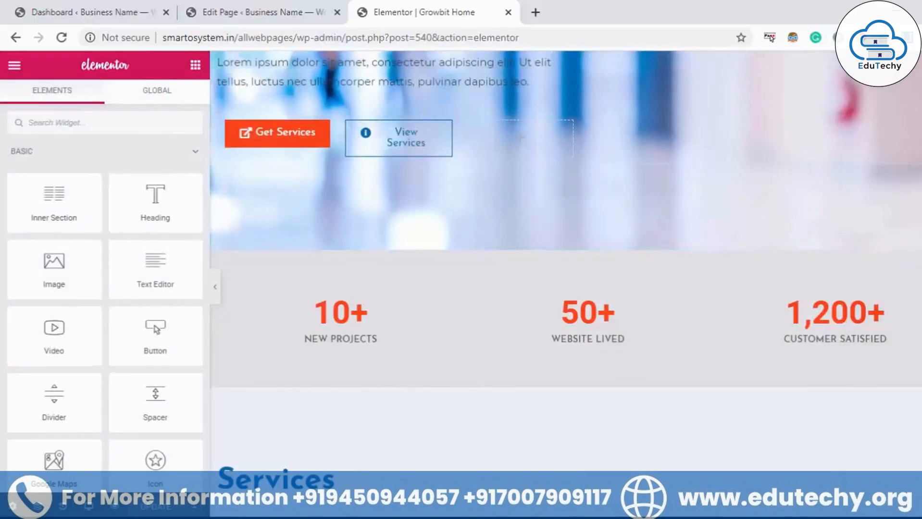
Step: Export the Construction Home template from My Templates to the Desktop as elementor-400-2020-02-07.json
scroll(566, 284, down, 20)
scroll(566, 284, down, 7)
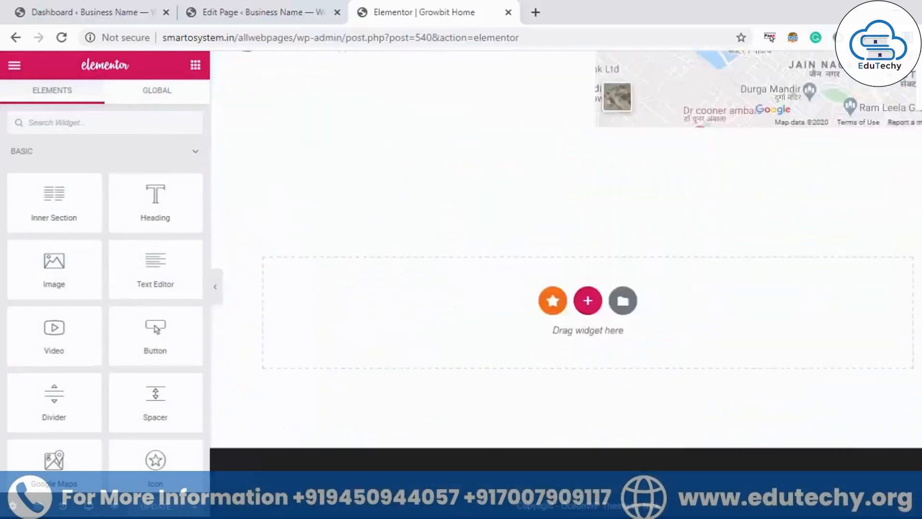
click(622, 301)
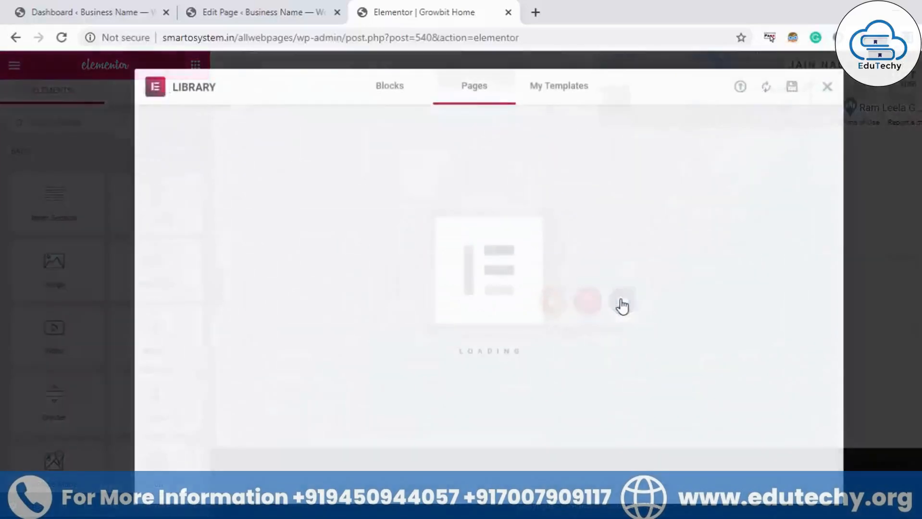
click(564, 87)
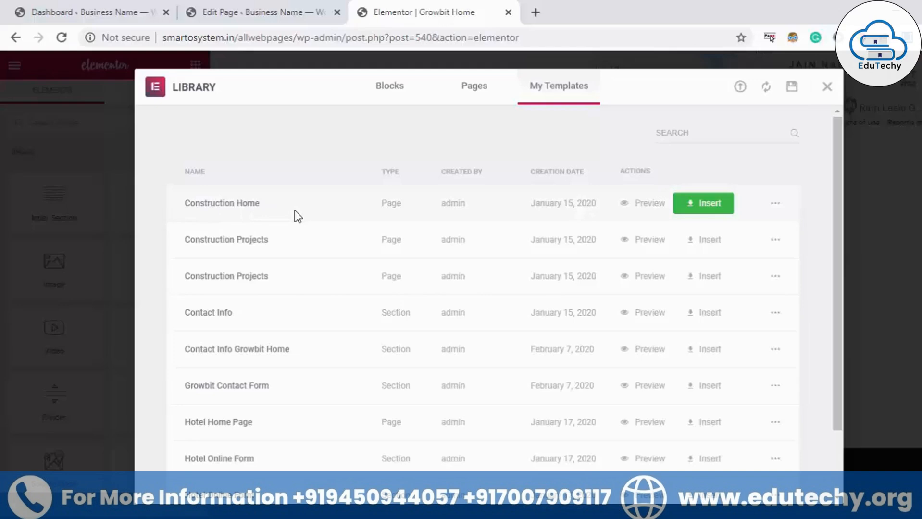
click(776, 208)
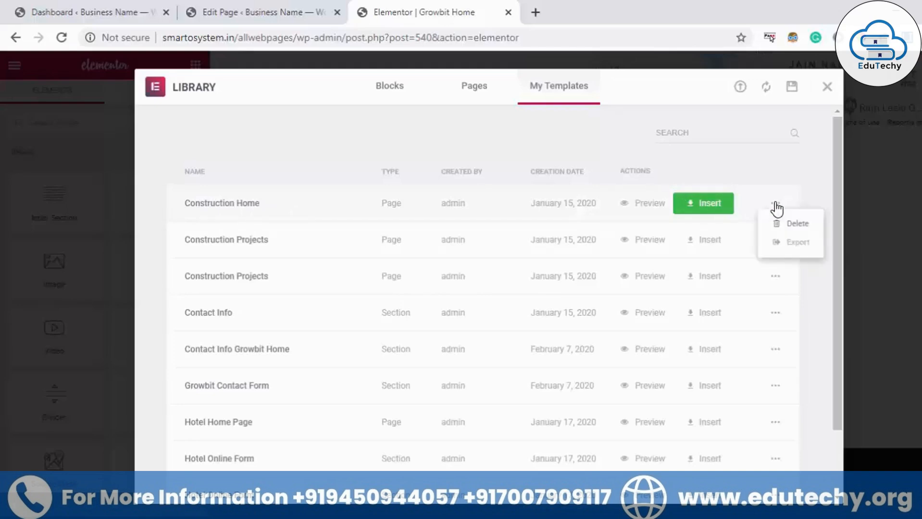
click(798, 243)
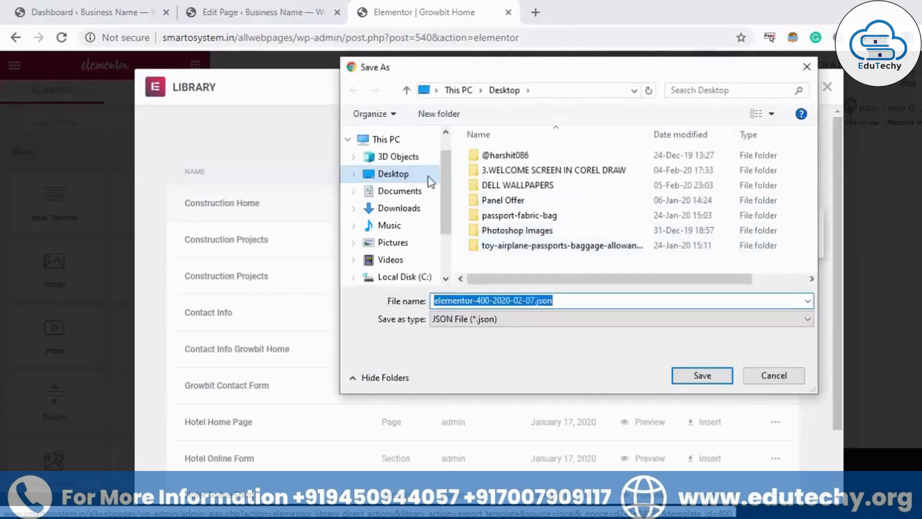
click(409, 176)
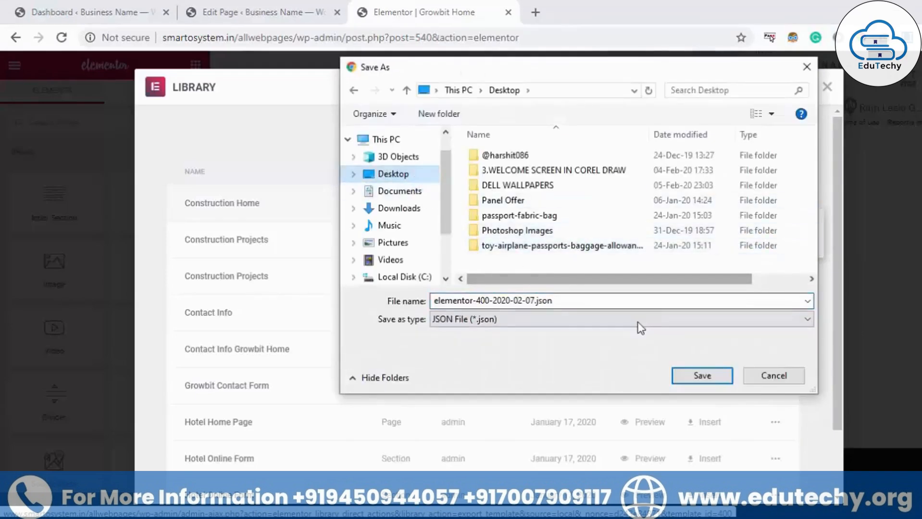
click(702, 377)
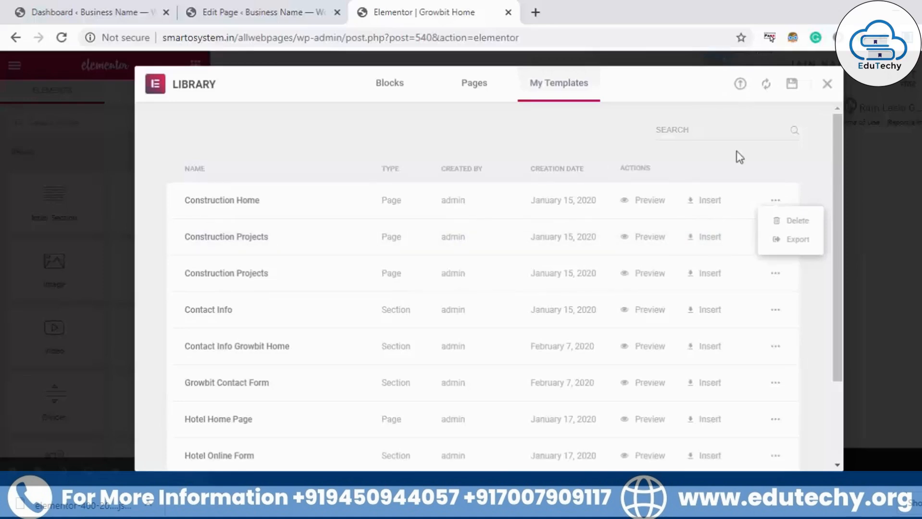
Step: Import the exported Construction Home JSON file into the template library and sort My Templates by creation date
click(740, 84)
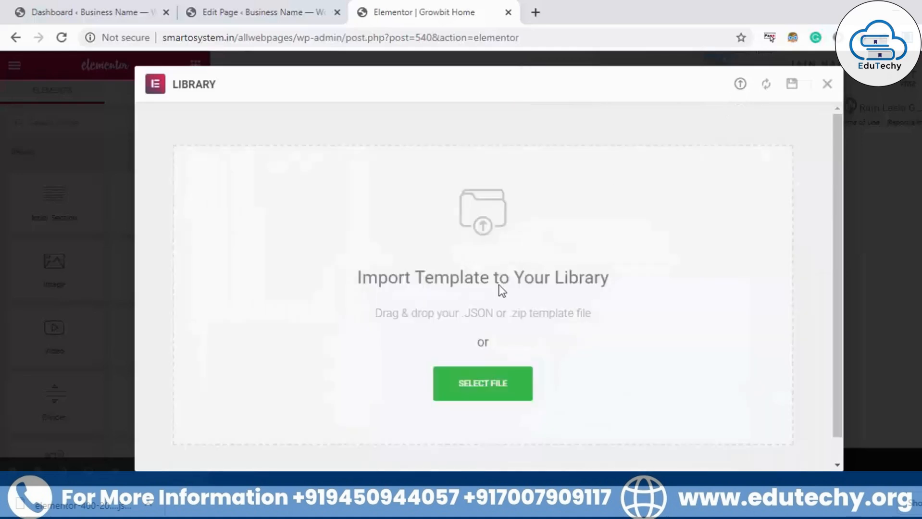
drag(82, 509, 356, 344)
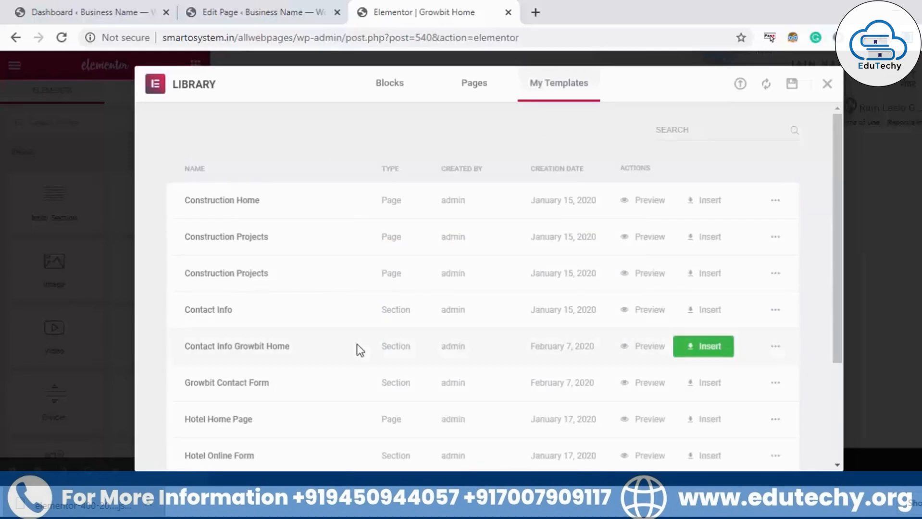
click(556, 171)
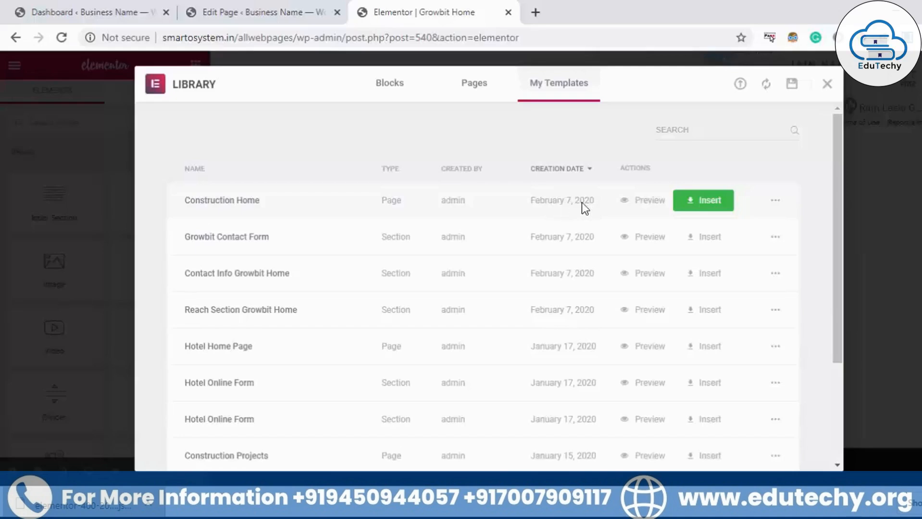
Step: Insert the imported Construction Home template at the end of the page, review its sections and leave the Elementor editor without saving
click(715, 203)
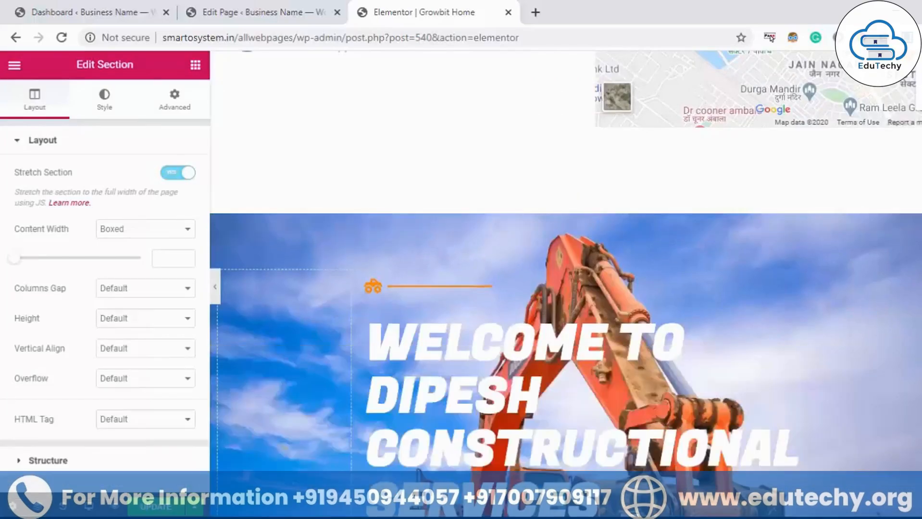
scroll(565, 284, down, 20)
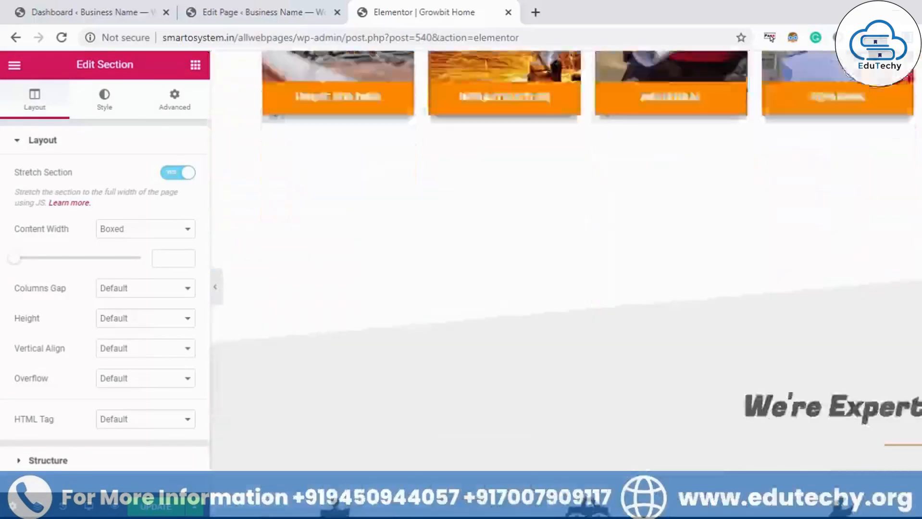
scroll(566, 283, down, 20)
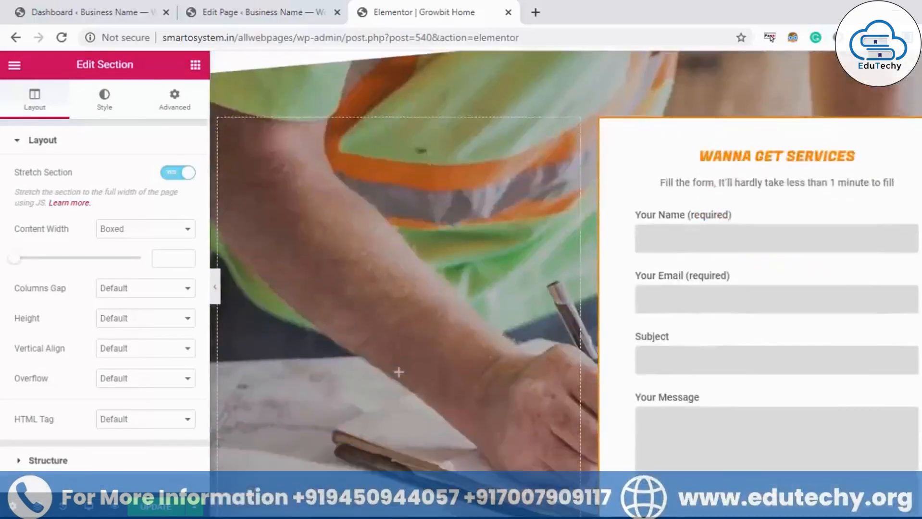
scroll(565, 284, down, 18)
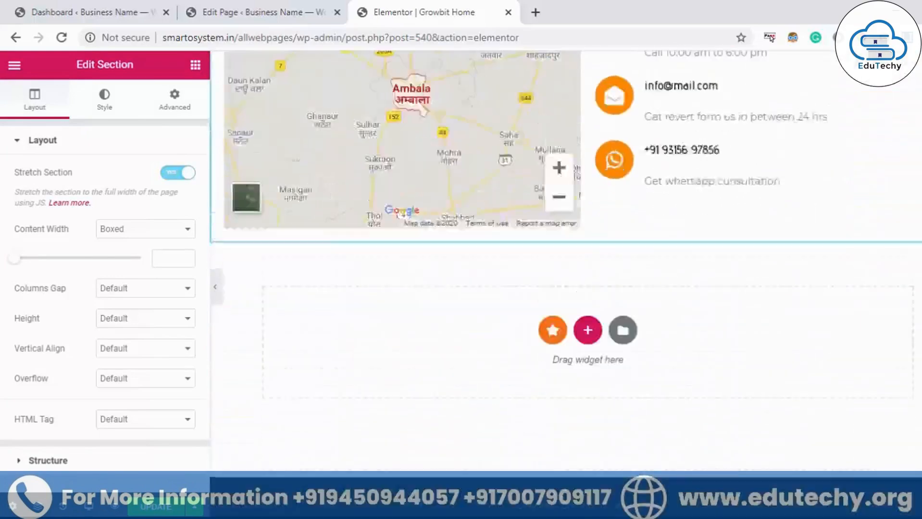
scroll(566, 284, up, 17)
scroll(566, 283, up, 20)
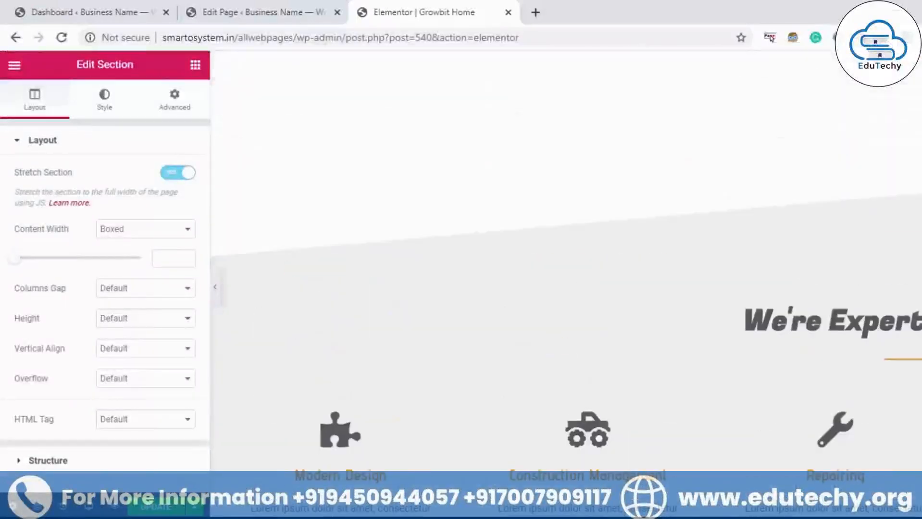
scroll(566, 284, up, 17)
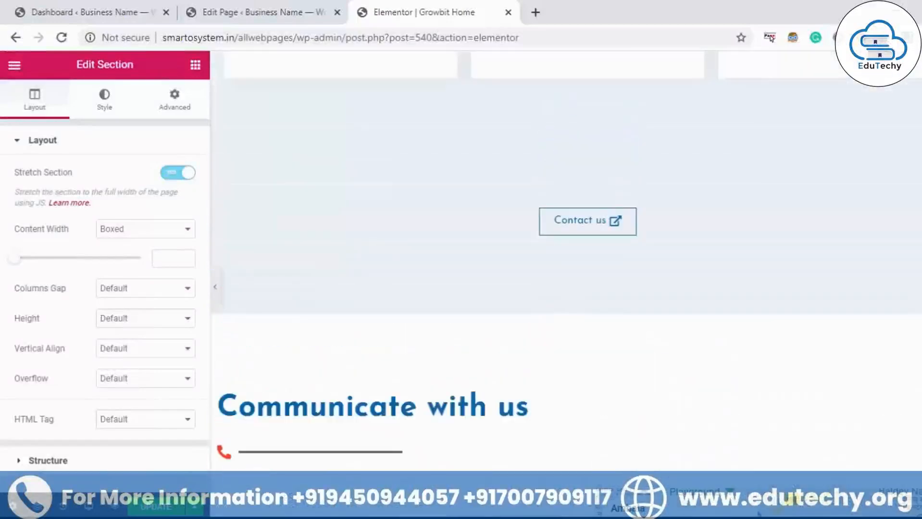
scroll(565, 283, down, 9)
scroll(566, 284, down, 5)
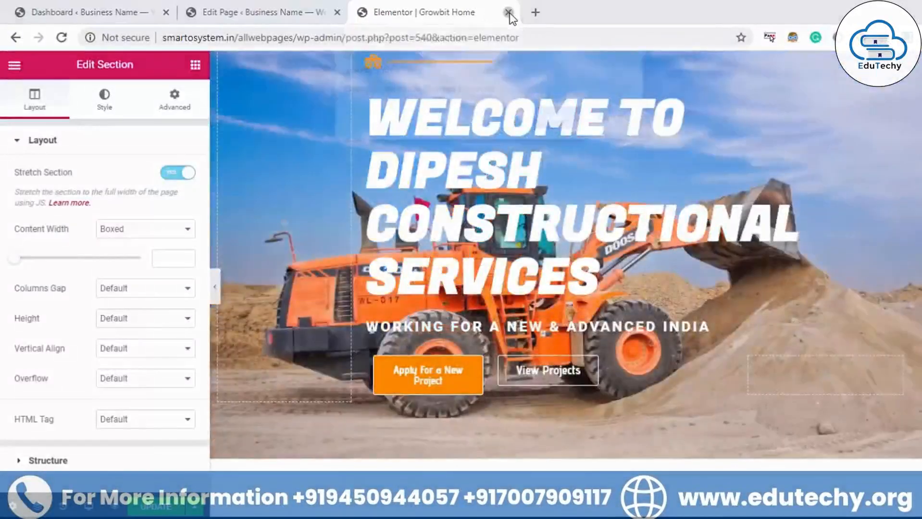
click(508, 12)
click(561, 115)
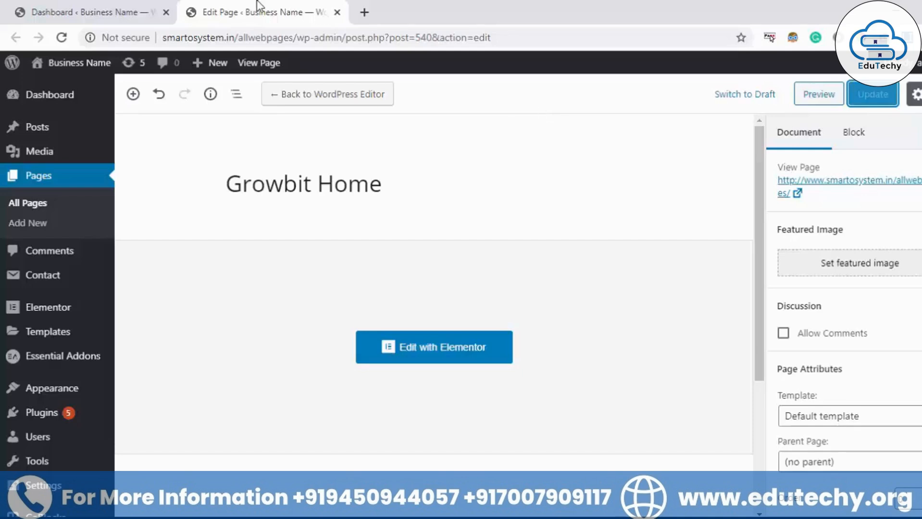
Step: Open the live site from the dashboard in a new browser tab and review the Growbit Home page's sections down to the contact area
click(91, 7)
right_click(101, 63)
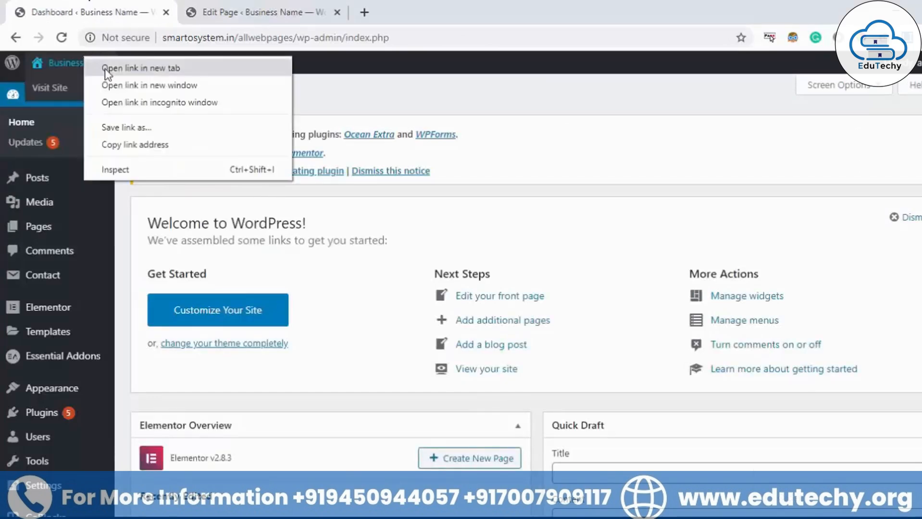
click(106, 66)
click(230, 7)
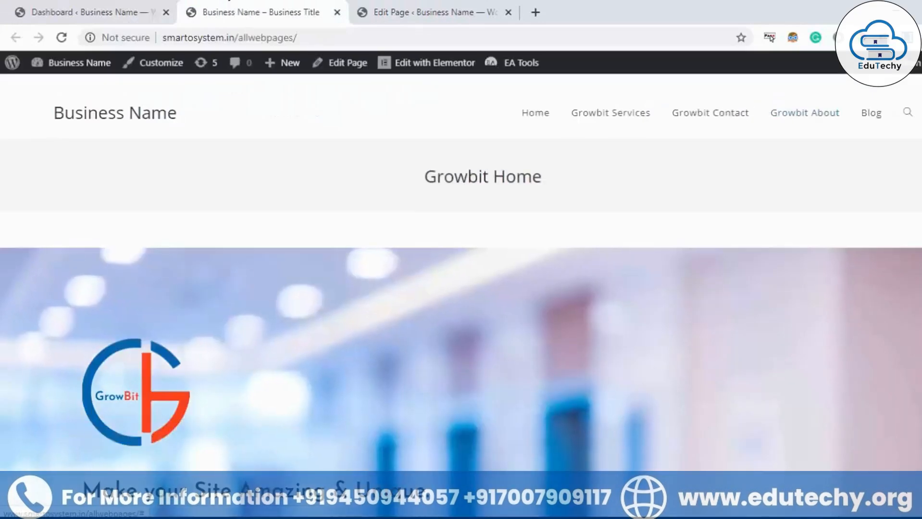
scroll(771, 117, down, 2)
scroll(461, 288, down, 10)
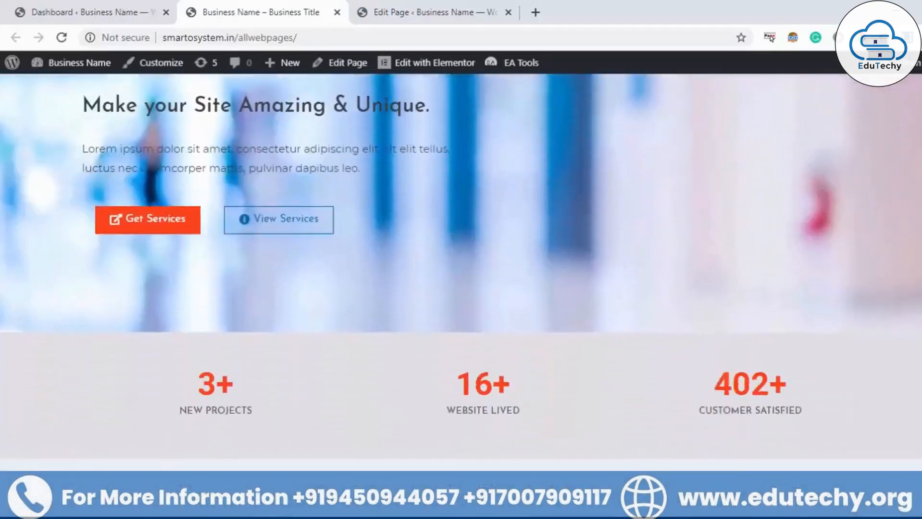
scroll(461, 289, down, 8)
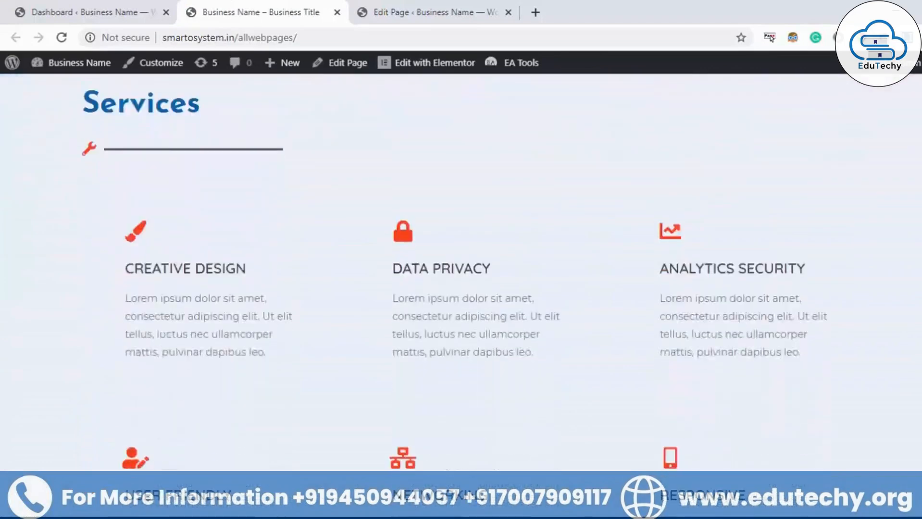
scroll(461, 288, down, 8)
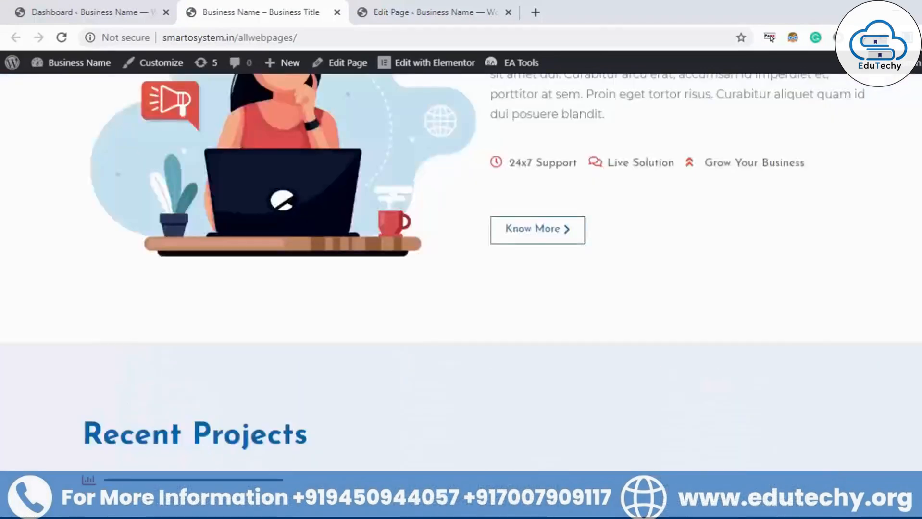
scroll(664, 258, down, 18)
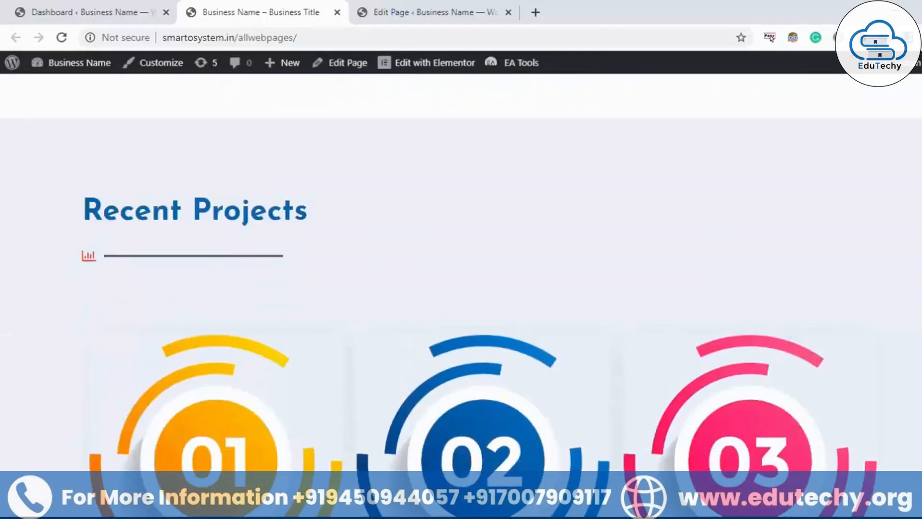
scroll(675, 272, down, 15)
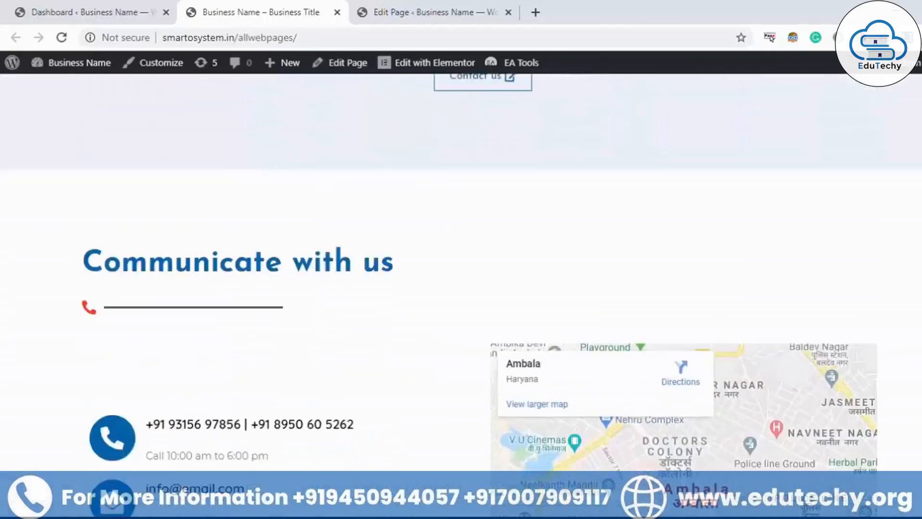
scroll(675, 272, up, 20)
scroll(461, 288, up, 20)
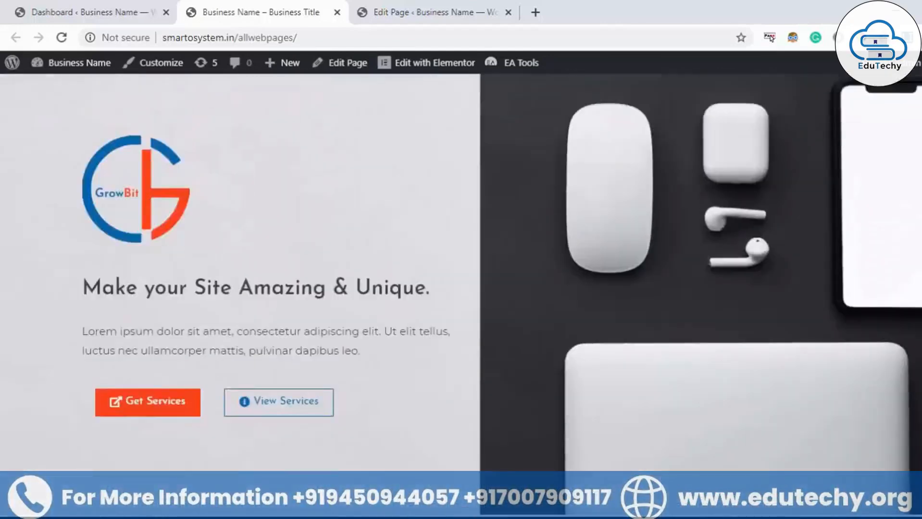